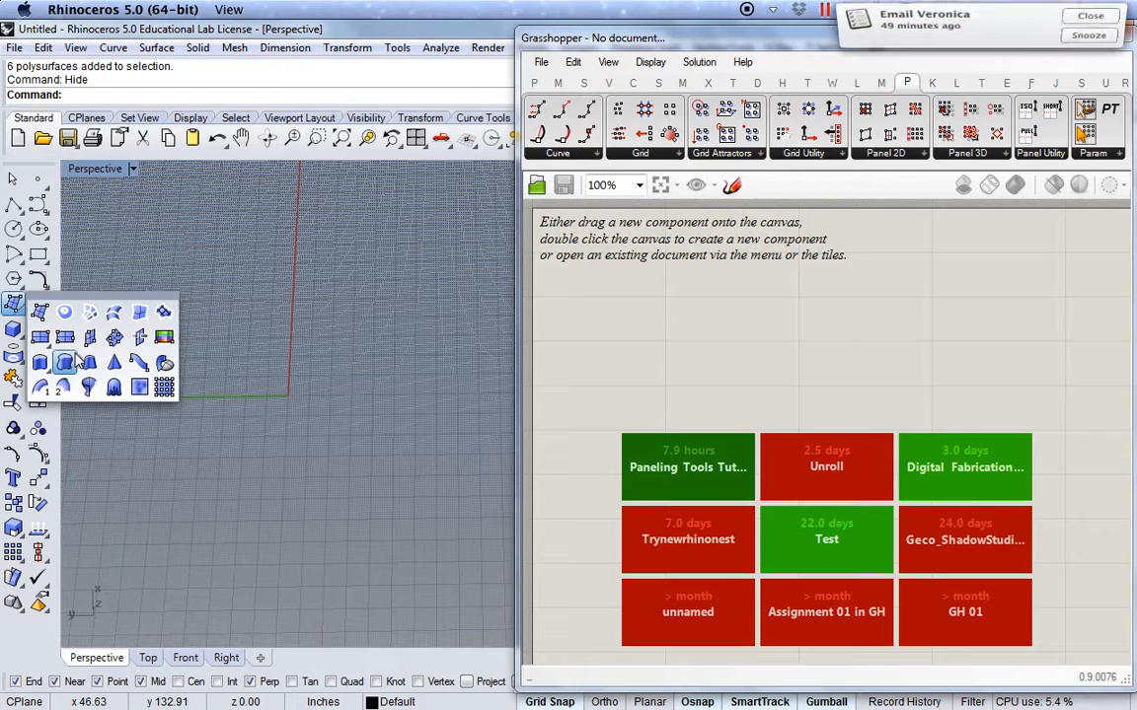
# Create a rectangular plane surface from about (-70, -89) to about (45, 108) and dismiss the reminder notification.
pyautogui.click(39, 337)
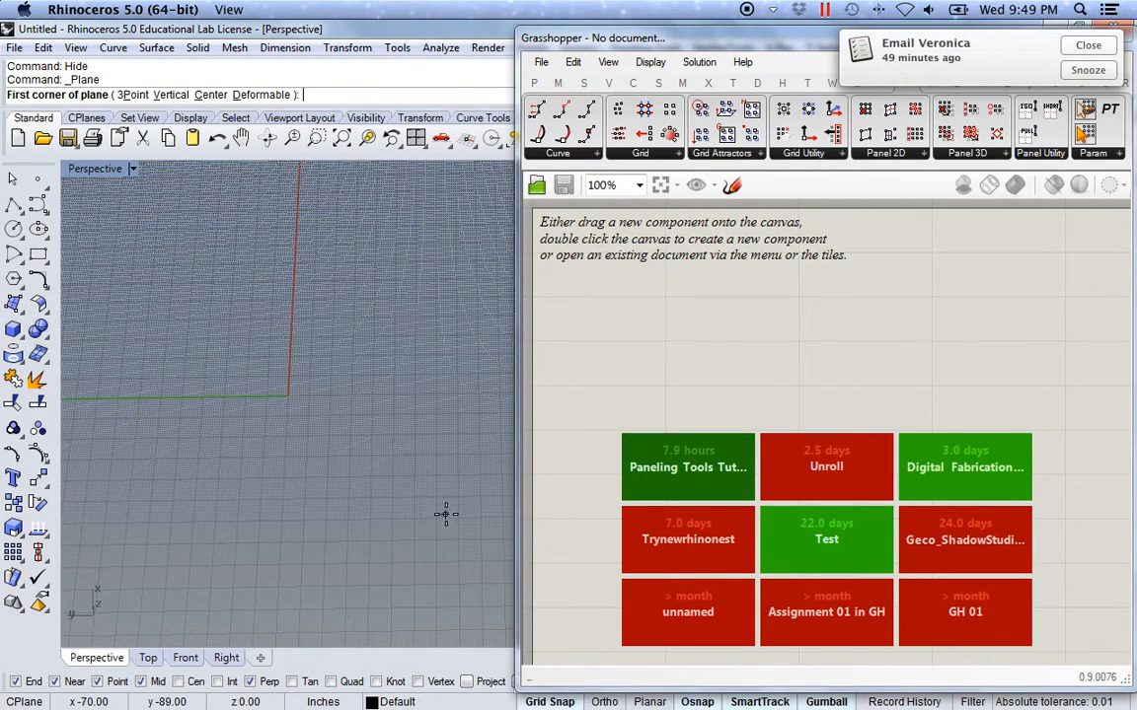
pyautogui.click(445, 513)
pyautogui.click(103, 335)
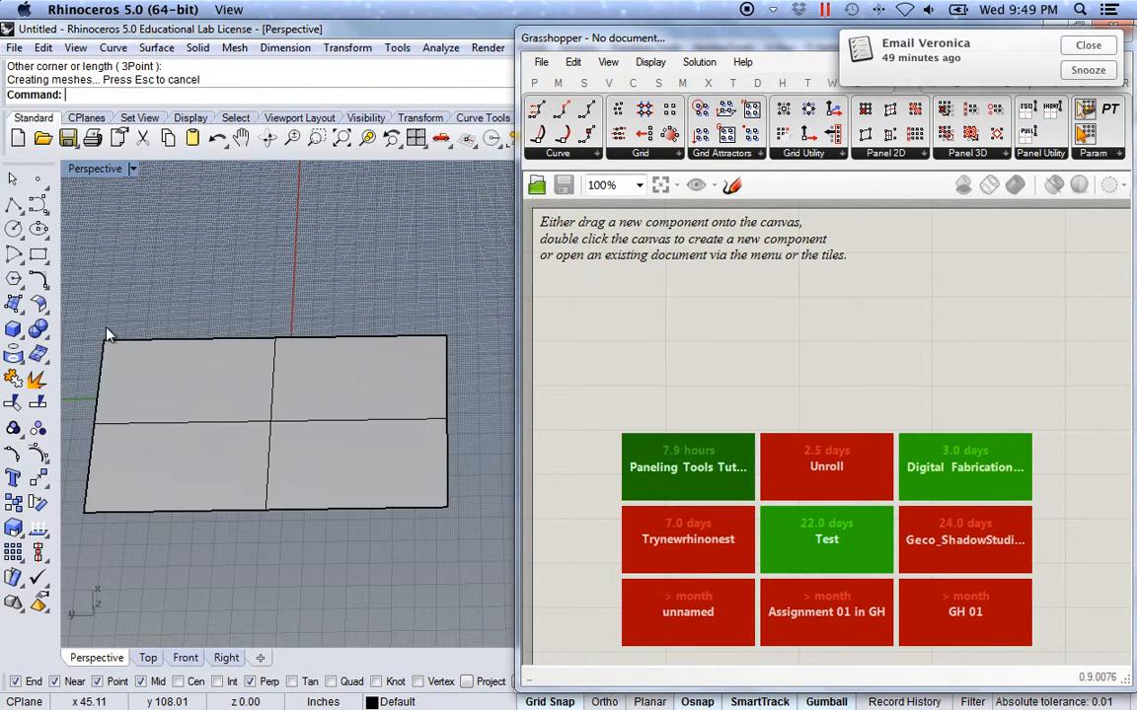
pyautogui.click(1099, 47)
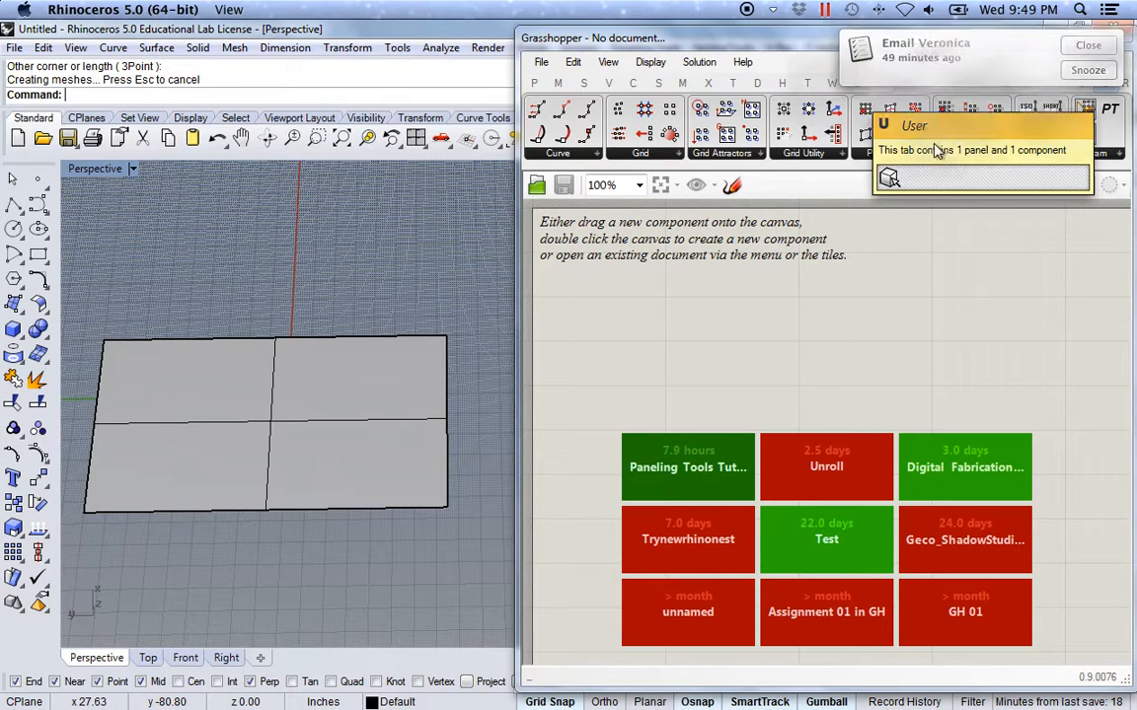
# Move the plane surface in the positive x direction, beyond the y axis line.
pyautogui.scroll(3, 325, 406)
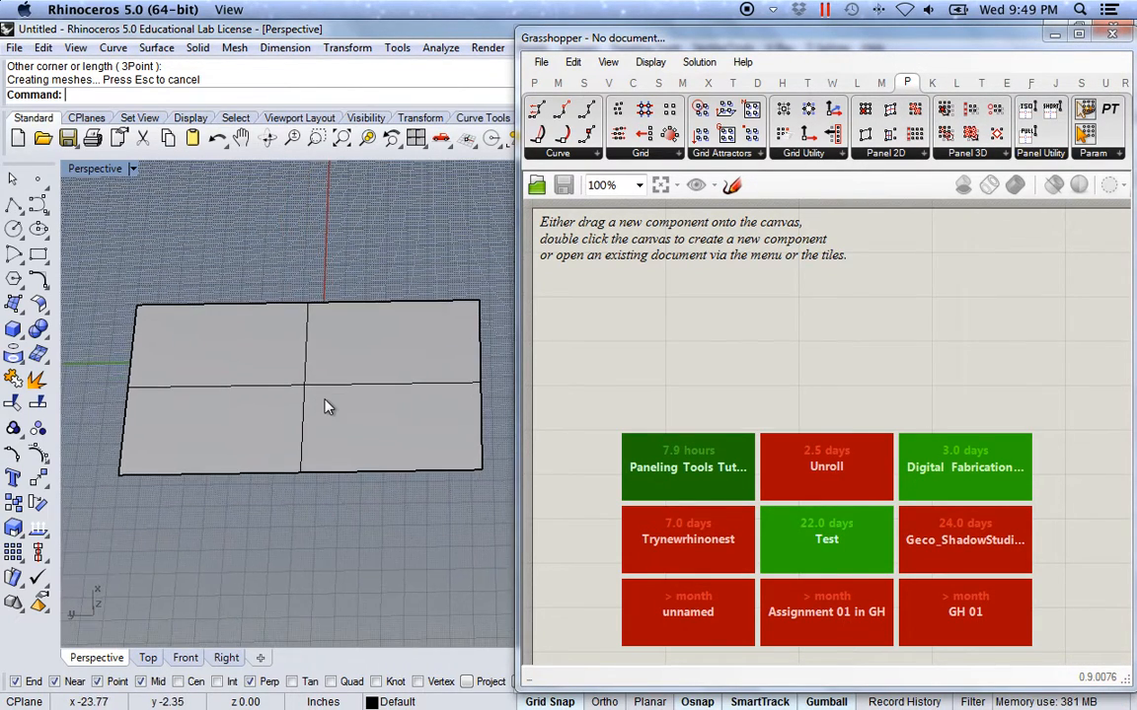
pyautogui.scroll(-8, 325, 405)
pyautogui.scroll(3, 328, 408)
pyautogui.click(330, 424)
pyautogui.moveTo(313, 392); pyautogui.dragTo(314, 315)
pyautogui.click(399, 488)
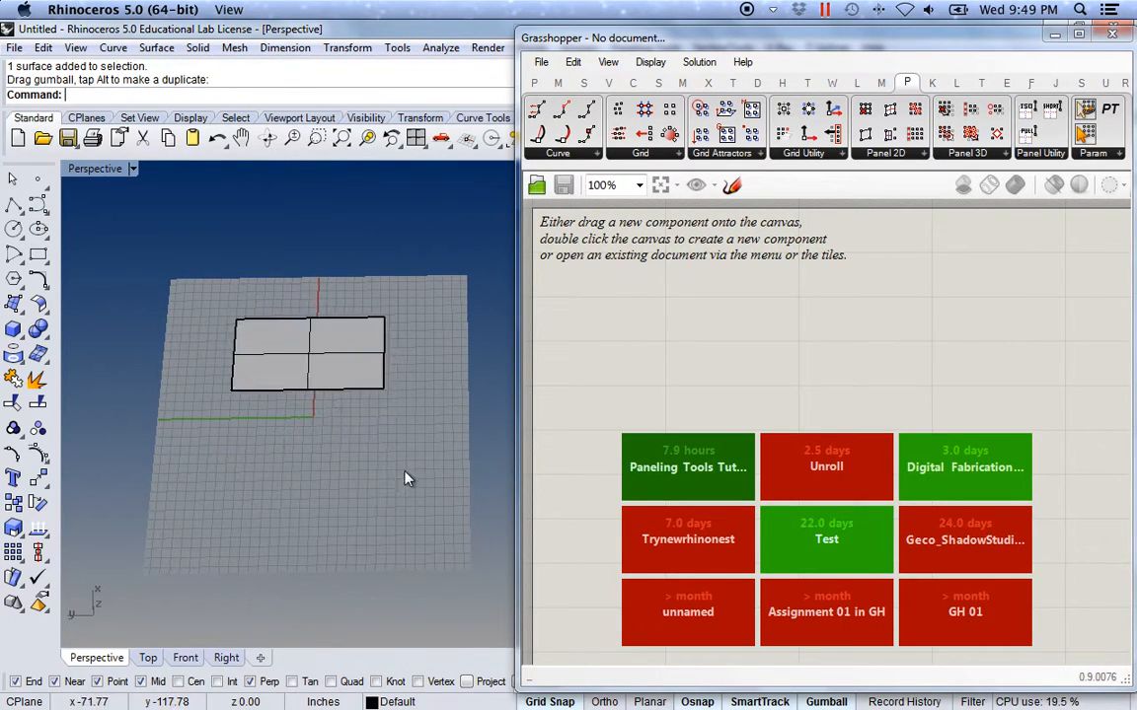
pyautogui.moveTo(398, 487); pyautogui.dragTo(338, 444, button='right')
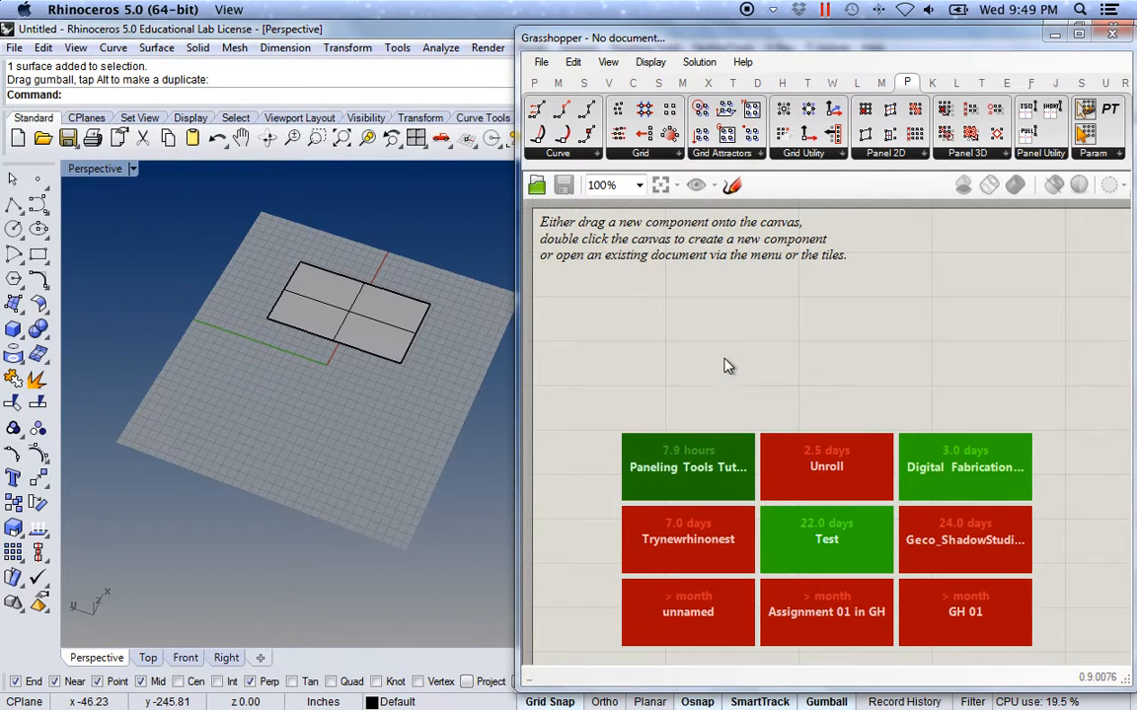
pyautogui.keyDown('shift'); pyautogui.moveTo(352, 341); pyautogui.dragTo(319, 418, button='right'); pyautogui.keyUp('shift')
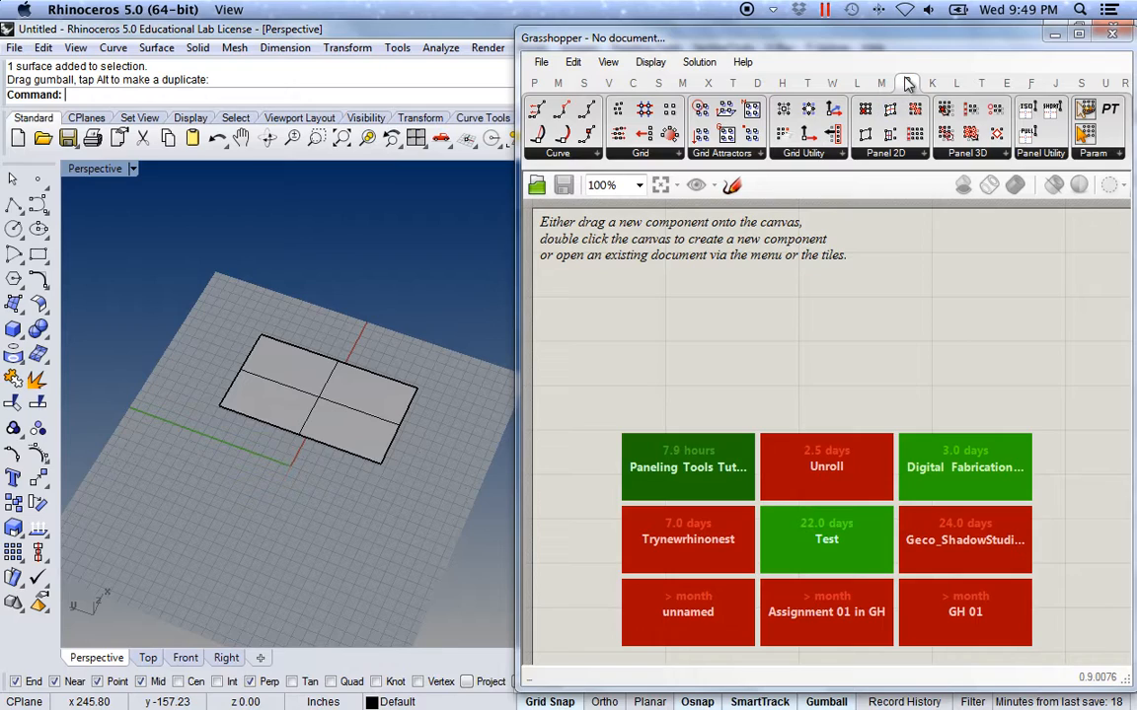
# Place a Paneling Tools Surface Domain Number grid component on the Grasshopper canvas.
pyautogui.click(821, 156)
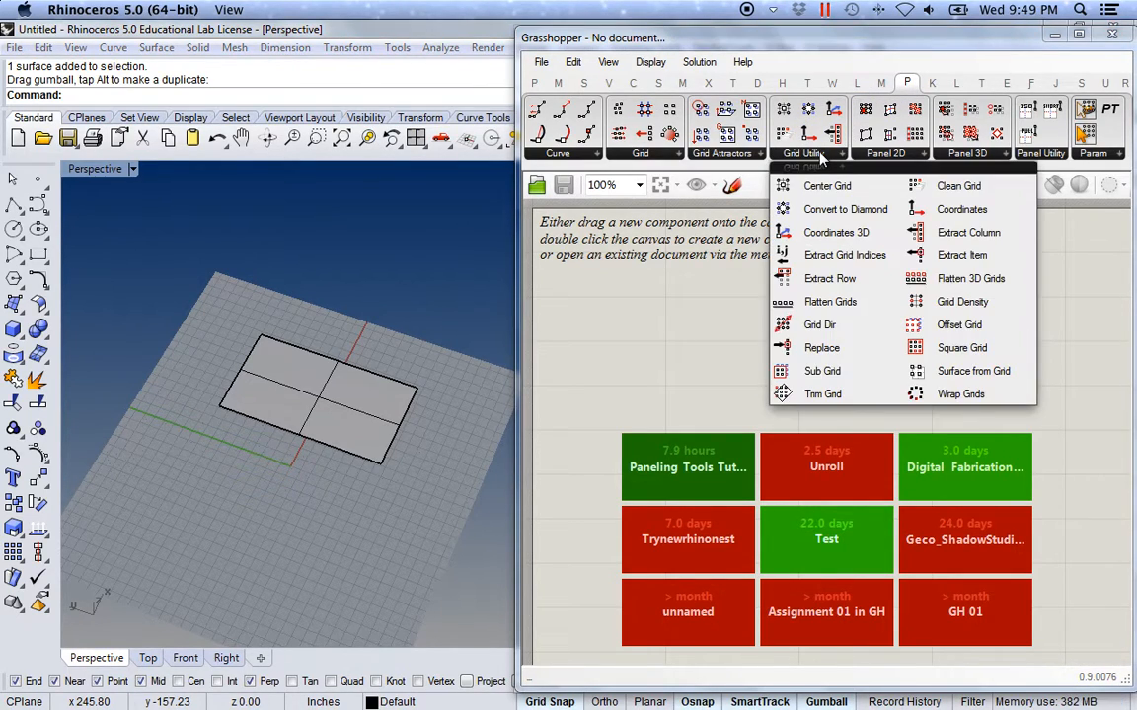
pyautogui.click(663, 160)
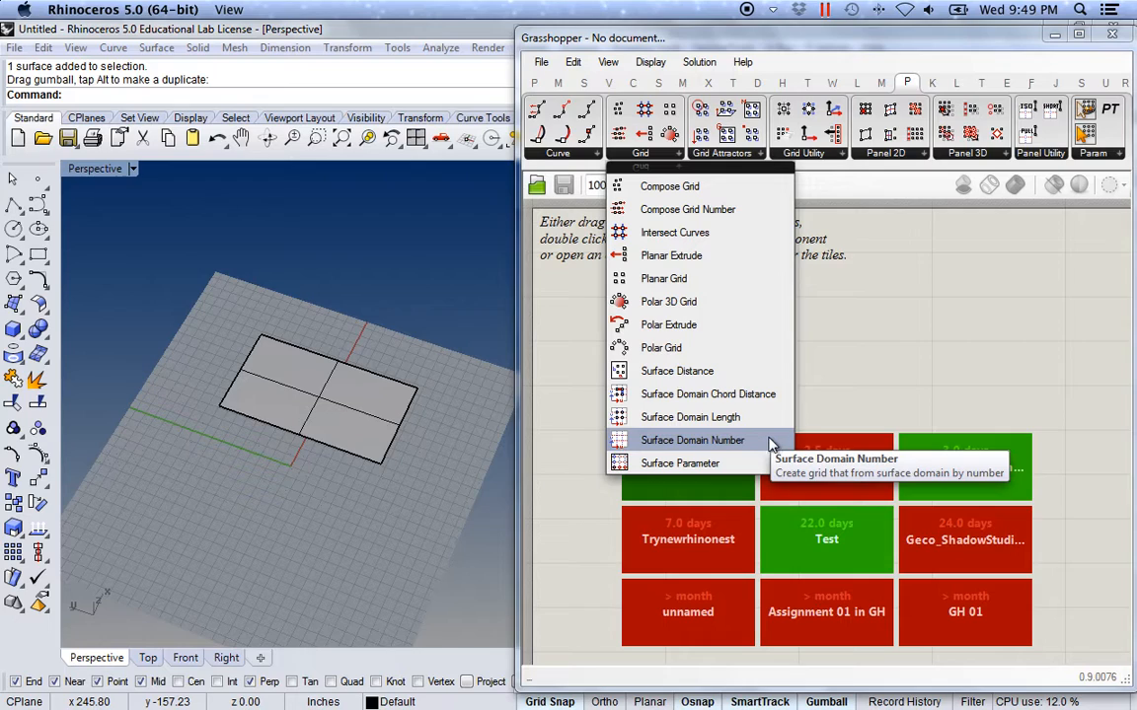
pyautogui.click(744, 443)
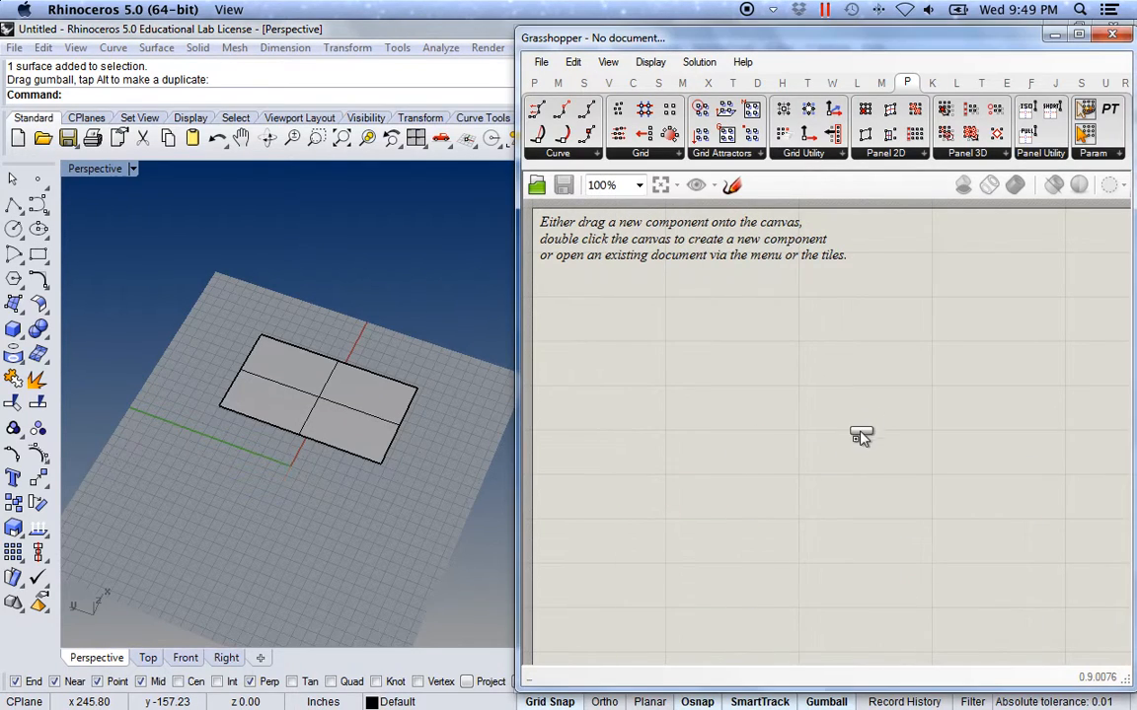
pyautogui.click(854, 440)
pyautogui.scroll(3, 853, 444)
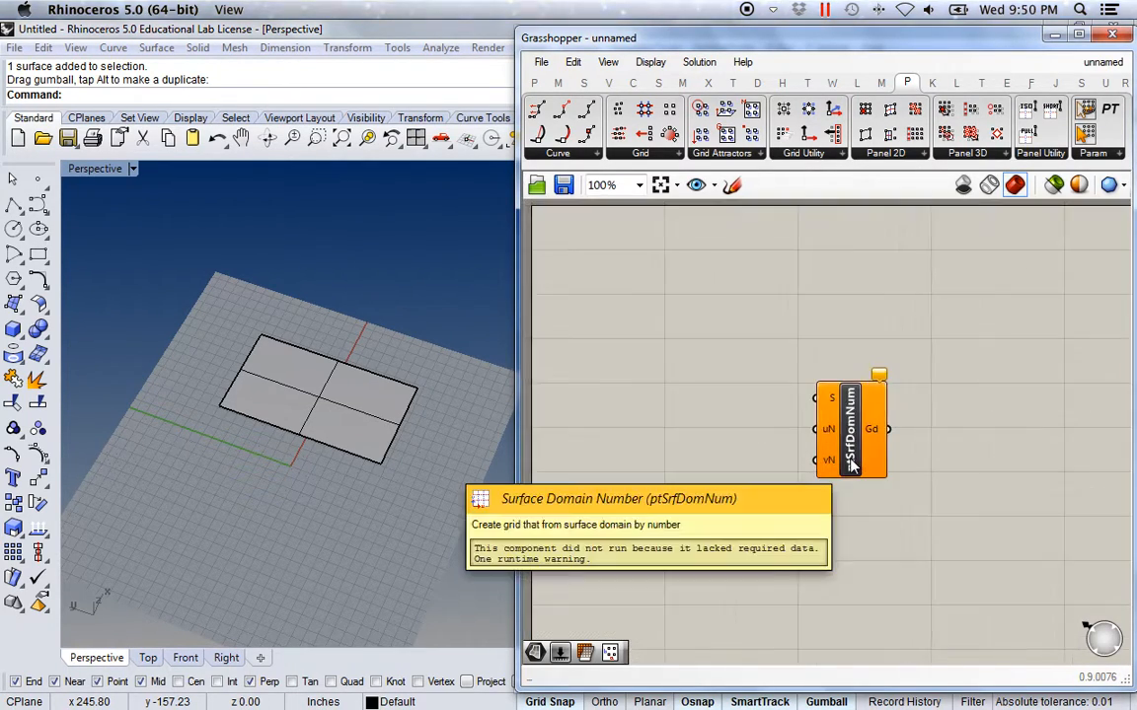
pyautogui.scroll(3, 850, 468)
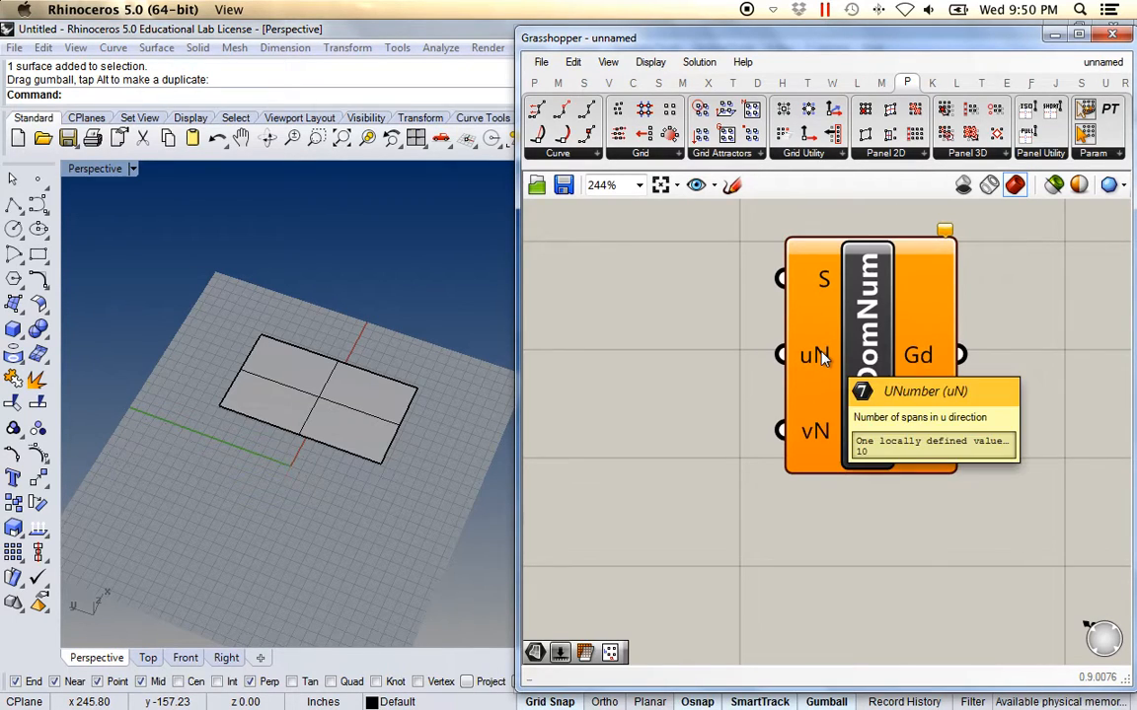
# Add a Surface parameter beside the grid component and reference the Rhino plane as its one surface.
pyautogui.moveTo(625, 324); pyautogui.dragTo(643, 366, button='right')
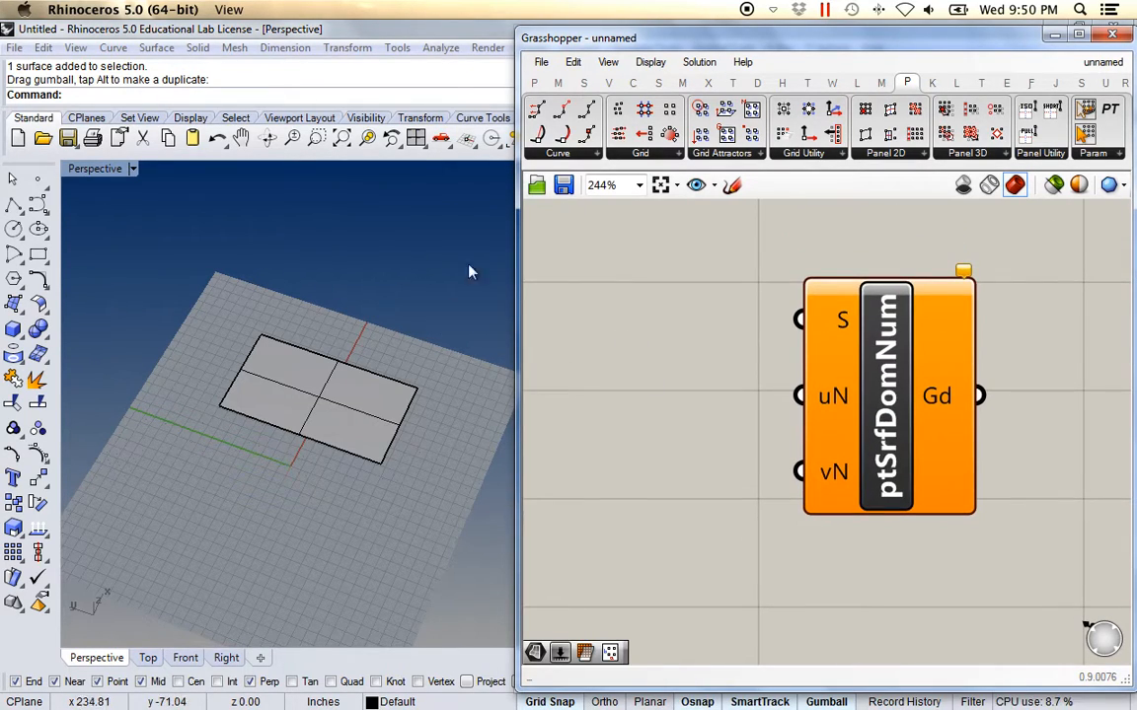
pyautogui.click(538, 84)
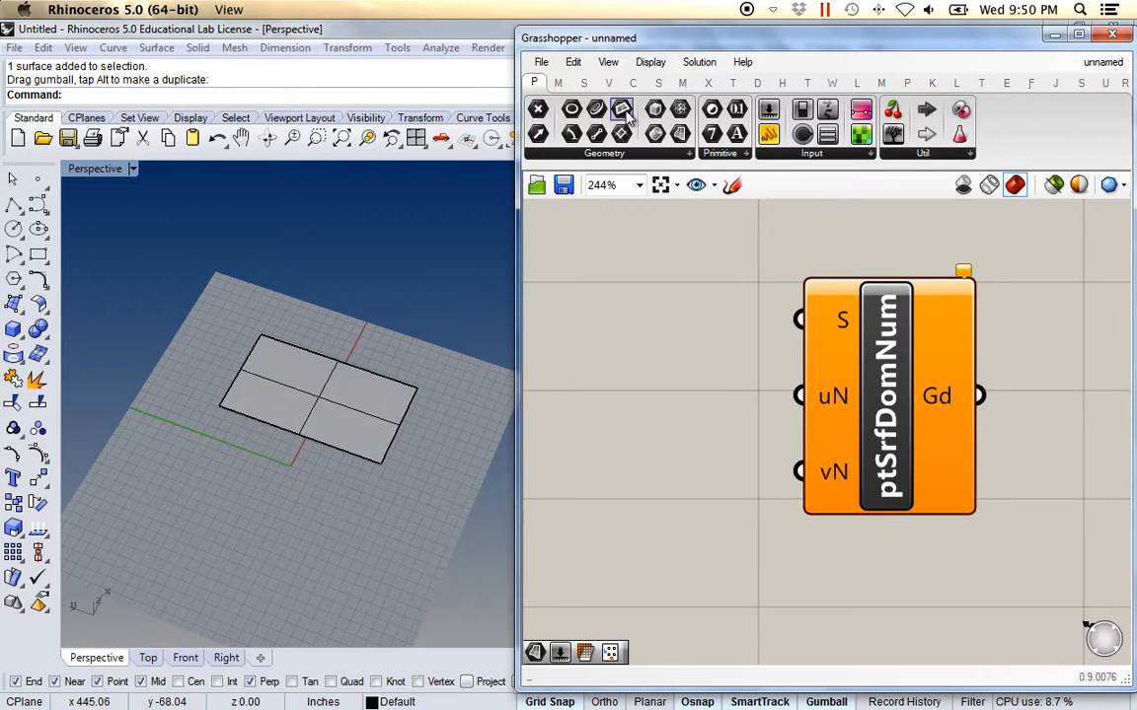
pyautogui.click(679, 133)
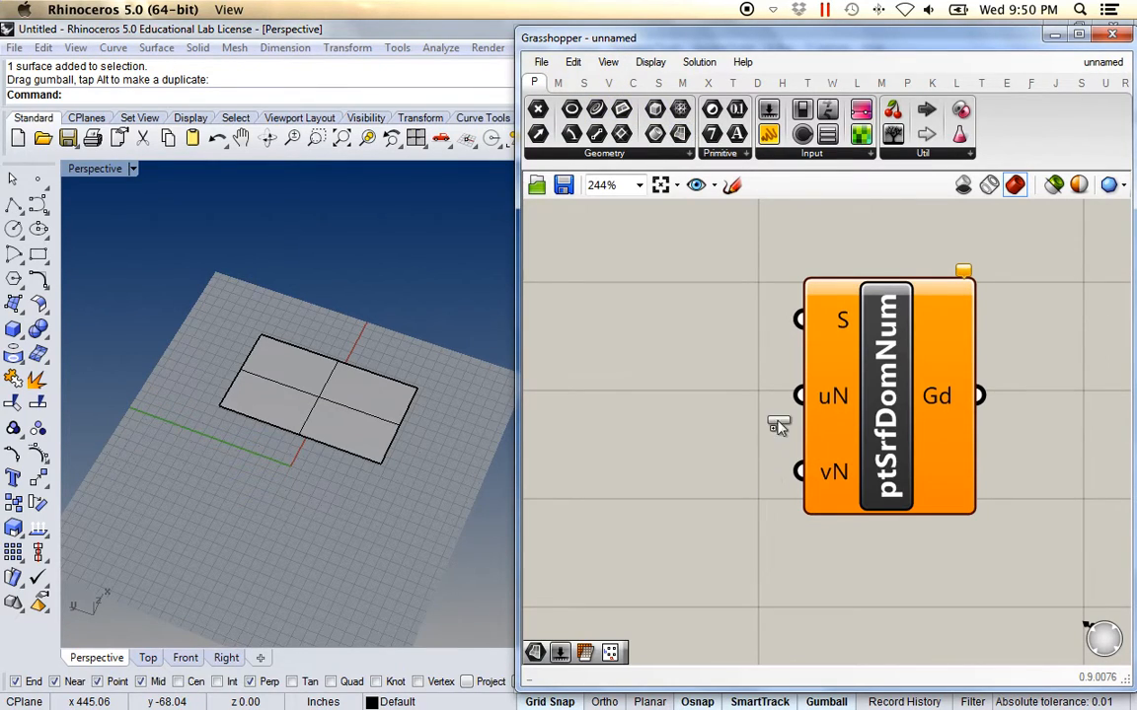
pyautogui.click(638, 301)
pyautogui.rightClick(640, 301)
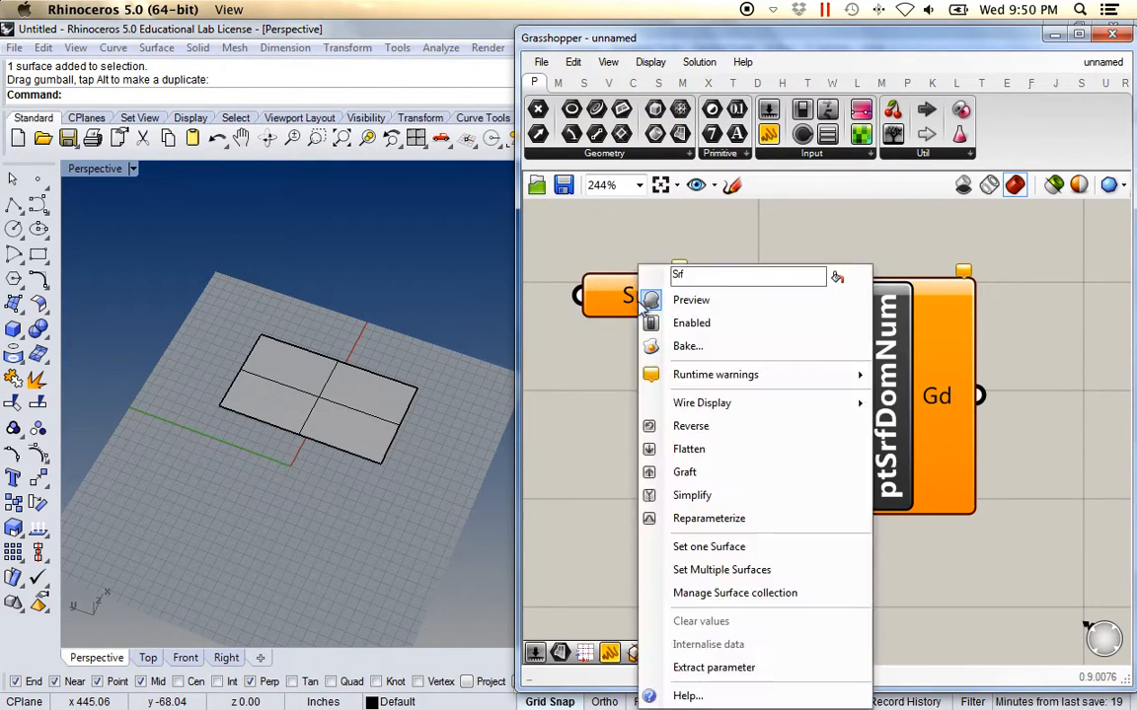
pyautogui.click(706, 547)
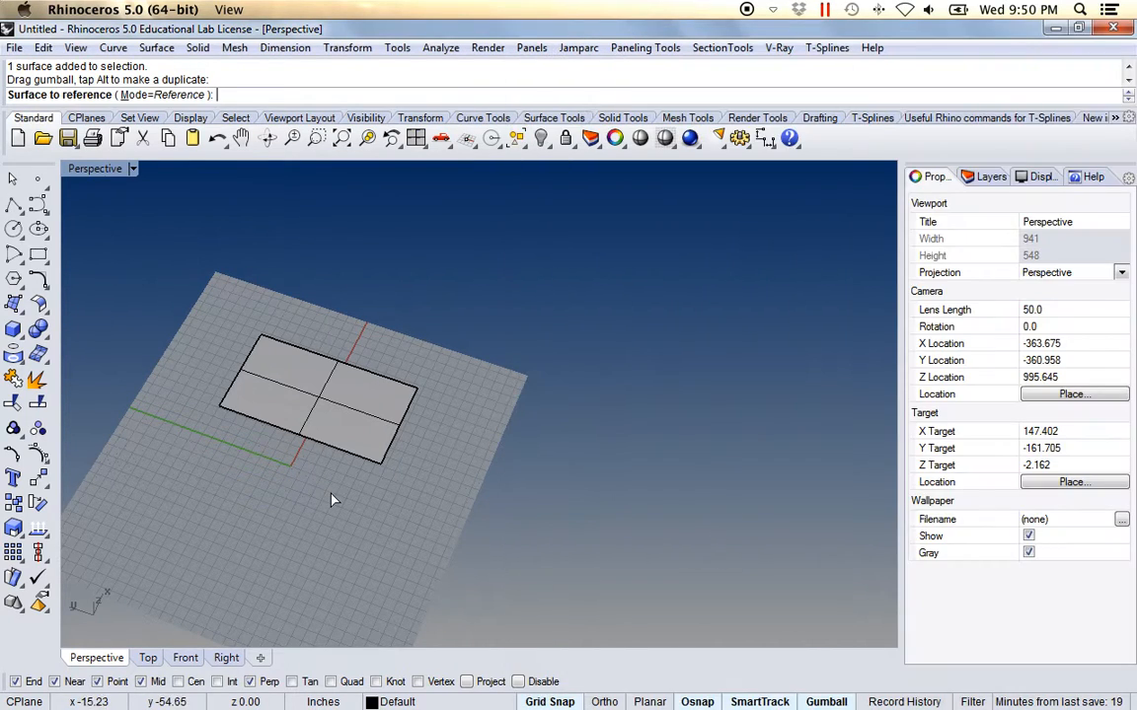
pyautogui.click(342, 426)
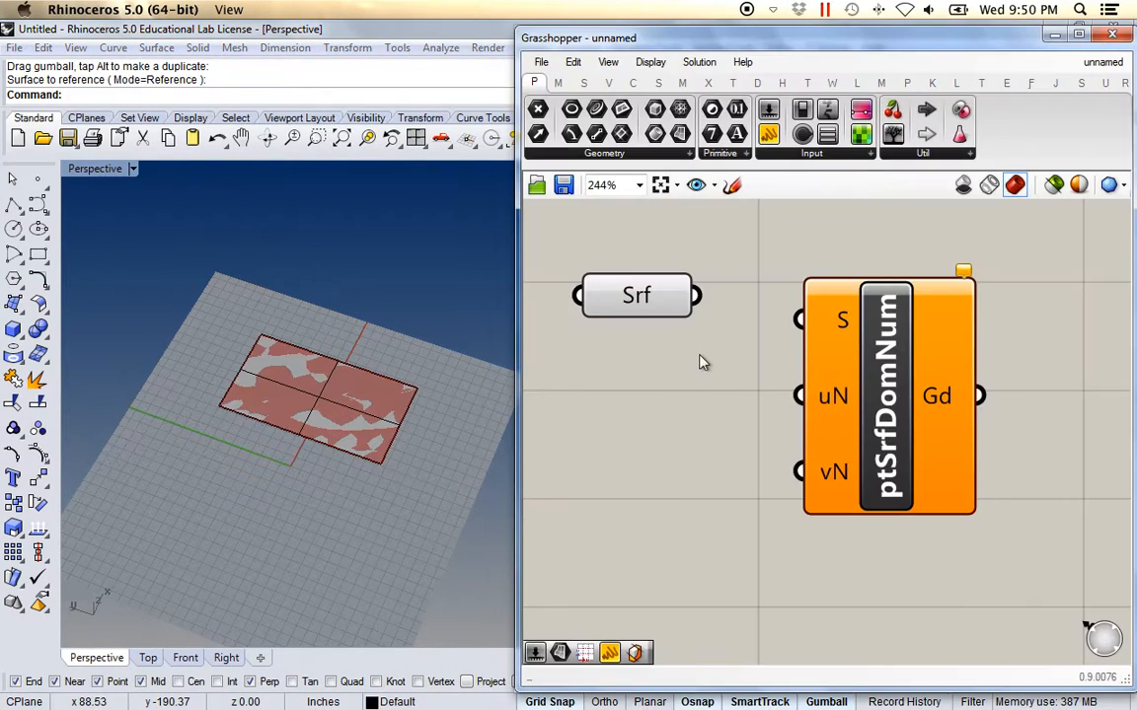
# Connect the Surface parameter to the grid component's S input and align it level with that input.
pyautogui.moveTo(696, 296); pyautogui.dragTo(799, 319)
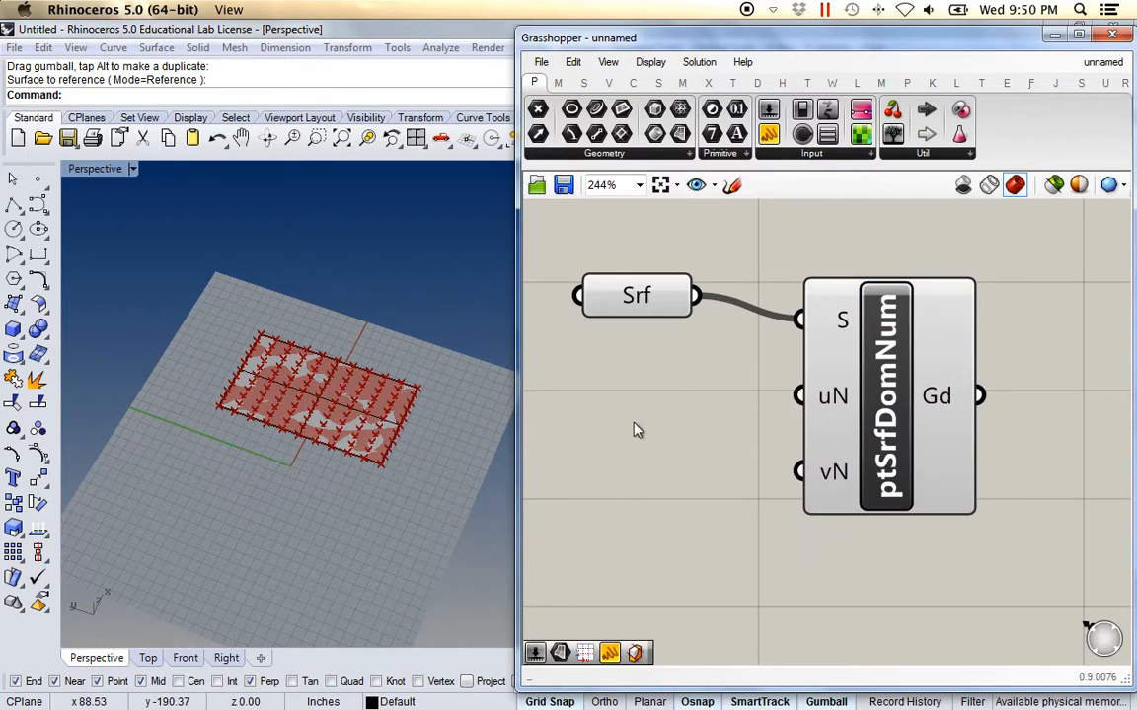
pyautogui.moveTo(635, 317); pyautogui.dragTo(647, 314)
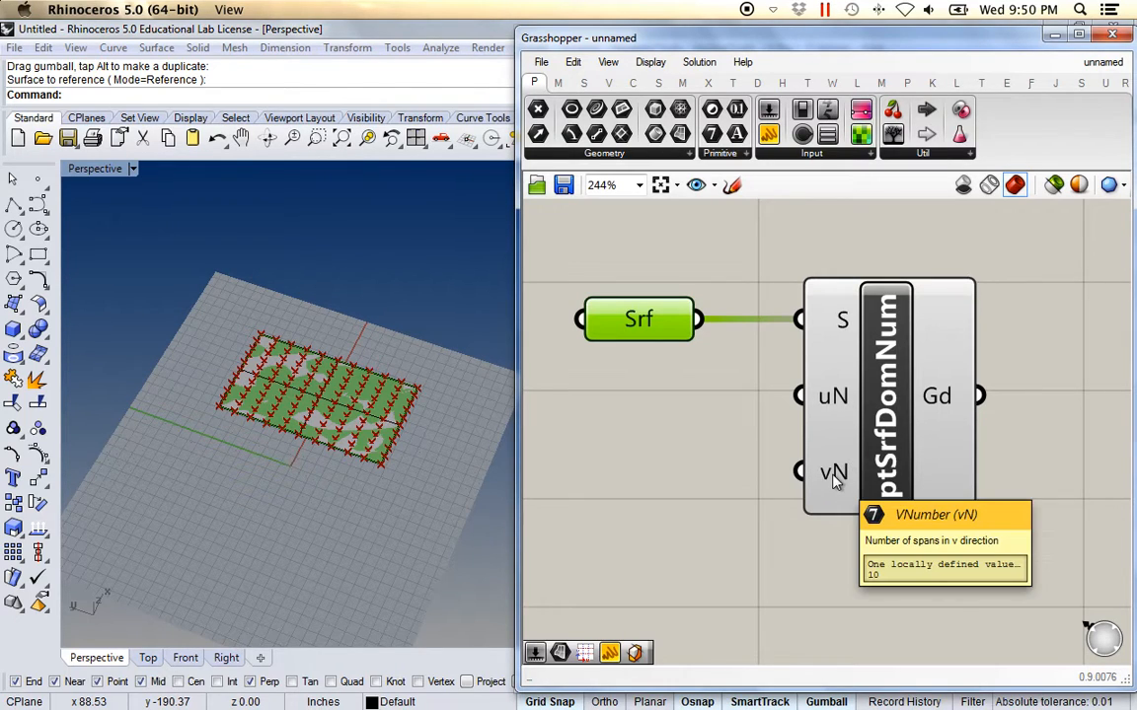
pyautogui.click(632, 472)
pyautogui.moveTo(305, 431); pyautogui.dragTo(309, 462, button='right')
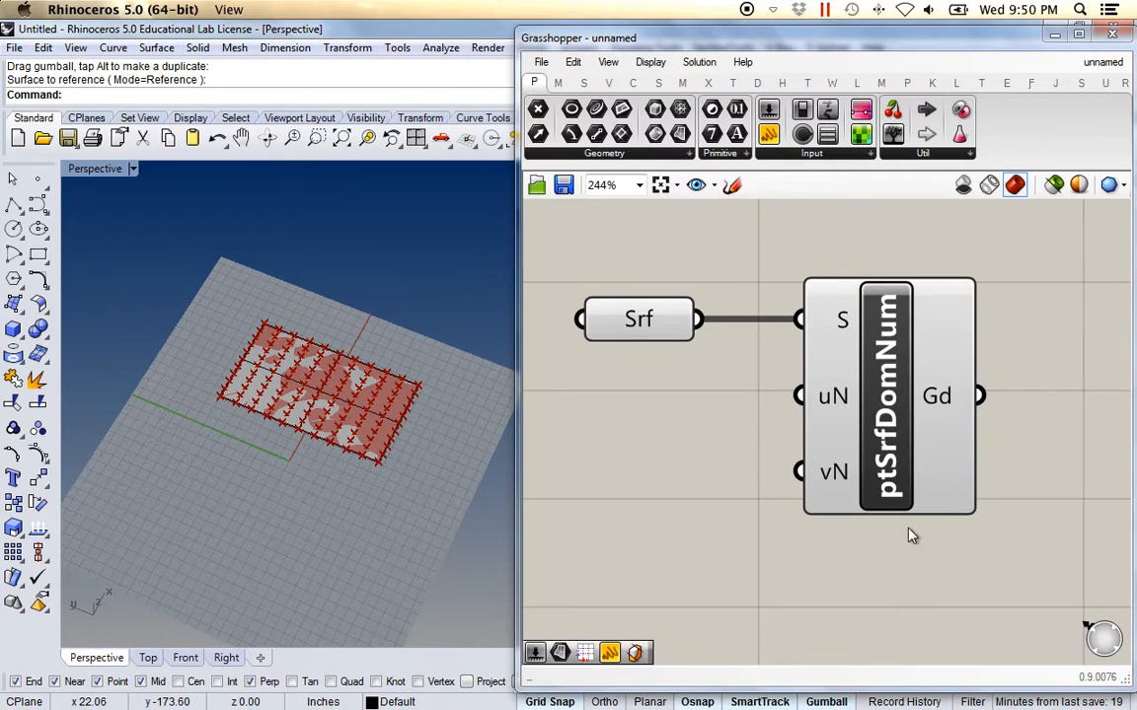
# Place a Paneling Tools Morph 3D component after the Surface Domain Number component.
pyautogui.scroll(-3, 937, 520)
pyautogui.moveTo(895, 520); pyautogui.dragTo(861, 439, button='right')
pyautogui.scroll(1, 822, 459)
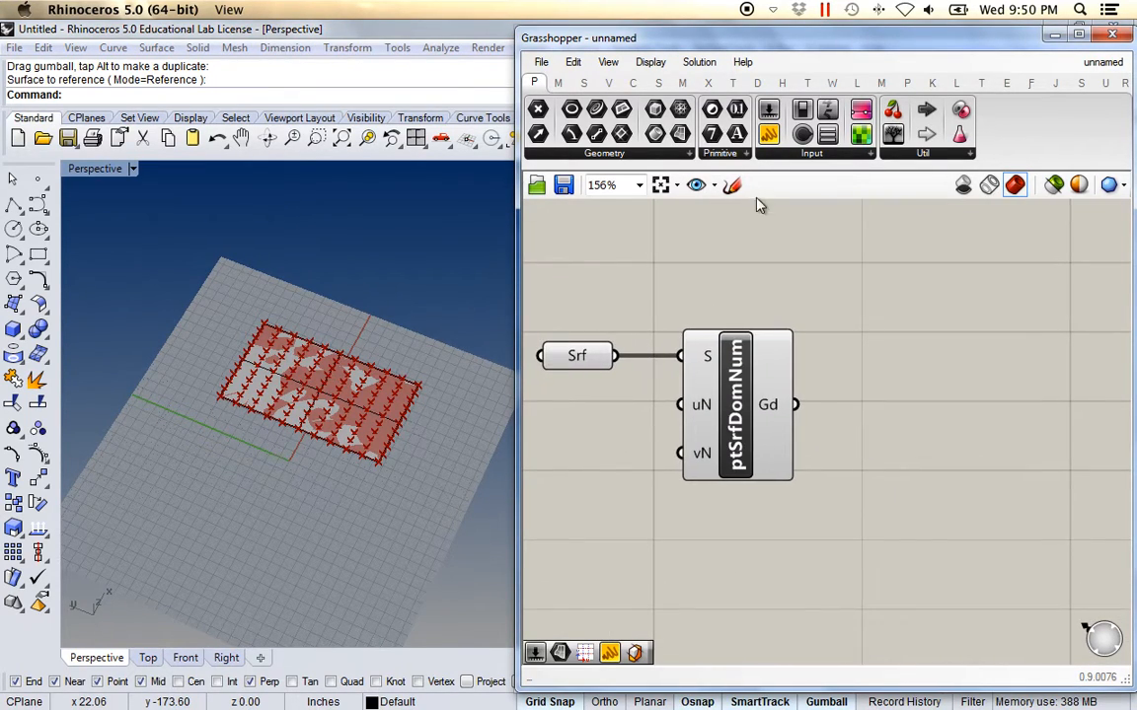
pyautogui.click(906, 83)
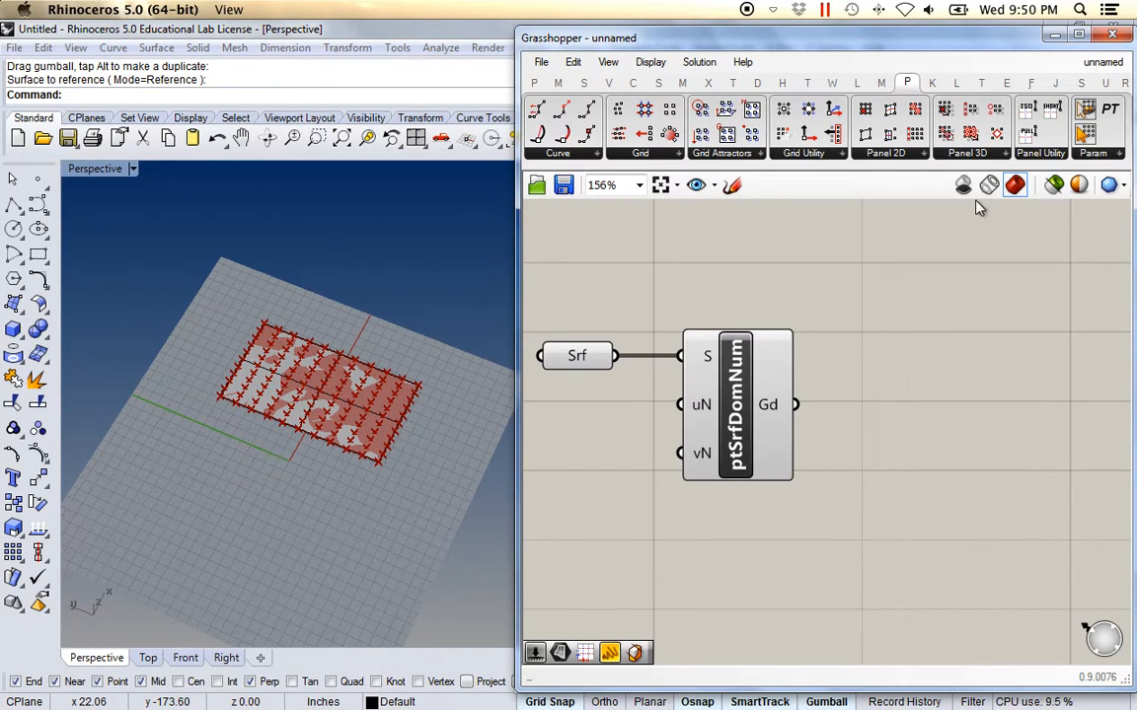
pyautogui.click(1008, 160)
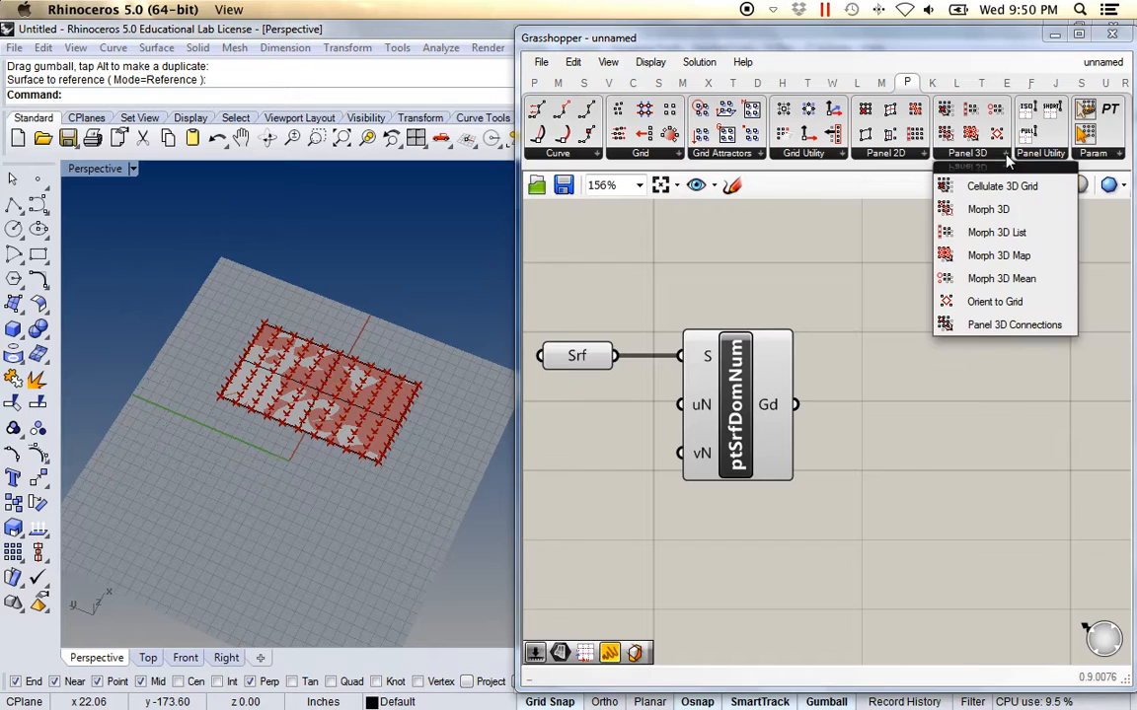
pyautogui.click(987, 209)
pyautogui.click(976, 410)
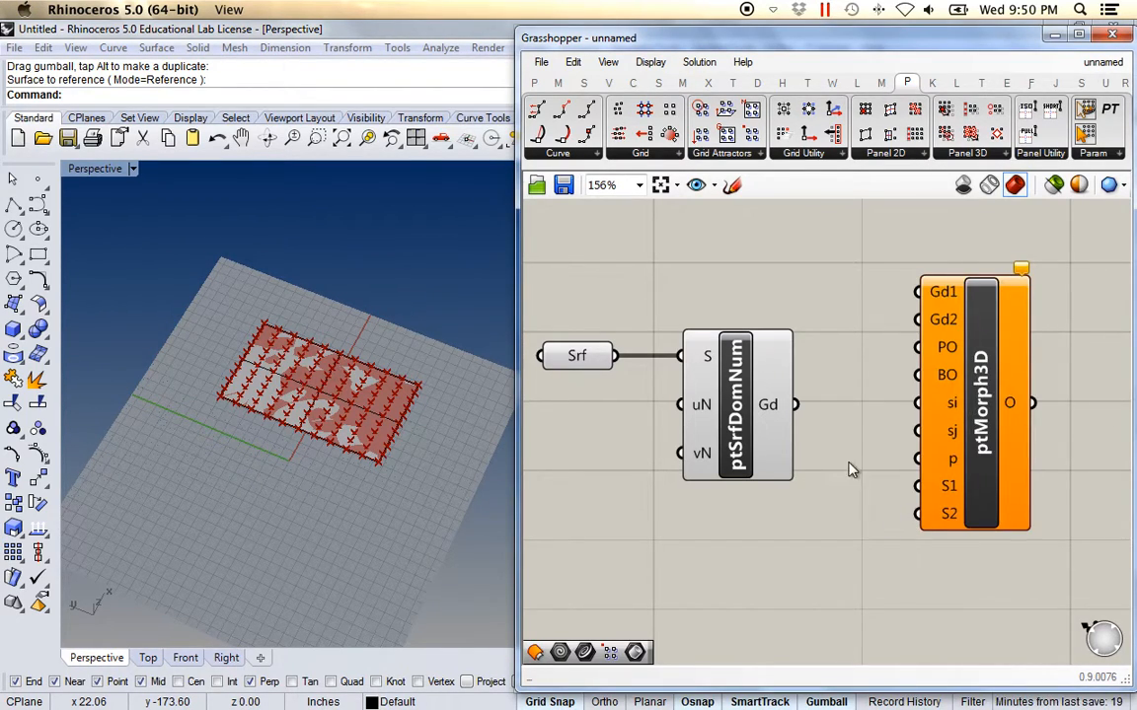
# Examine the inputs of the Morph 3D component, such as its grids and pattern objects.
pyautogui.moveTo(856, 480); pyautogui.dragTo(730, 458, button='right')
pyautogui.scroll(-1, 953, 420)
pyautogui.scroll(2, 953, 419)
pyautogui.moveTo(954, 409); pyautogui.dragTo(937, 367, button='right')
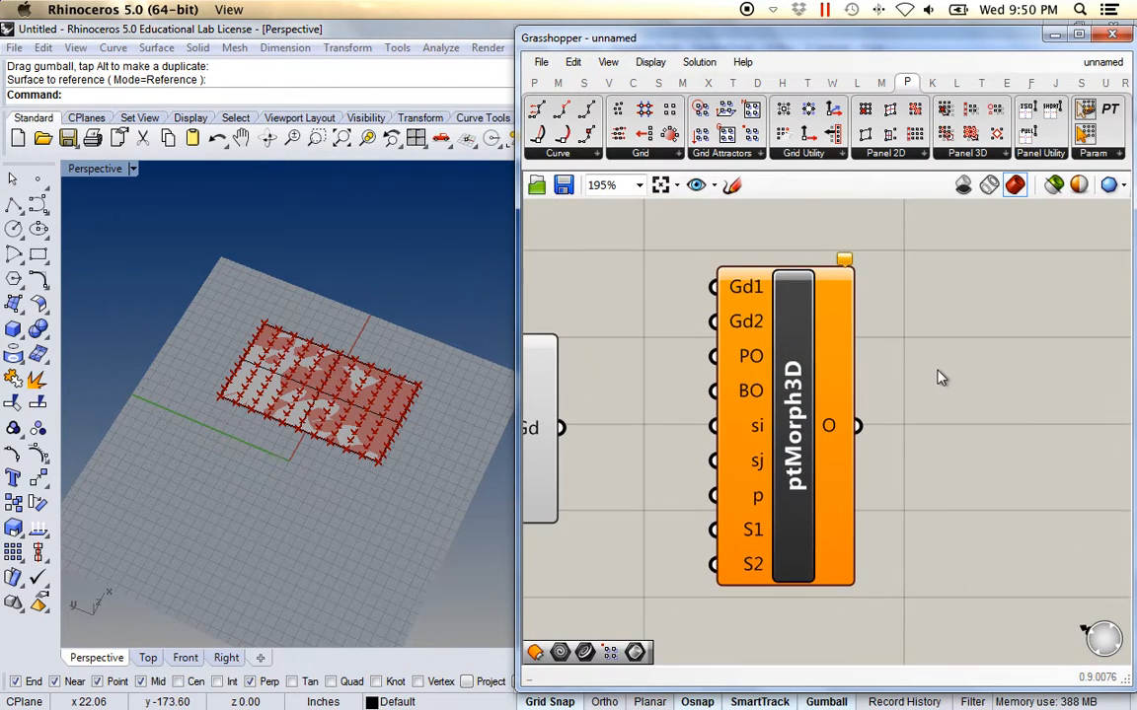
pyautogui.scroll(1, 938, 377)
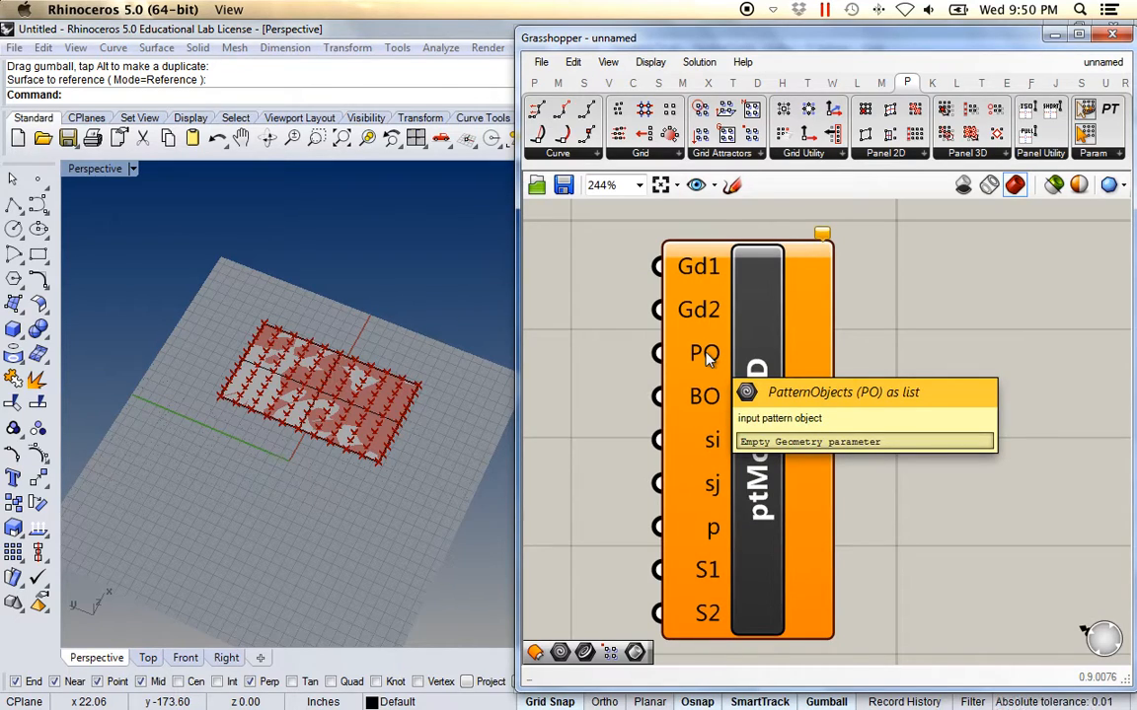
pyautogui.scroll(-4, 706, 359)
pyautogui.moveTo(593, 369); pyautogui.dragTo(706, 373, button='right')
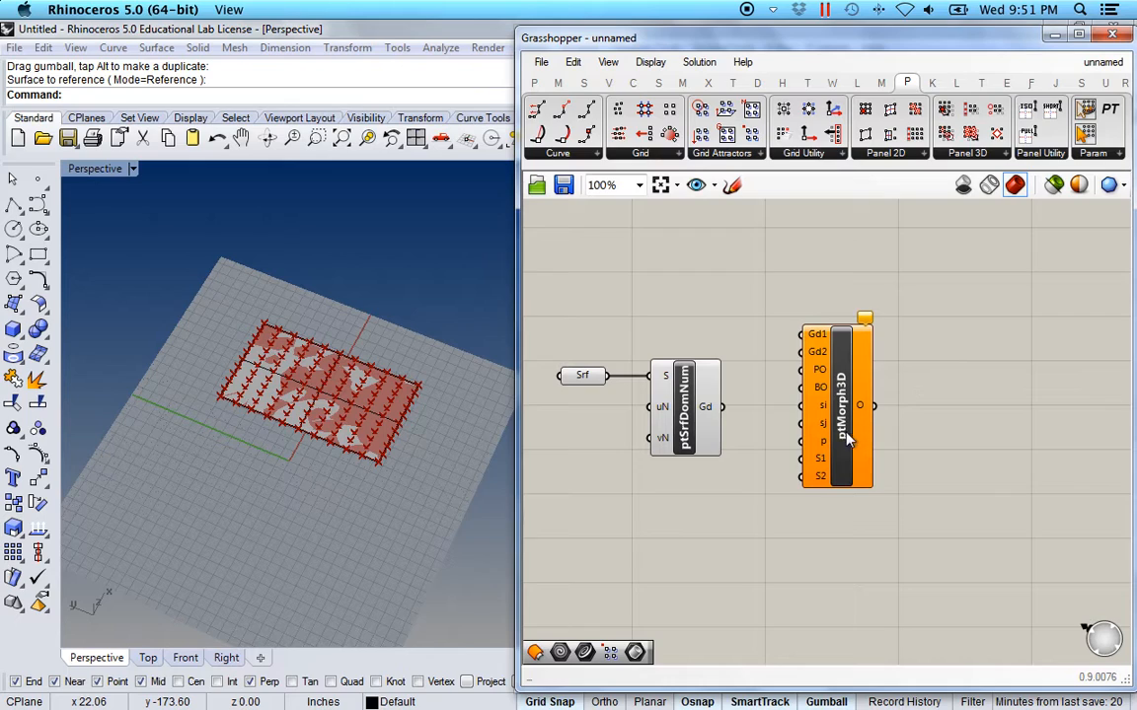
# Space out the Morph 3D and Surface Domain Number components, and duplicate the latter above the original with its surface connection.
pyautogui.moveTo(846, 441); pyautogui.dragTo(953, 503)
pyautogui.moveTo(701, 441); pyautogui.dragTo(753, 478)
pyautogui.click(706, 289)
pyautogui.click(758, 464)
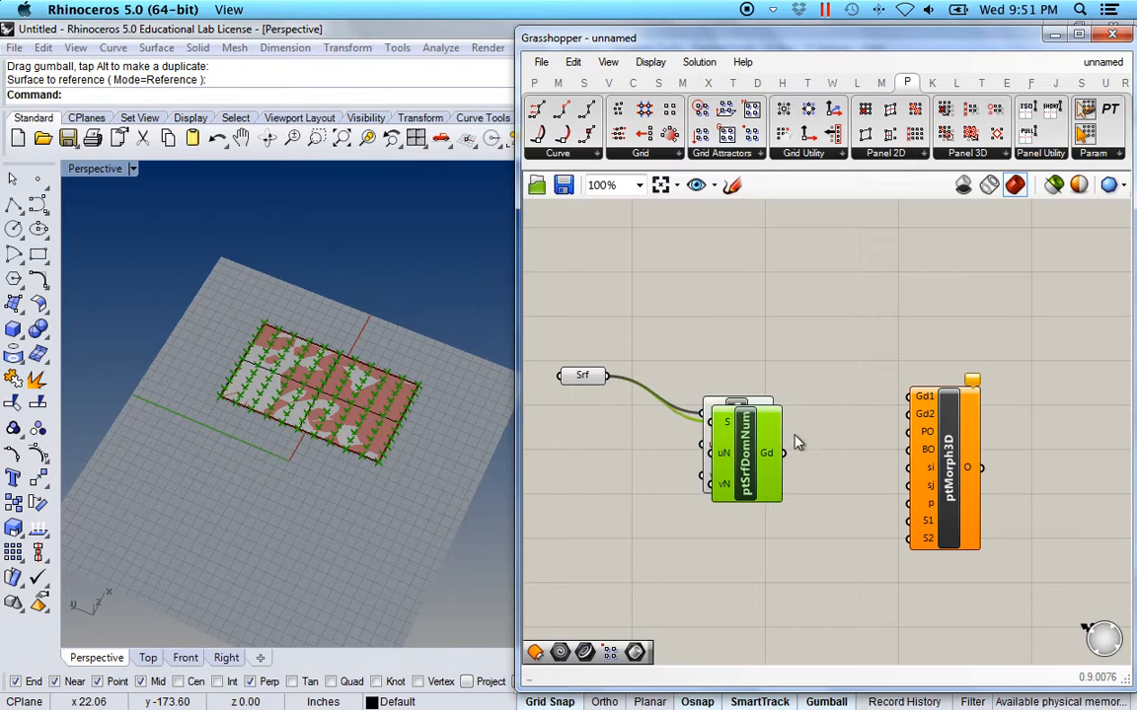
pyautogui.keyDown('alt'); pyautogui.moveTo(745, 470); pyautogui.dragTo(747, 347); pyautogui.keyUp('alt')
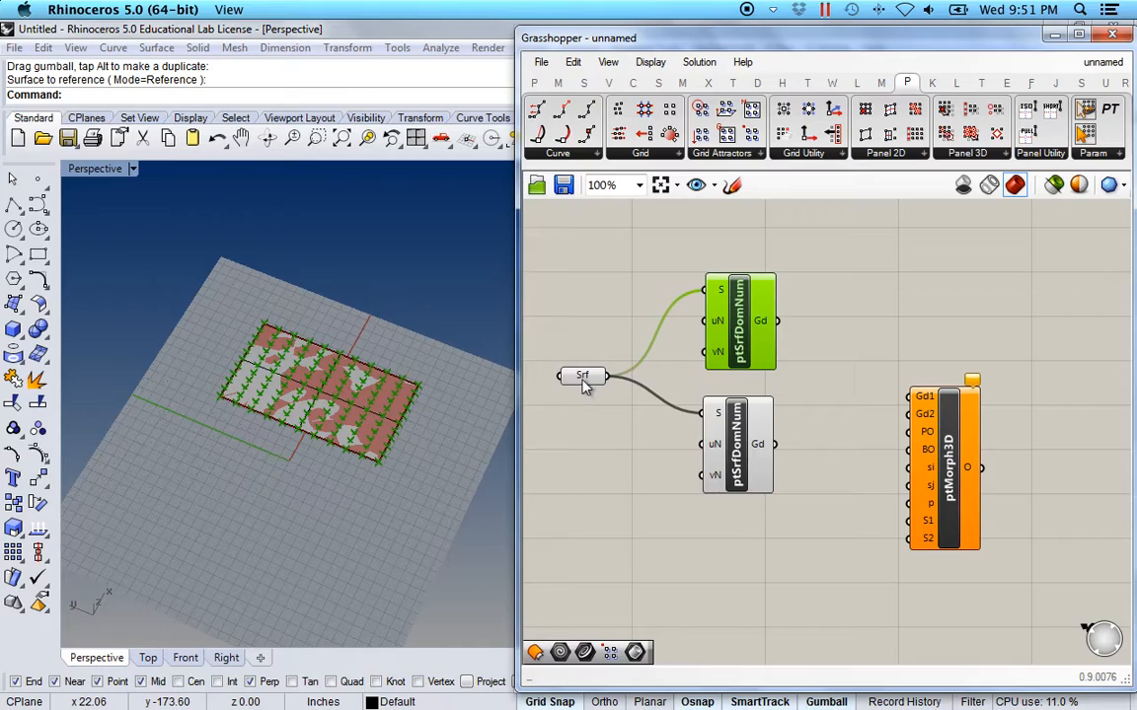
# Shift the duplicated Surface Domain Number component higher and reposition the Surface parameter to make room between them.
pyautogui.moveTo(375, 459); pyautogui.dragTo(385, 395, button='right')
pyautogui.scroll(-3, 367, 444)
pyautogui.scroll(10, 367, 449)
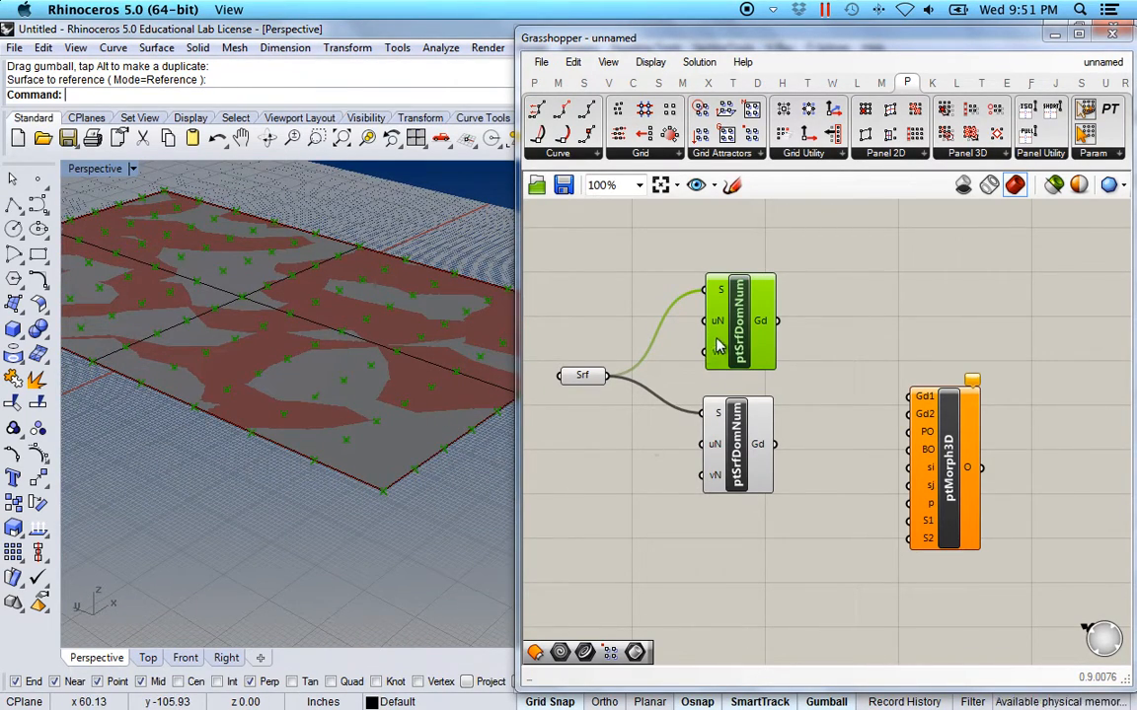
pyautogui.moveTo(747, 345); pyautogui.dragTo(772, 310)
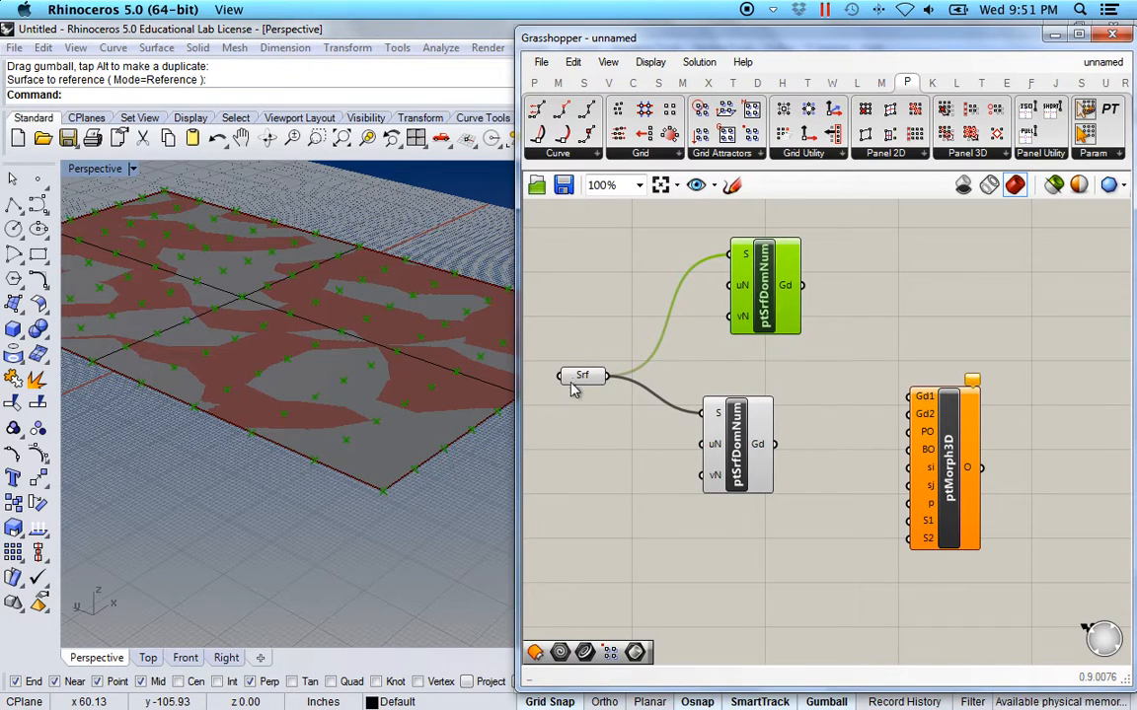
pyautogui.moveTo(621, 462)
pyautogui.mouseDown(button='right')
pyautogui.moveTo(635, 528)
pyautogui.moveTo(623, 530)
pyautogui.mouseUp(button='right')
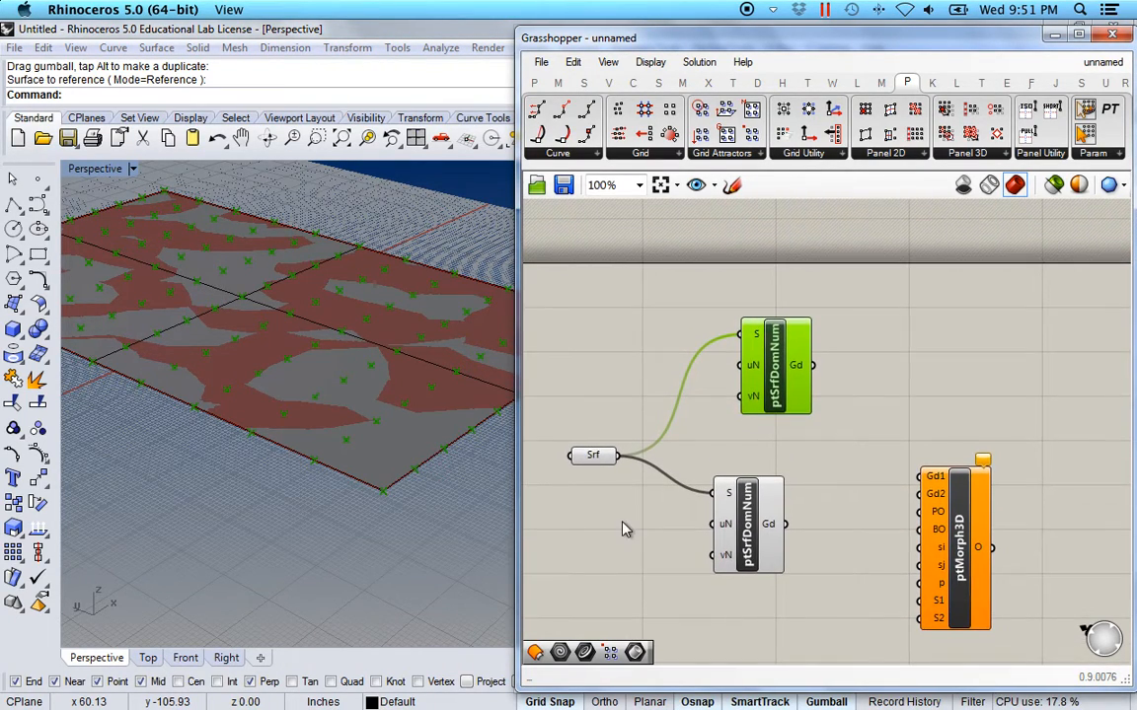
pyautogui.moveTo(602, 468); pyautogui.dragTo(594, 488)
pyautogui.click(609, 400)
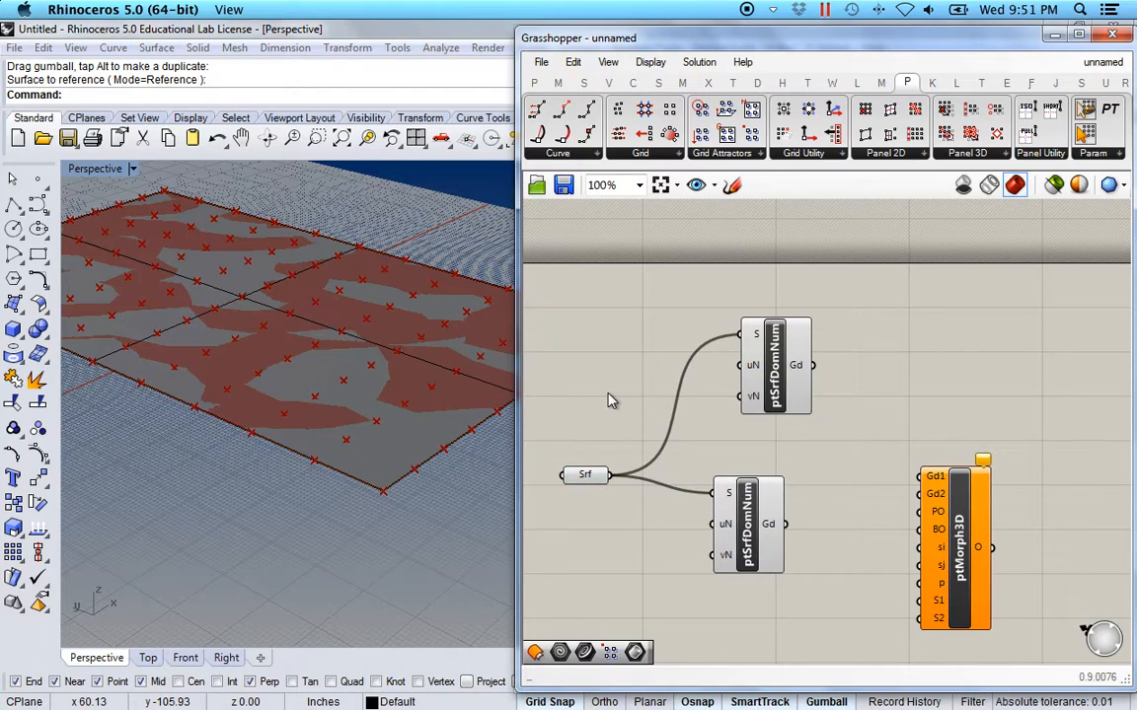
# Add a surface Offset component, feed the Surface parameter into its surface input, and place it above the Surface parameter.
pyautogui.doubleClick(609, 396)
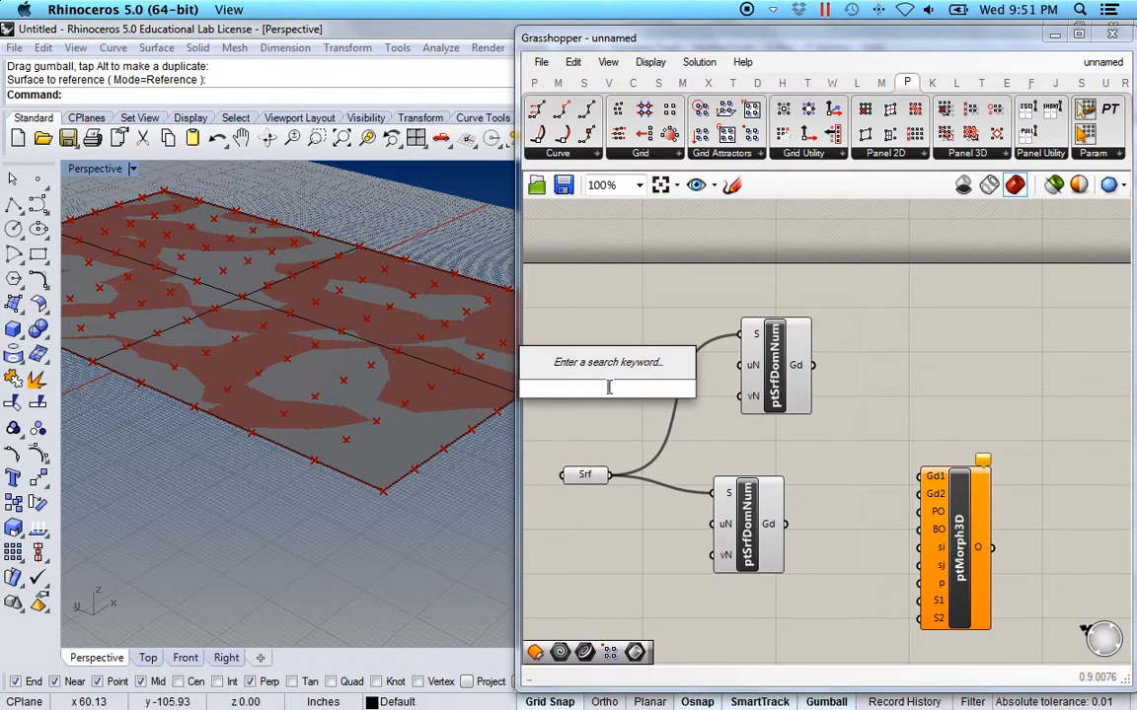
pyautogui.write('off')
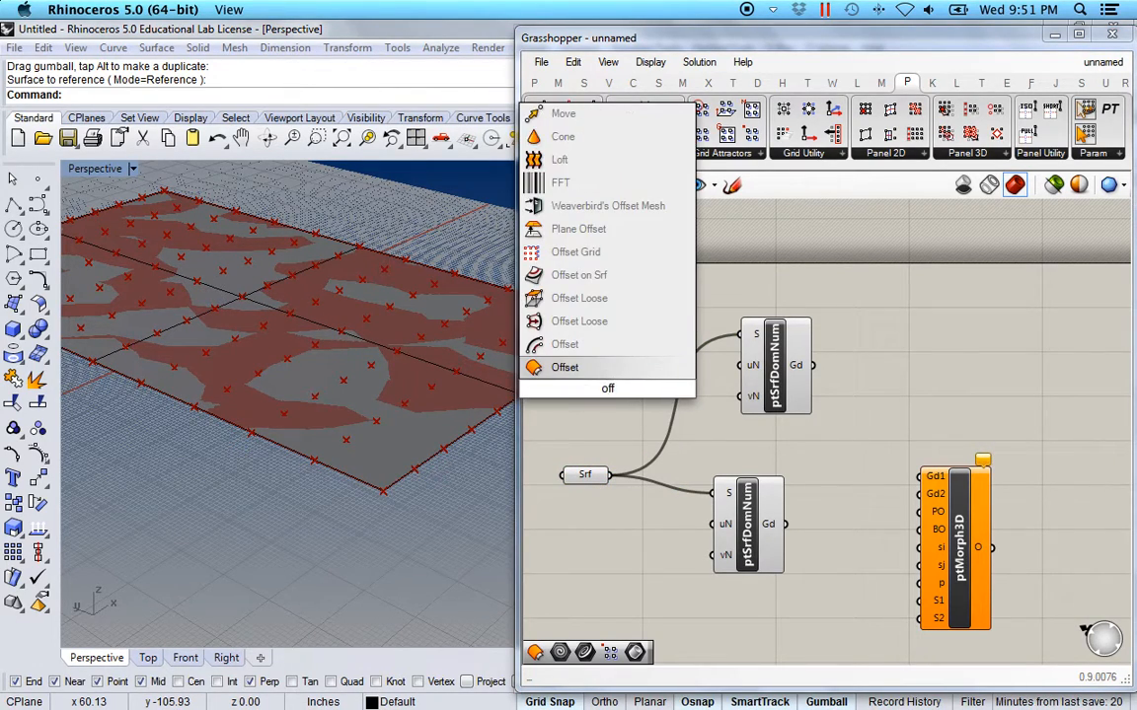
pyautogui.click(535, 367)
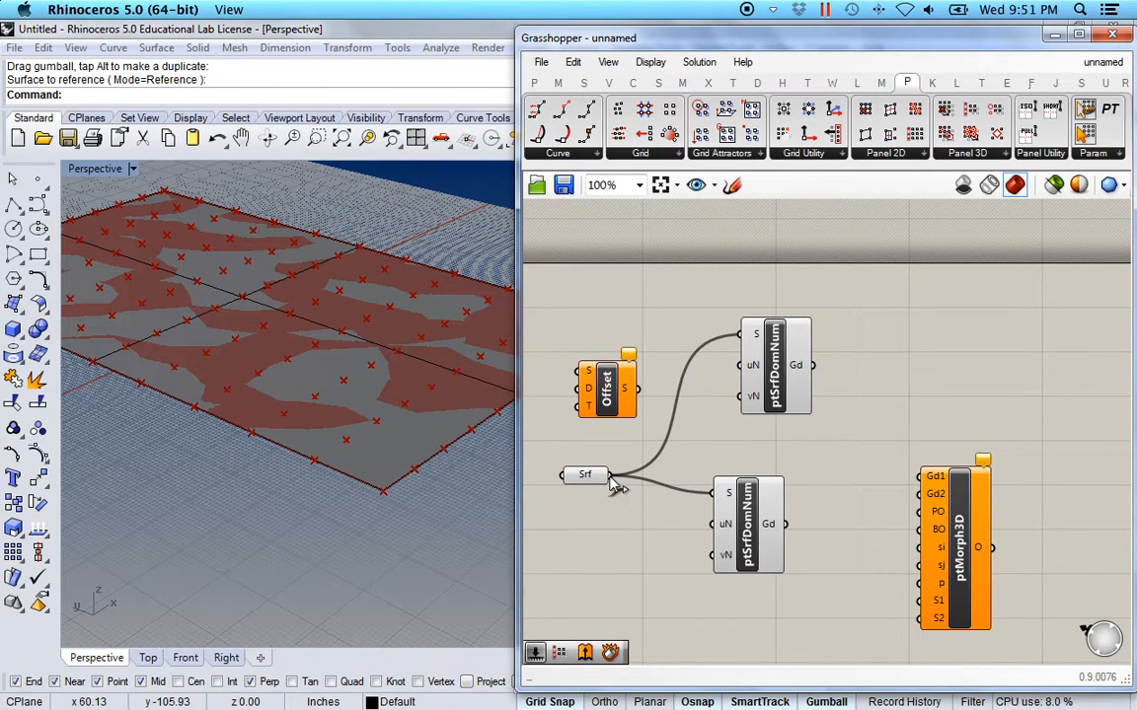
pyautogui.moveTo(610, 476); pyautogui.dragTo(628, 336)
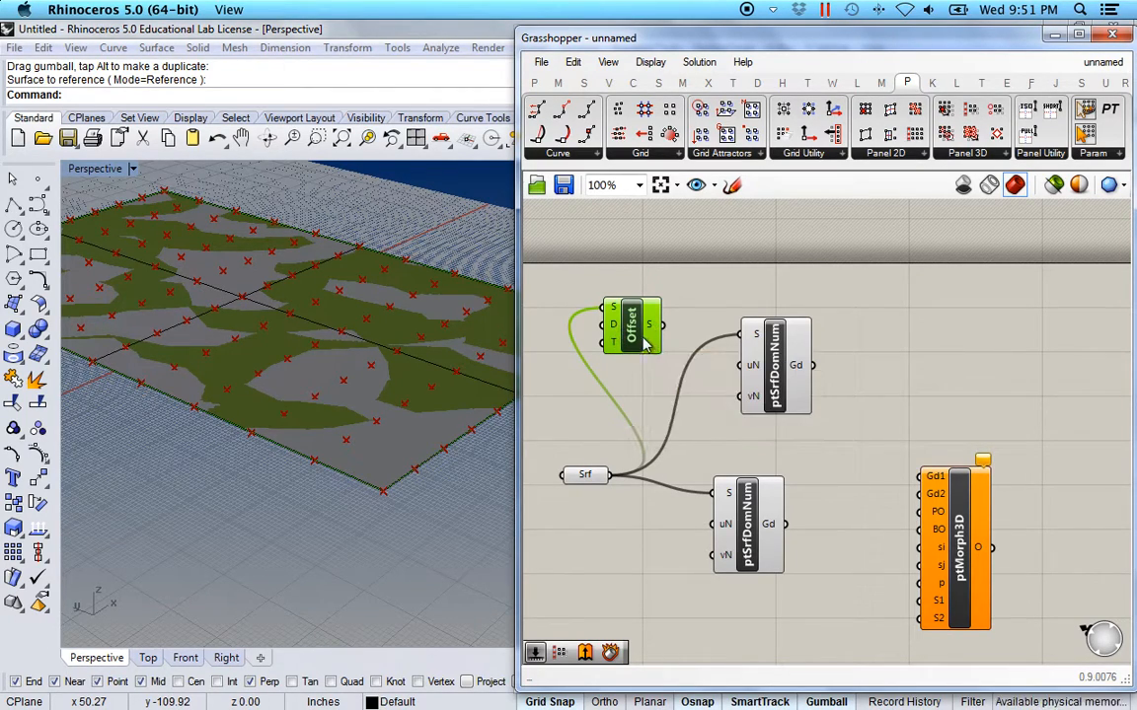
pyautogui.moveTo(645, 341); pyautogui.dragTo(674, 318)
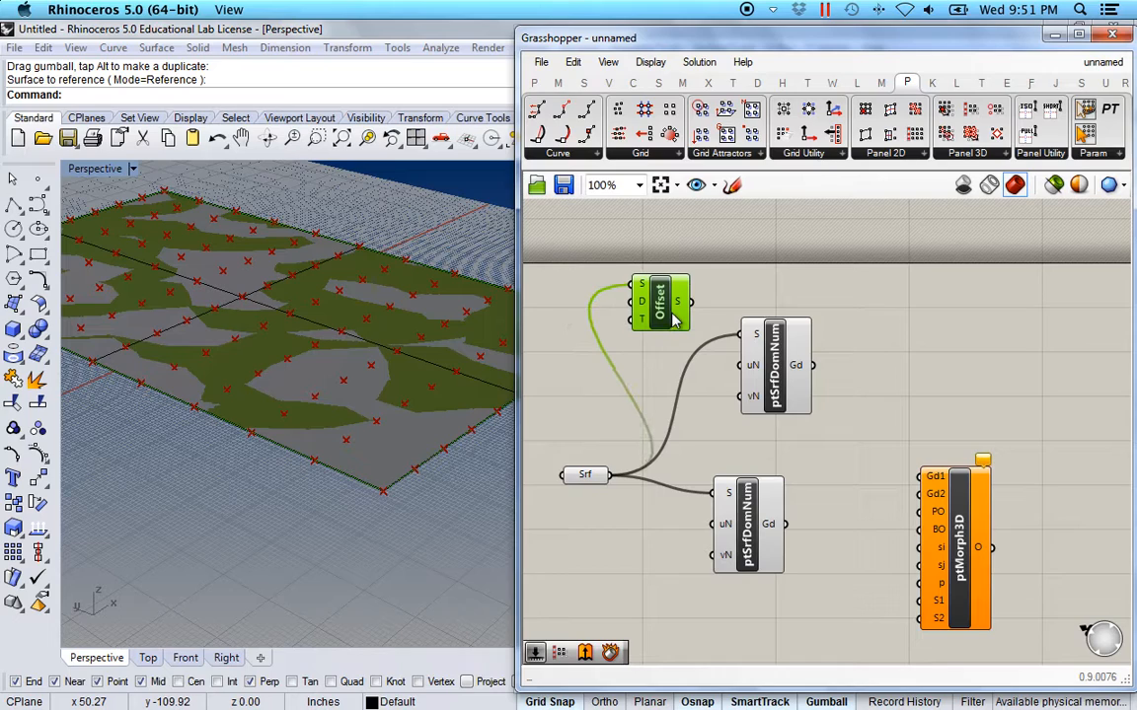
# Add a number slider and position it beside the Offset component's inputs.
pyautogui.click(534, 85)
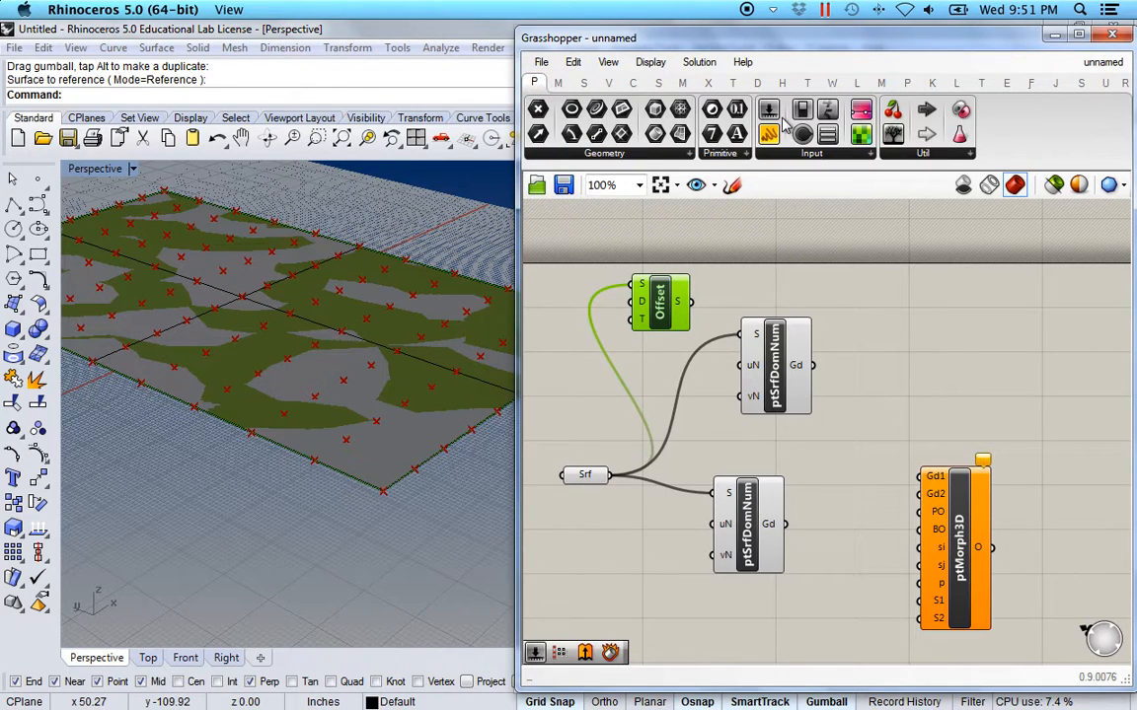
pyautogui.moveTo(752, 117); pyautogui.dragTo(582, 240)
pyautogui.moveTo(663, 262); pyautogui.dragTo(891, 272, button='right')
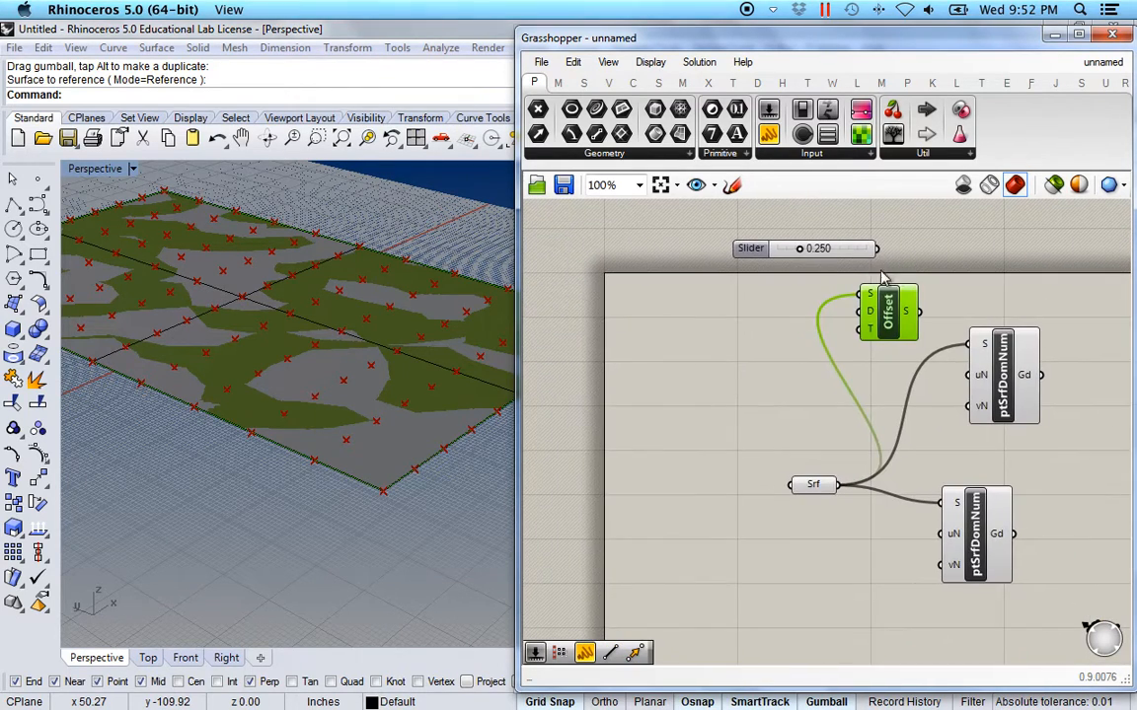
pyautogui.moveTo(837, 255); pyautogui.dragTo(744, 343)
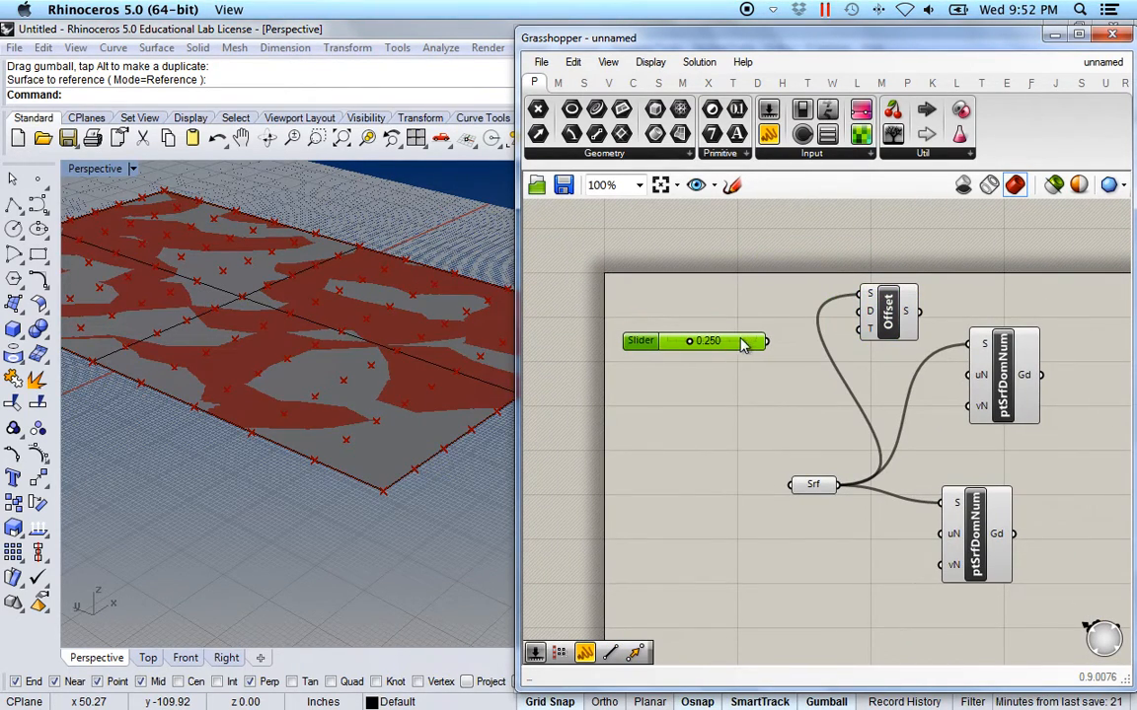
# Set the number slider's maximum value to 30.
pyautogui.rightClick(742, 345)
pyautogui.moveTo(789, 472)
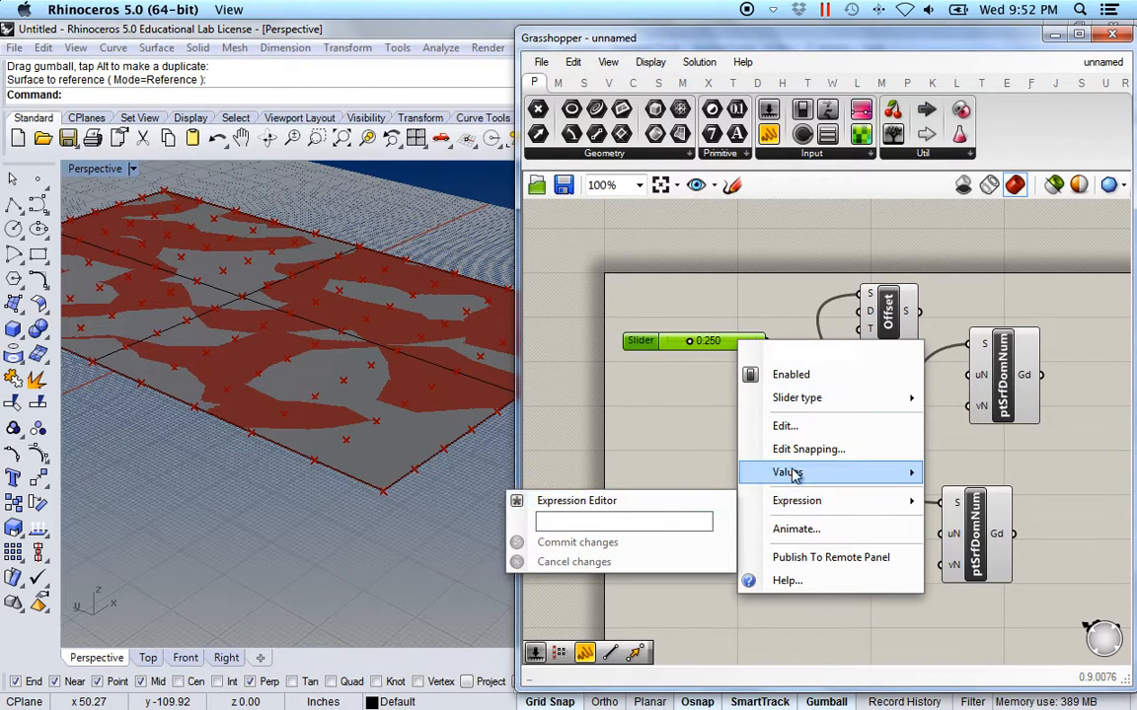
pyautogui.doubleClick(663, 492)
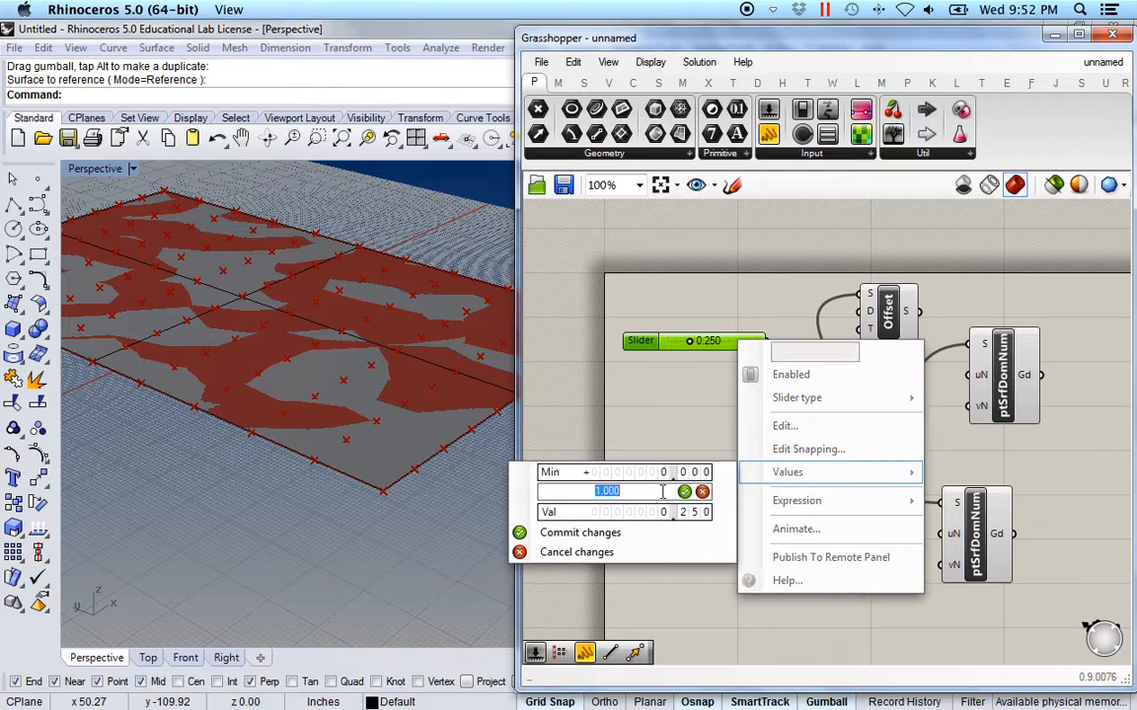
pyautogui.write('30')
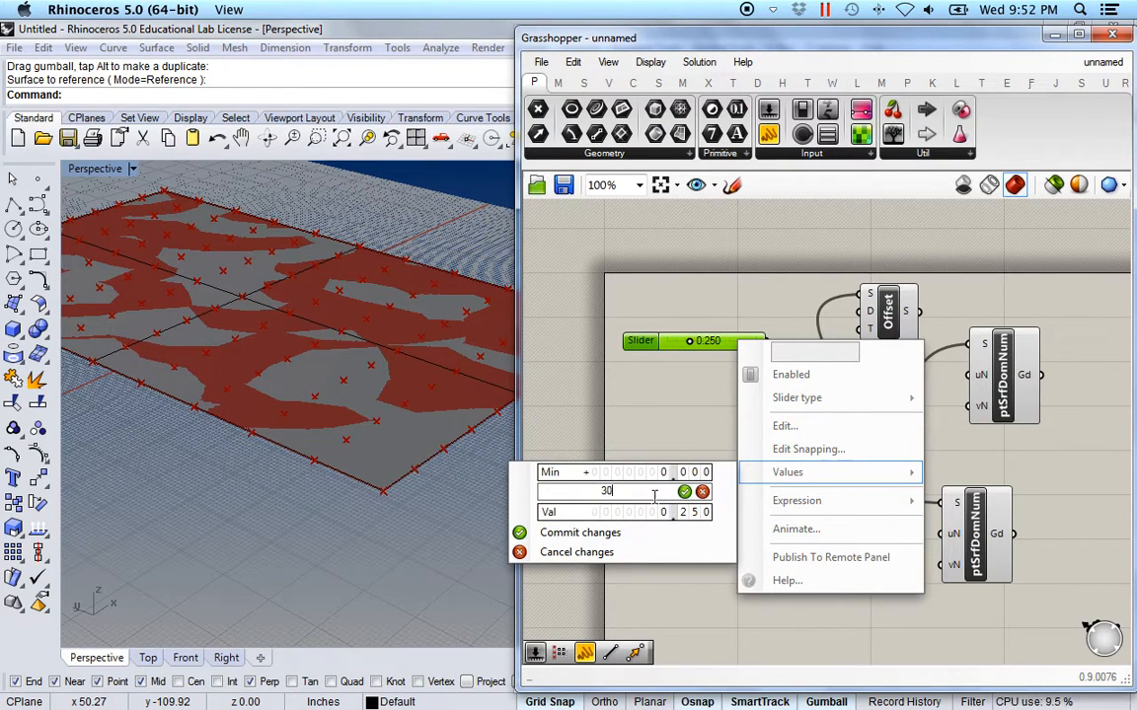
pyautogui.click(684, 492)
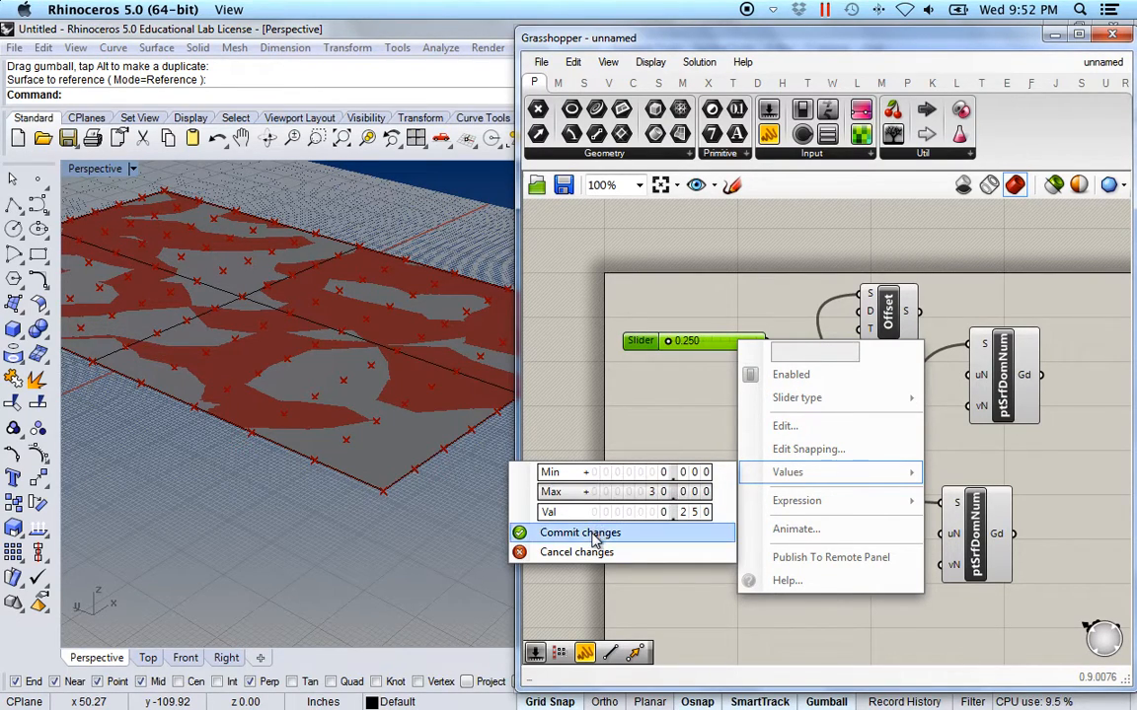
pyautogui.click(596, 538)
# Connect the slider to the Offset component's distance input and set the distance to 22.450.
pyautogui.moveTo(768, 341); pyautogui.dragTo(860, 312)
pyautogui.moveTo(738, 342); pyautogui.dragTo(696, 347)
pyautogui.moveTo(340, 445); pyautogui.dragTo(324, 357, button='right')
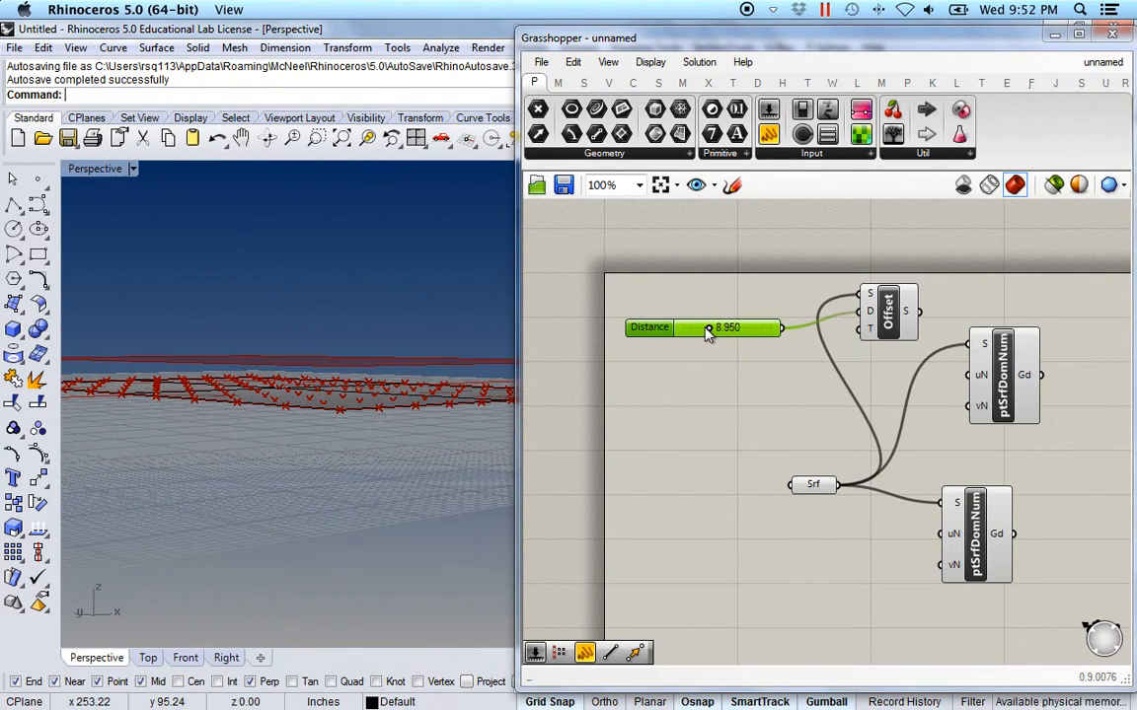
pyautogui.moveTo(709, 331); pyautogui.dragTo(748, 338)
# Feed the offset surface into the upper Surface Domain Number component and reduce the offset distance to 16.750.
pyautogui.moveTo(769, 396); pyautogui.dragTo(616, 384, button='right')
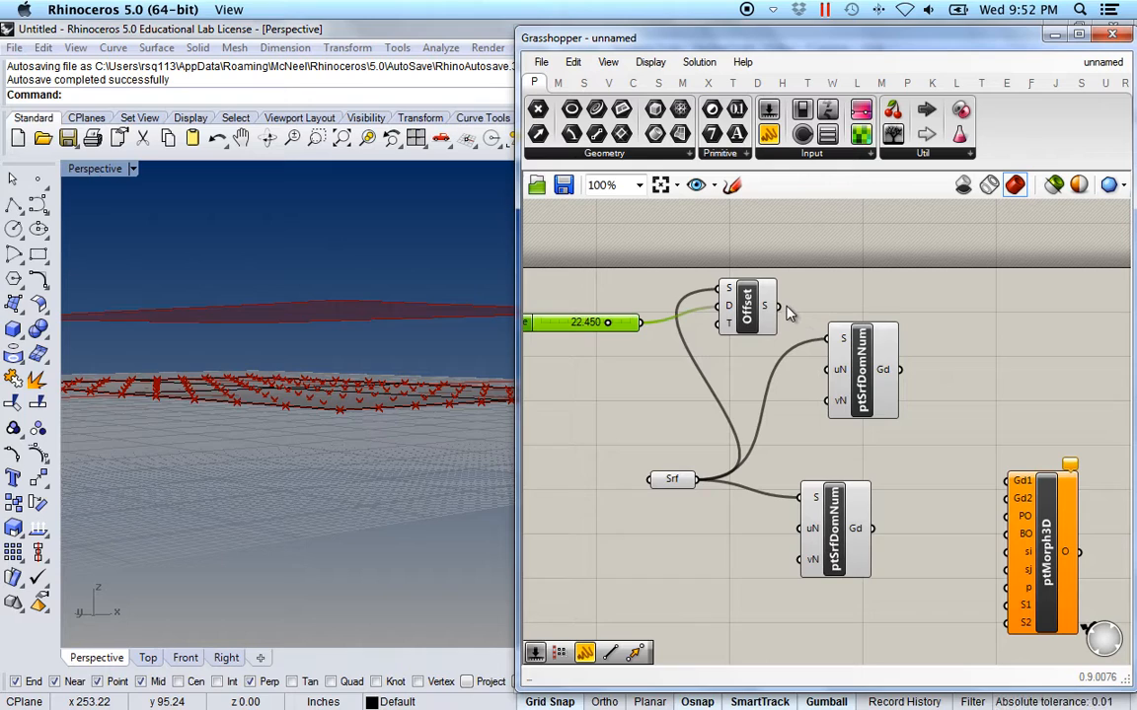
pyautogui.moveTo(777, 307); pyautogui.dragTo(832, 339)
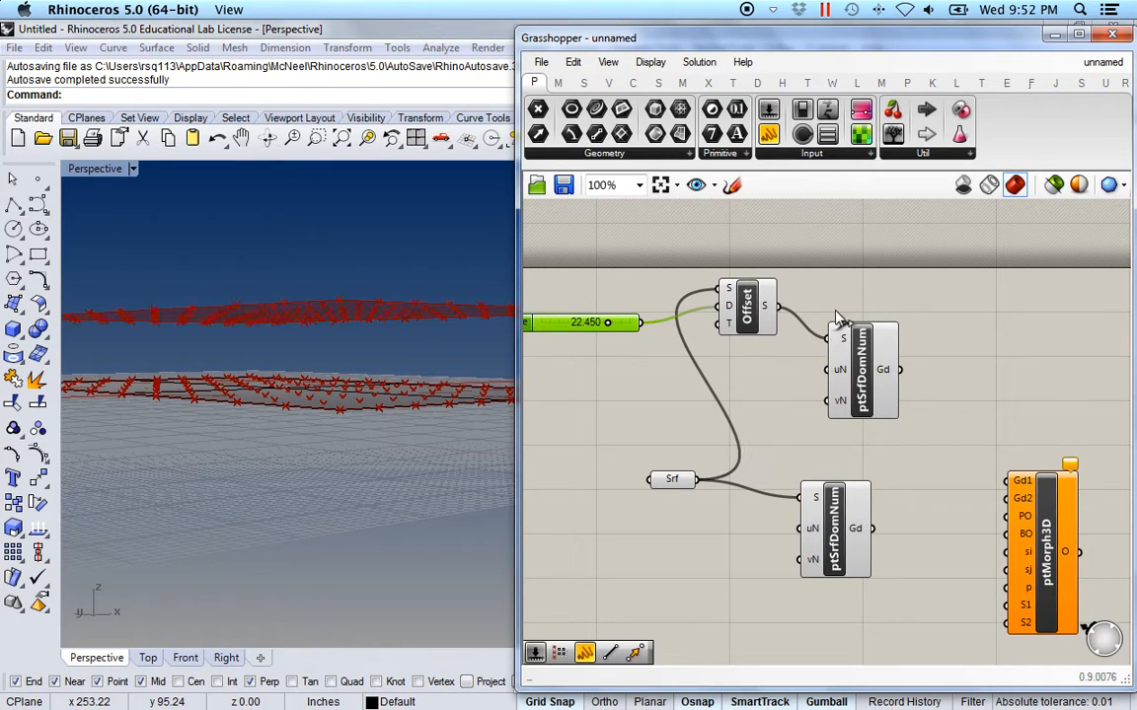
pyautogui.moveTo(373, 427); pyautogui.dragTo(348, 408, button='right')
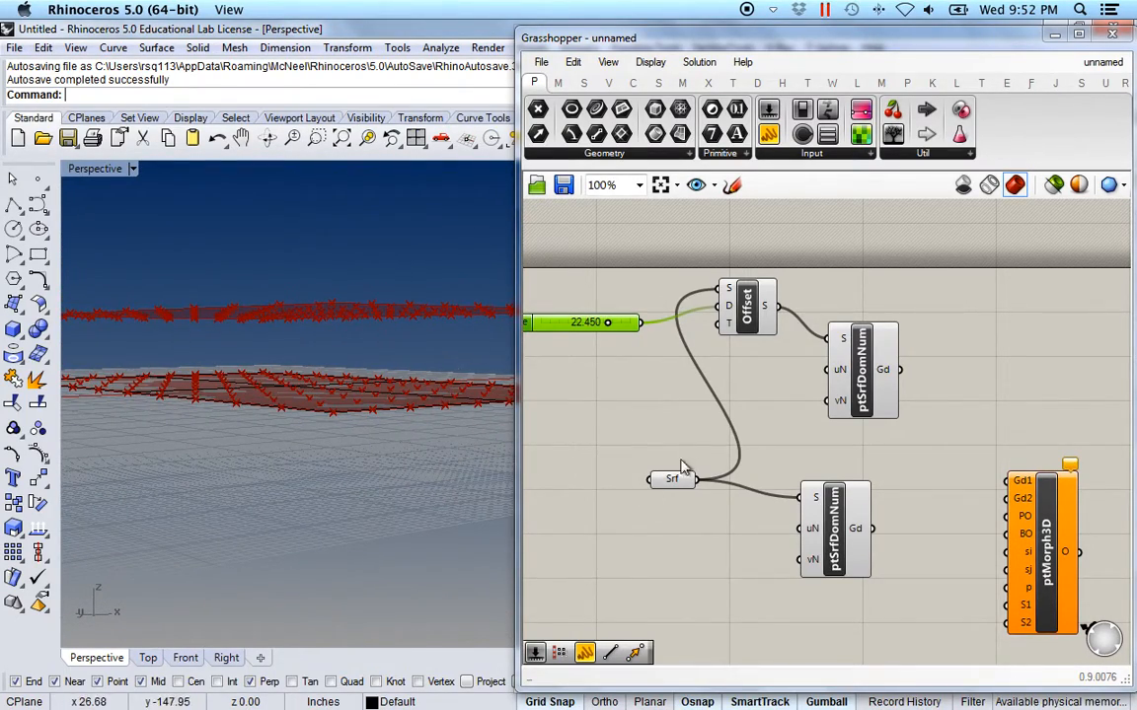
pyautogui.moveTo(610, 327); pyautogui.dragTo(590, 326)
# Rearrange the two Surface Domain Number components and the Morph 3D component to leave room for their connections.
pyautogui.click(878, 393)
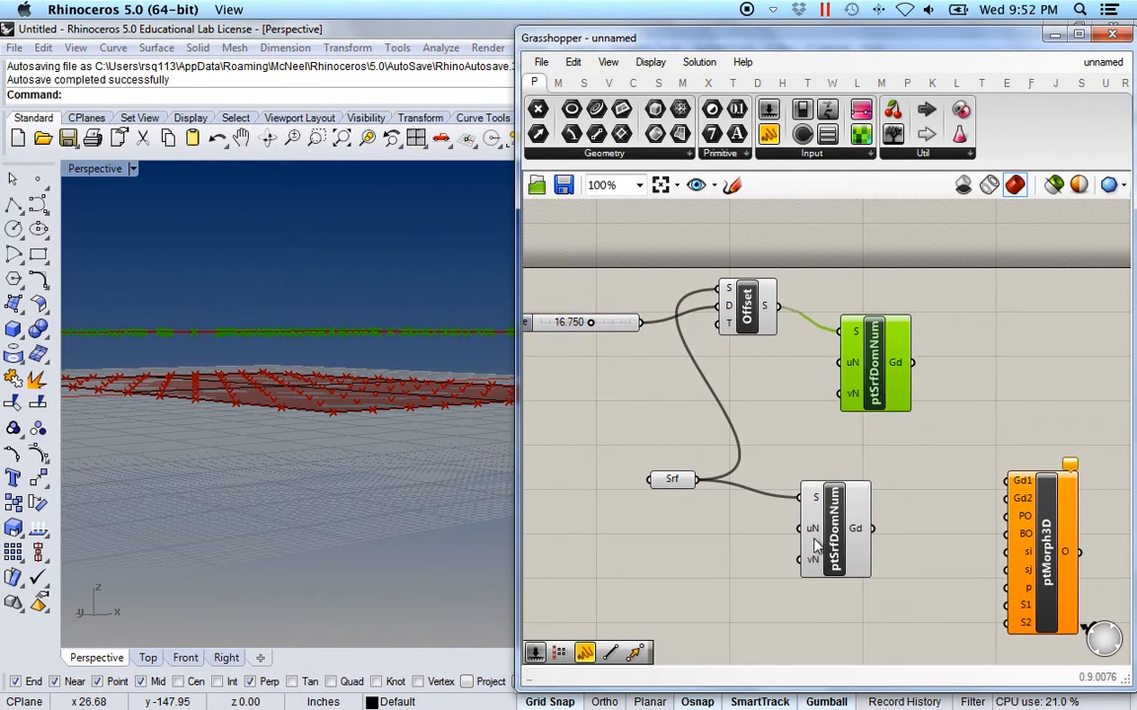
pyautogui.moveTo(813, 541); pyautogui.dragTo(858, 542)
pyautogui.click(946, 423)
pyautogui.moveTo(1004, 536); pyautogui.dragTo(870, 506, button='right')
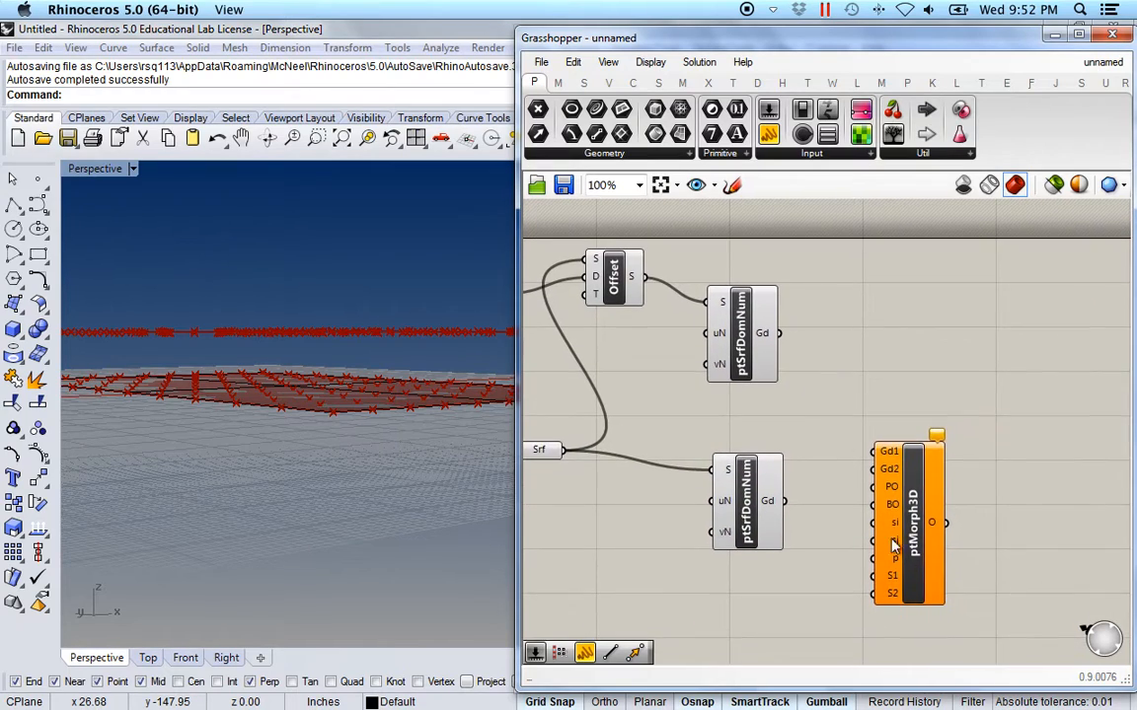
pyautogui.moveTo(920, 550); pyautogui.dragTo(972, 471)
# Connect the upper grid to Morph 3D's Gd1 and the lower grid to Gd2, moving the lower grid component closer.
pyautogui.moveTo(779, 334); pyautogui.dragTo(927, 372)
pyautogui.moveTo(786, 501); pyautogui.dragTo(928, 391)
pyautogui.moveTo(750, 521); pyautogui.dragTo(750, 483)
# In Rhino, model a solid vertical tube about 18 inches tall on the ground plane in front of the gridded surface.
pyautogui.moveTo(357, 412); pyautogui.dragTo(348, 475, button='right')
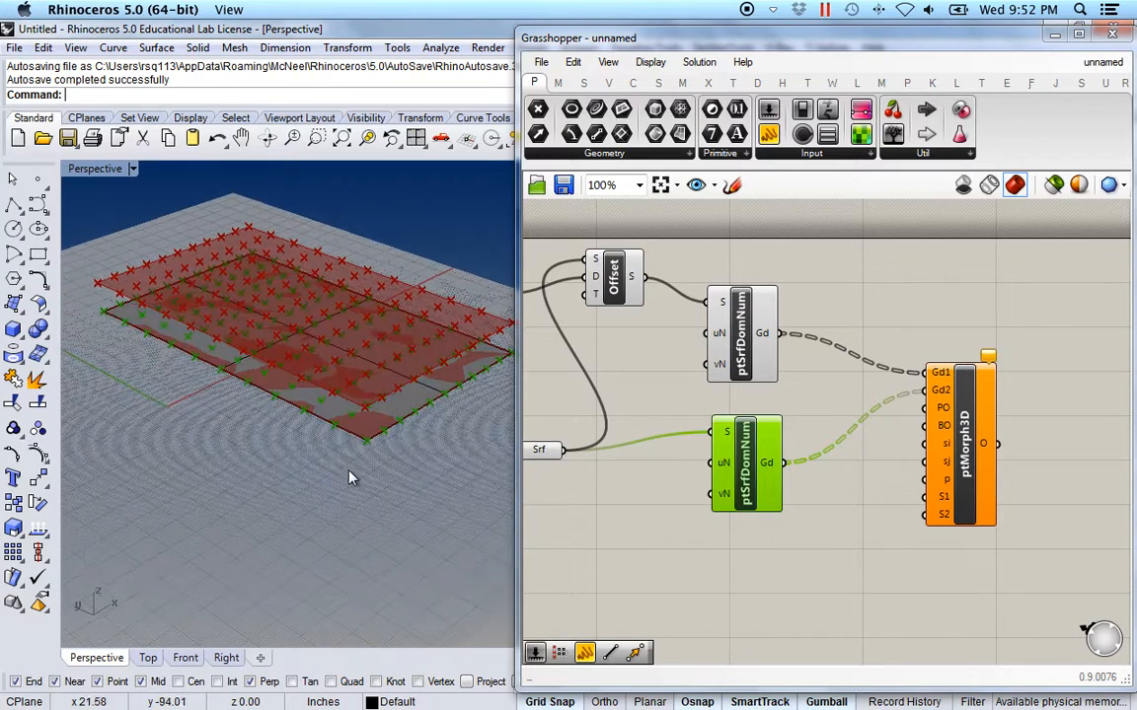
pyautogui.moveTo(286, 528); pyautogui.dragTo(305, 491, button='right')
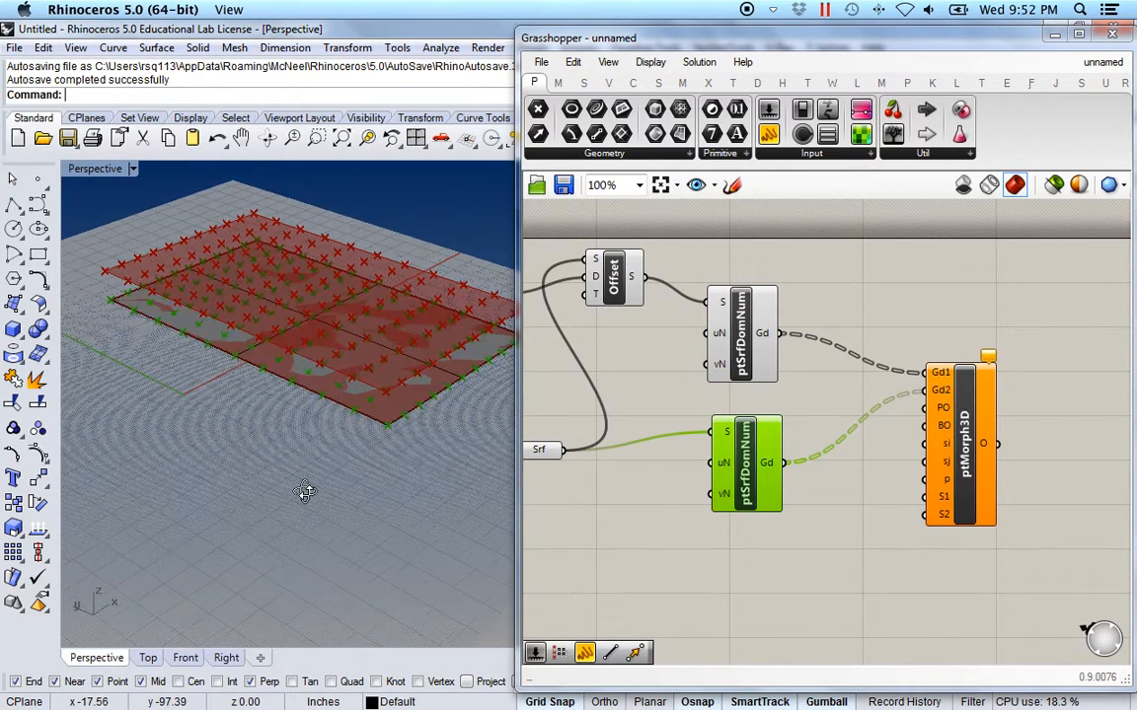
pyautogui.click(13, 328)
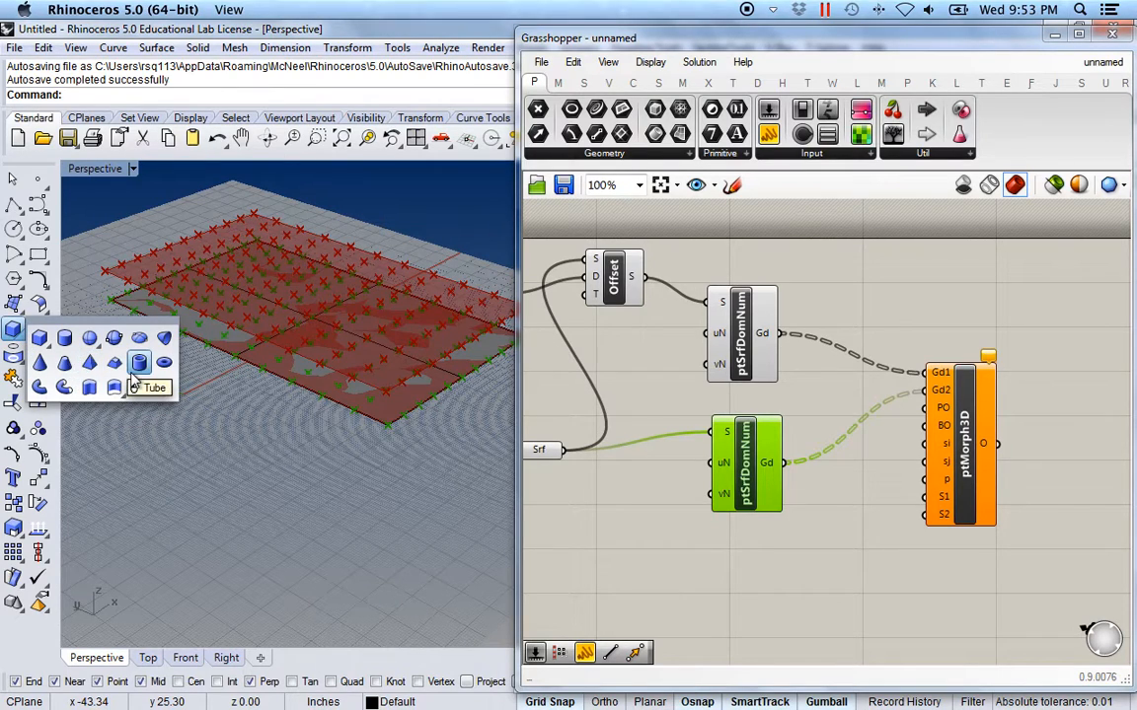
pyautogui.click(139, 364)
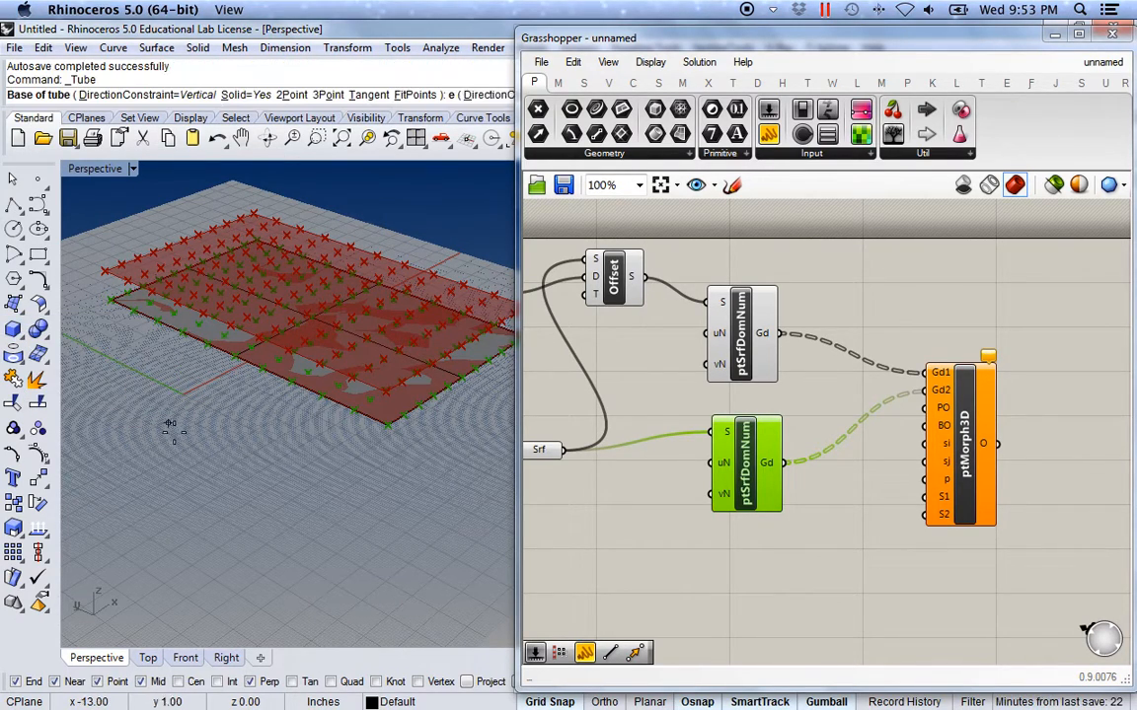
pyautogui.click(175, 481)
pyautogui.click(198, 497)
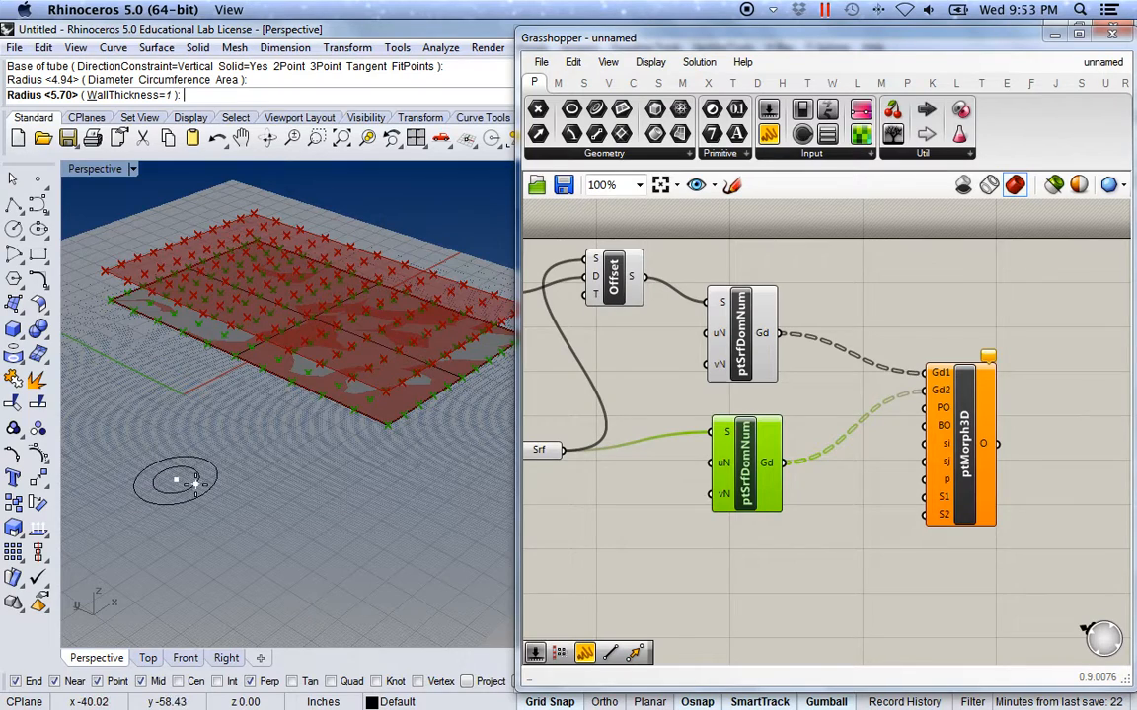
pyautogui.click(198, 478)
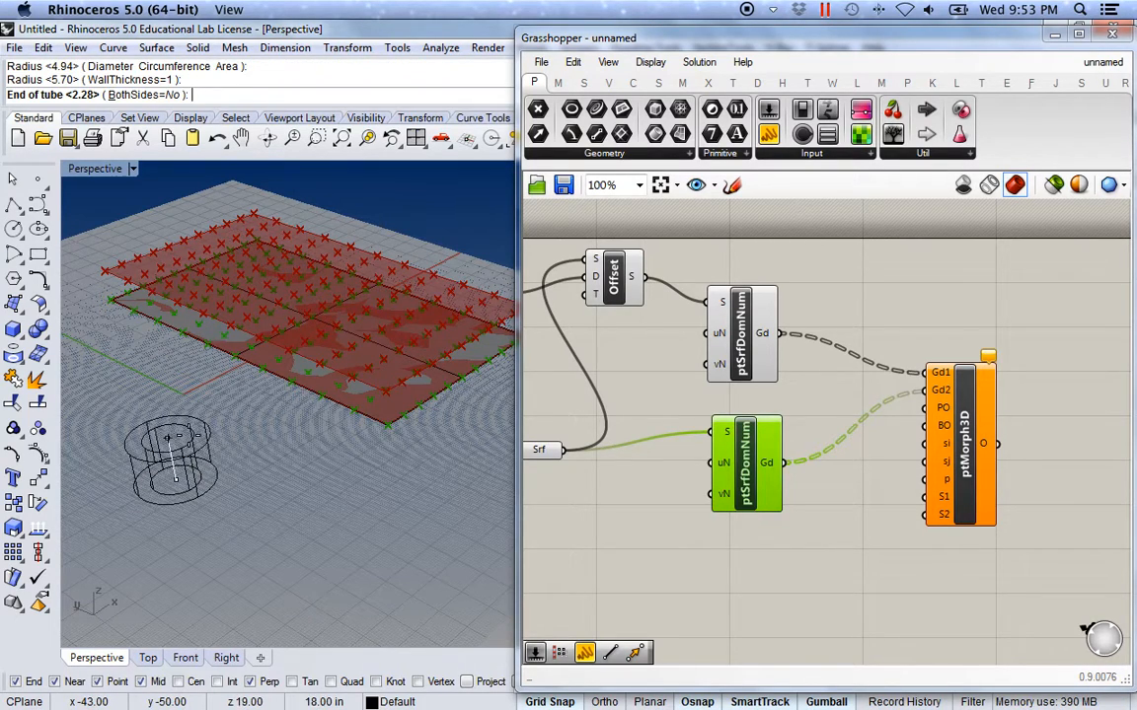
pyautogui.click(216, 392)
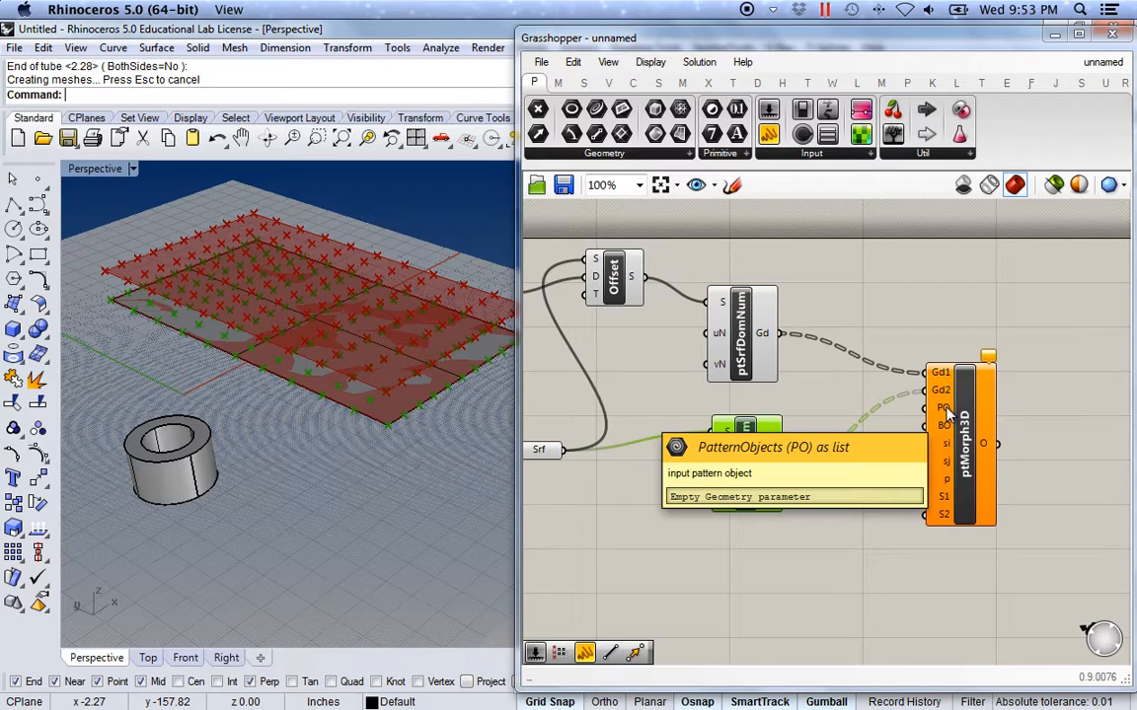
# Place a Geometry parameter near the Morph 3D component and reference the Rhino tube in it.
pyautogui.click(624, 153)
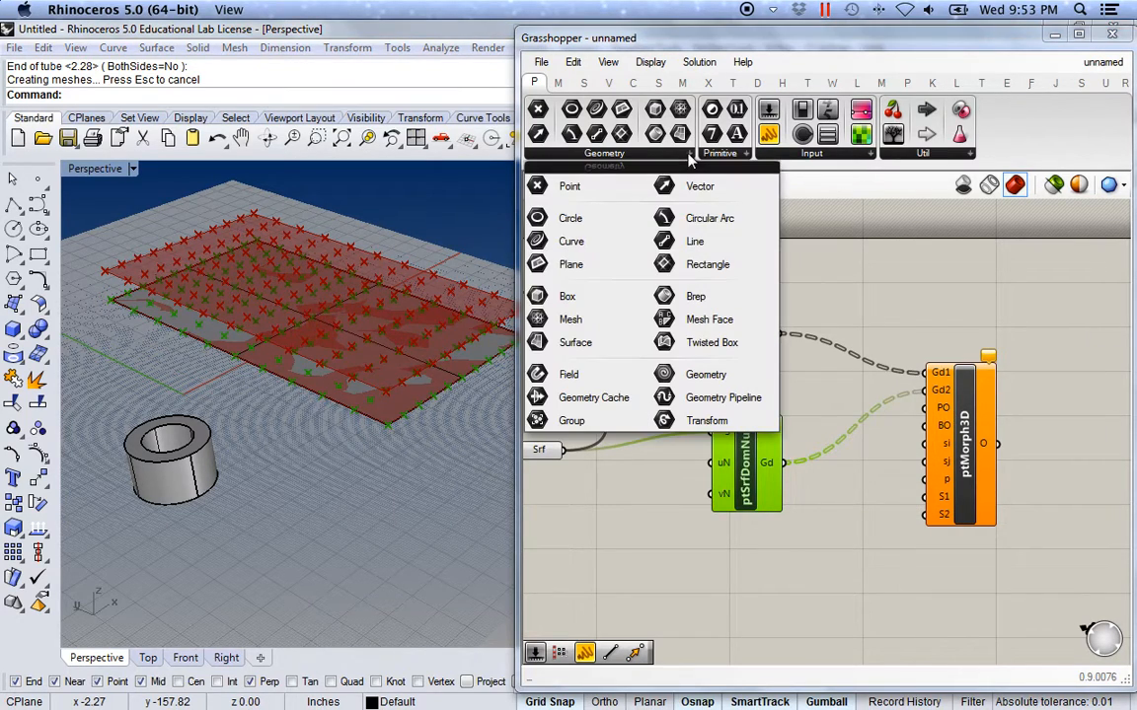
pyautogui.click(667, 377)
pyautogui.click(837, 506)
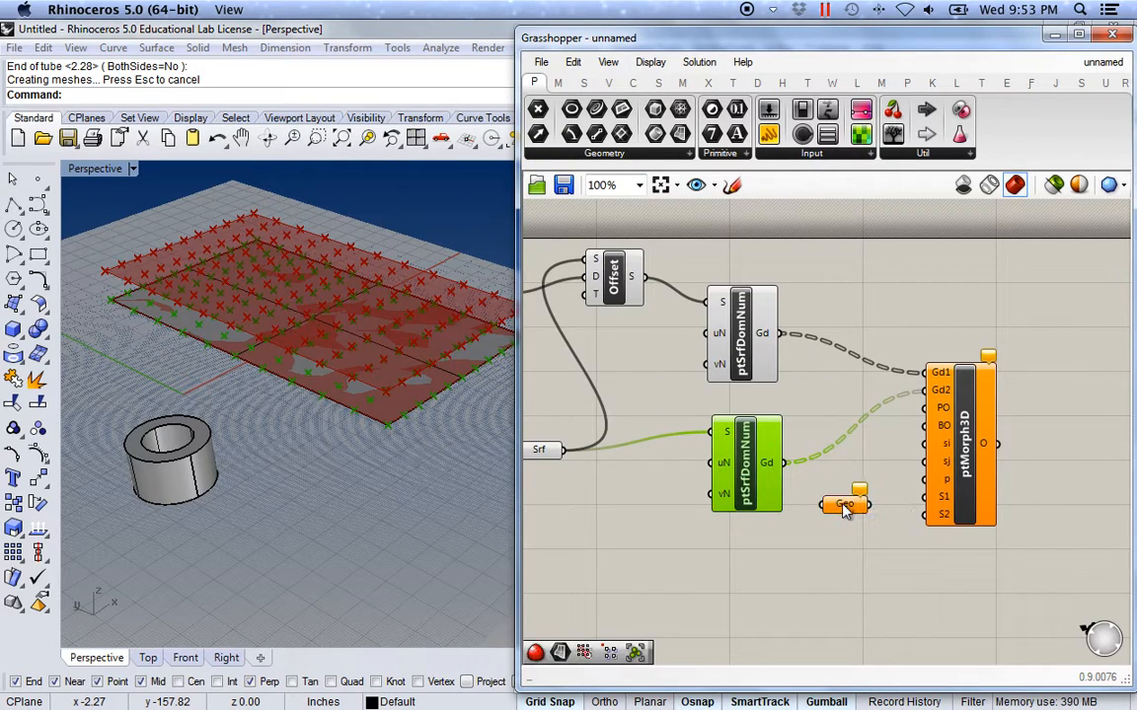
pyautogui.rightClick(846, 506)
pyautogui.click(860, 550)
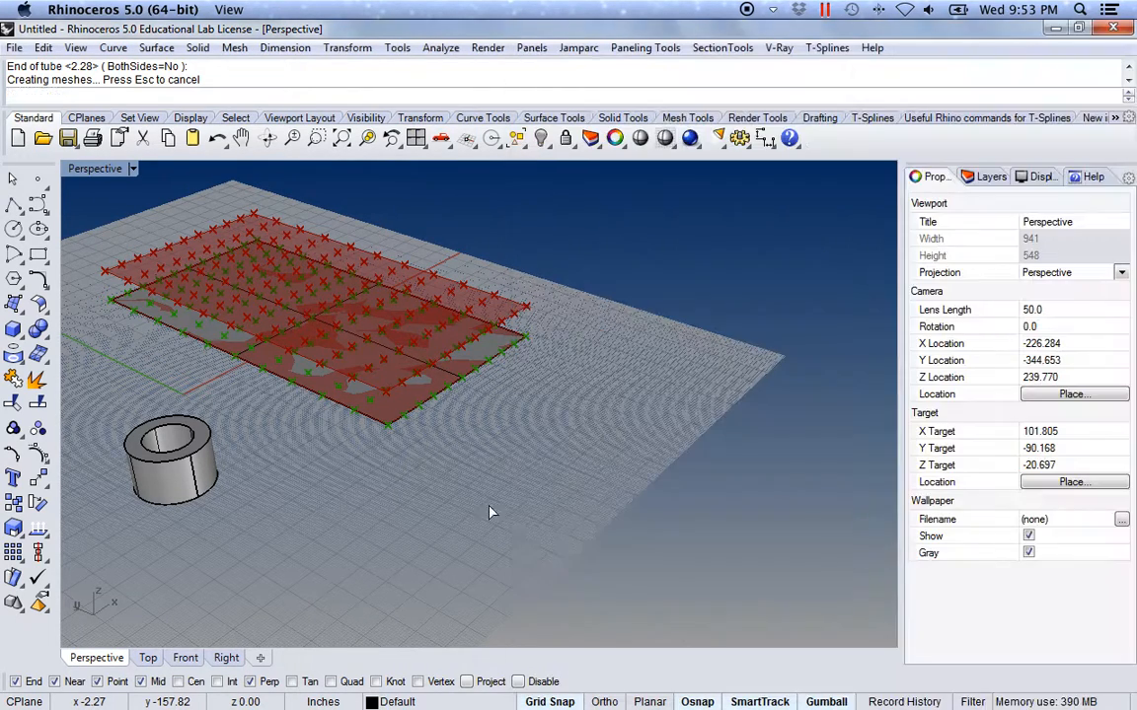
pyautogui.click(190, 474)
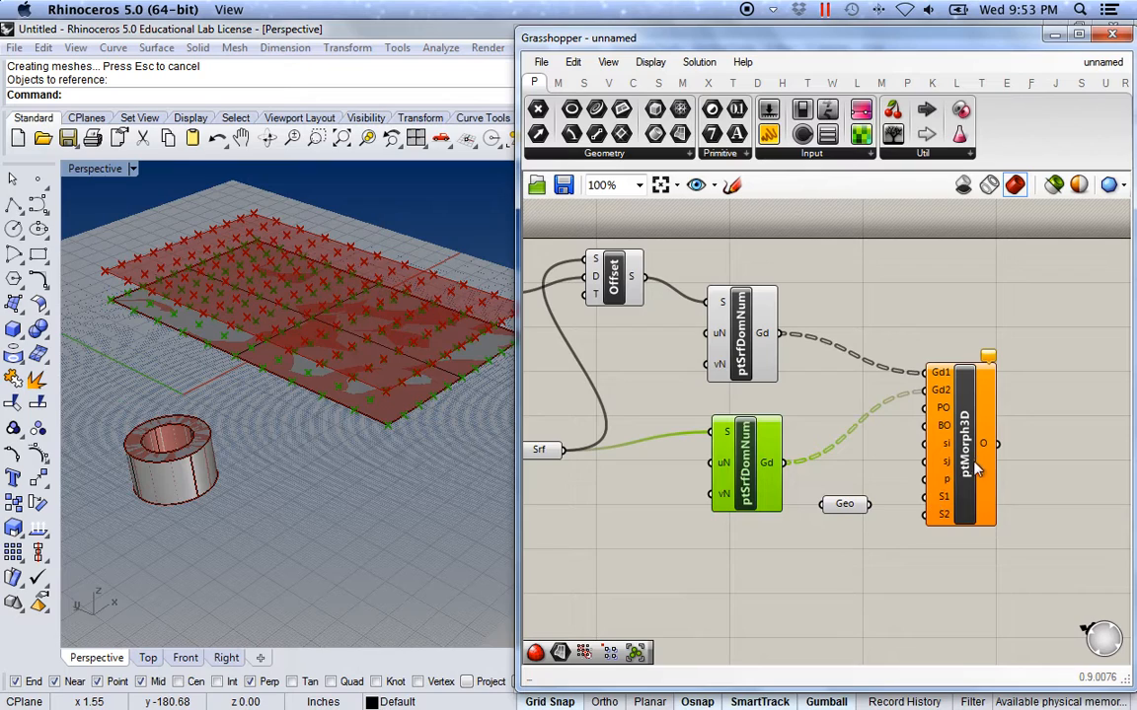
# Connect the Geometry parameter to Morph 3D's PatternObjects input, spacing out both components.
pyautogui.moveTo(977, 469); pyautogui.dragTo(1040, 469)
pyautogui.moveTo(872, 504); pyautogui.dragTo(988, 407)
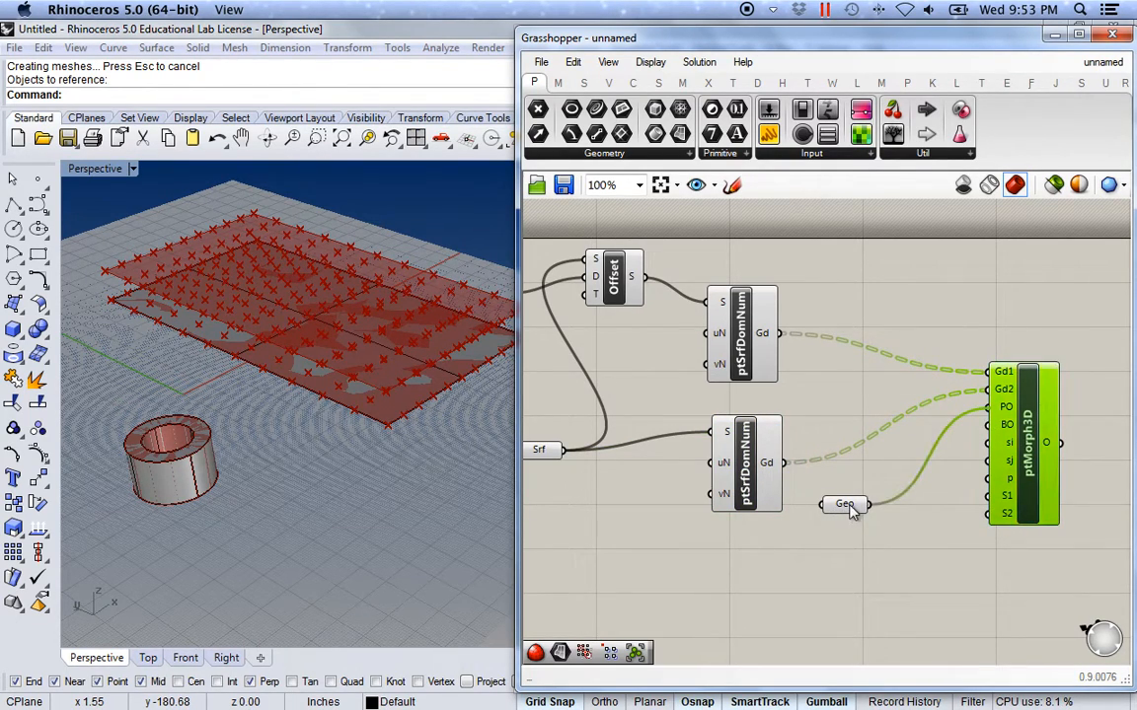
pyautogui.moveTo(851, 511); pyautogui.dragTo(880, 493)
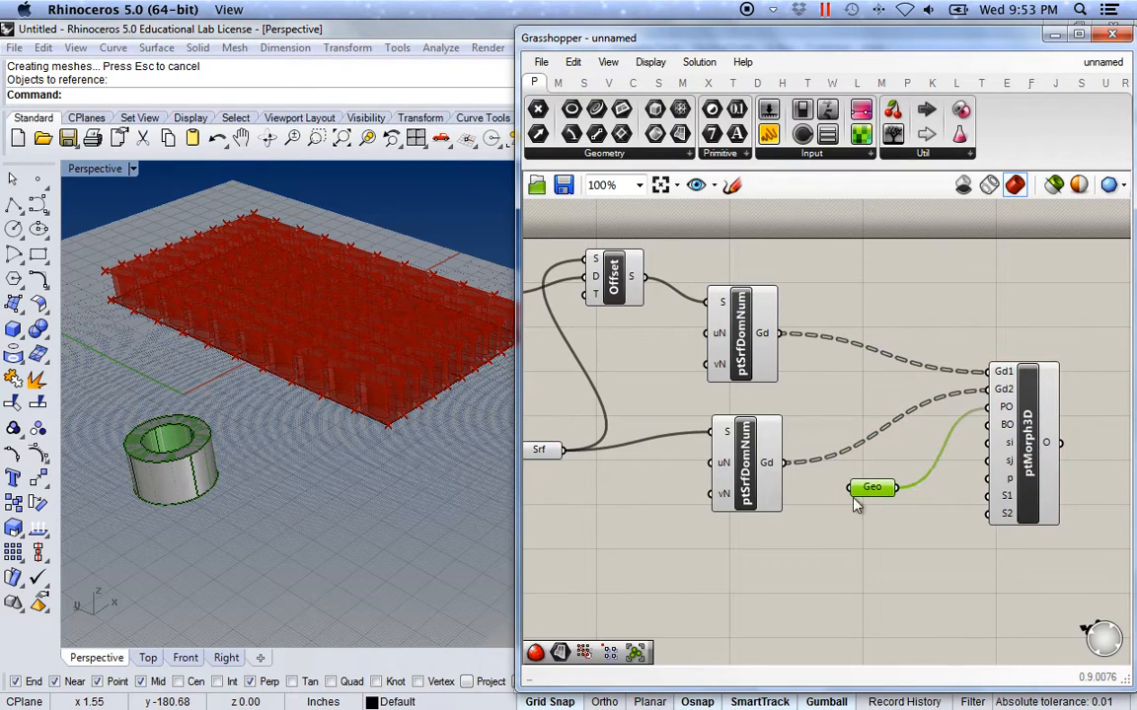
pyautogui.click(842, 592)
# Examine the tubes morphed between the two grids in the Rhino viewport from several angles and distances.
pyautogui.moveTo(394, 456); pyautogui.dragTo(390, 405, button='right')
pyautogui.doubleClick(653, 35)
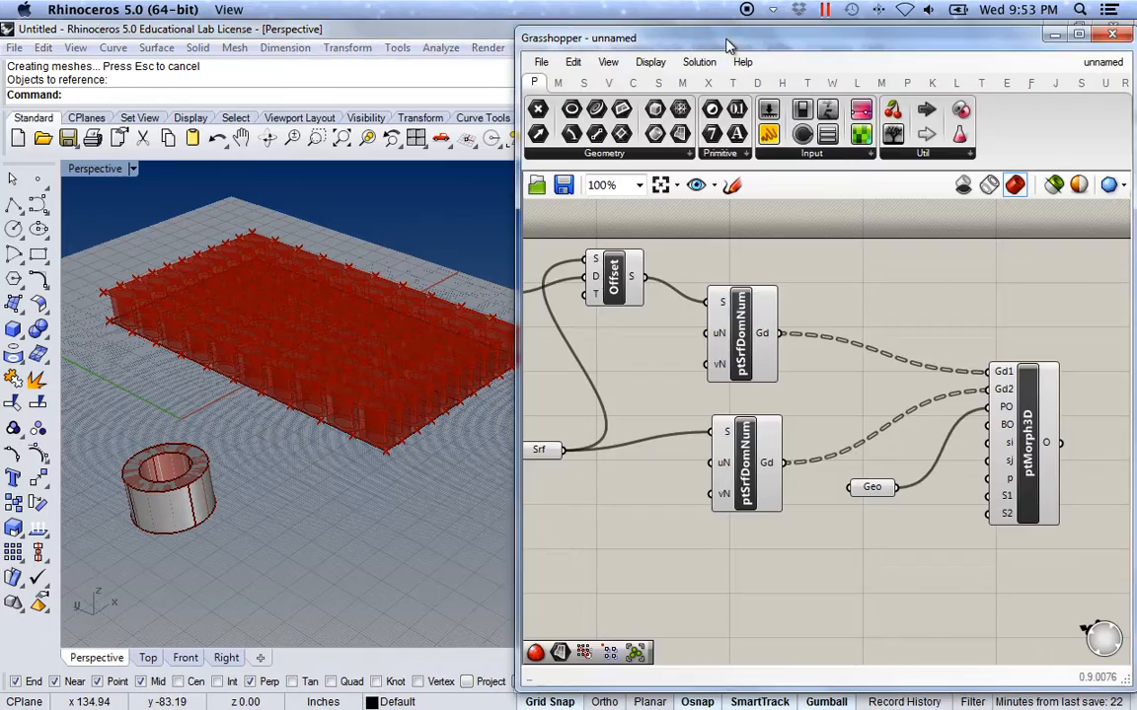
pyautogui.keyDown('shift'); pyautogui.moveTo(458, 367); pyautogui.dragTo(529, 374, button='right'); pyautogui.keyUp('shift')
pyautogui.moveTo(529, 374); pyautogui.dragTo(479, 444, button='right')
pyautogui.scroll(-10, 338, 422)
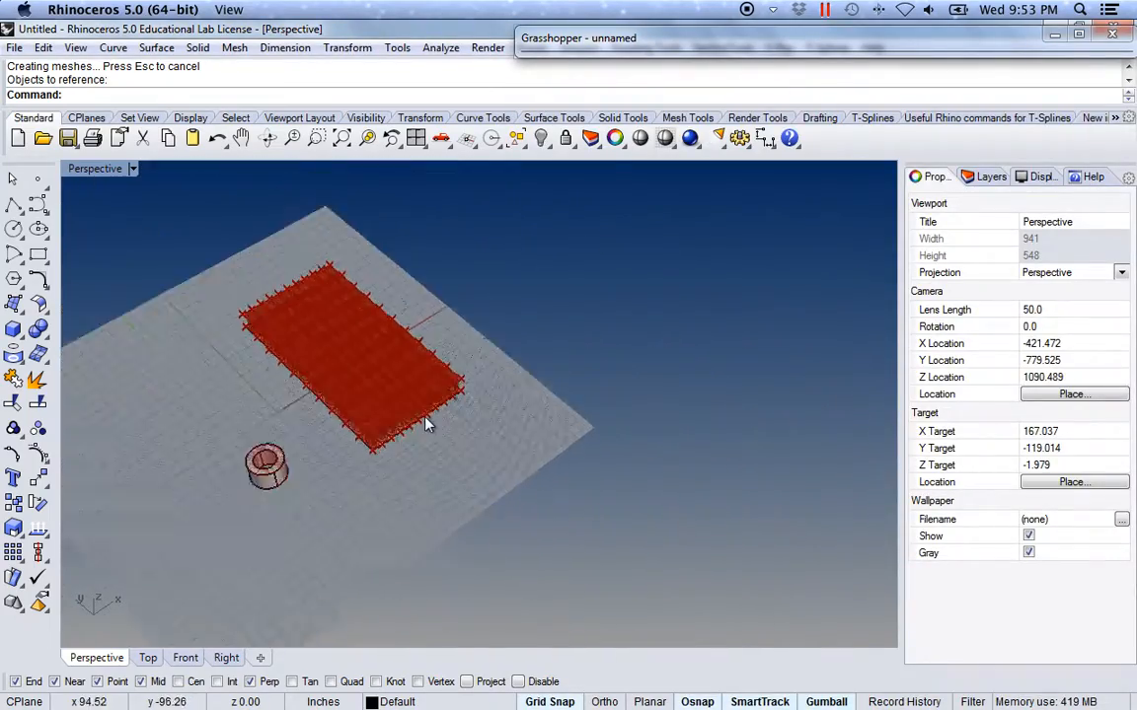
pyautogui.scroll(8, 424, 420)
pyautogui.scroll(3, 347, 414)
pyautogui.moveTo(348, 414); pyautogui.dragTo(412, 463, button='right')
pyautogui.scroll(-8, 488, 492)
pyautogui.moveTo(385, 420); pyautogui.dragTo(355, 412, button='right')
pyautogui.scroll(2, 417, 448)
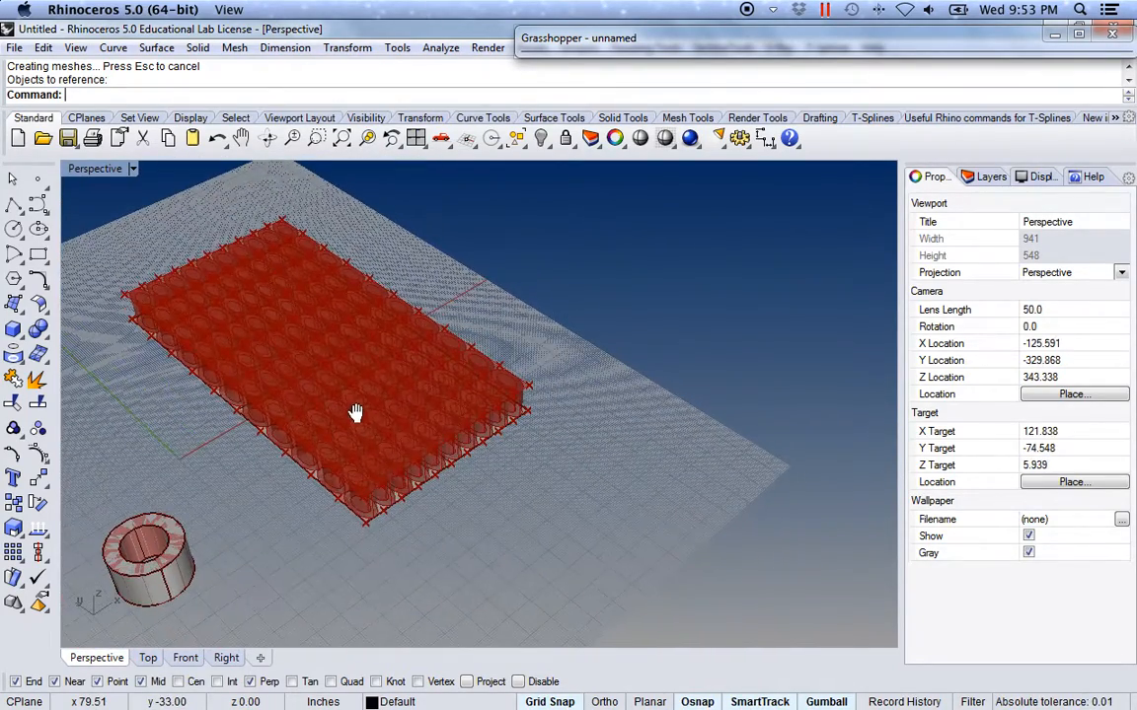
pyautogui.doubleClick(730, 47)
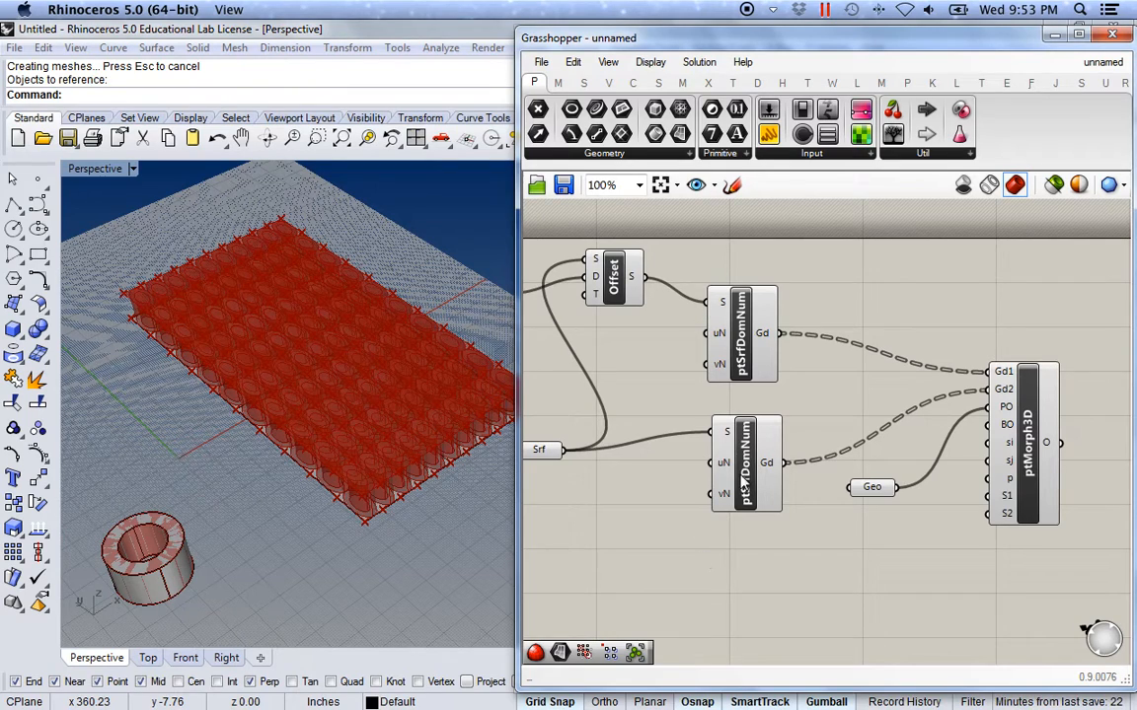
# Move the Surface parameter farther from the grid components to free up canvas space beneath it.
pyautogui.moveTo(667, 521); pyautogui.dragTo(774, 523, button='right')
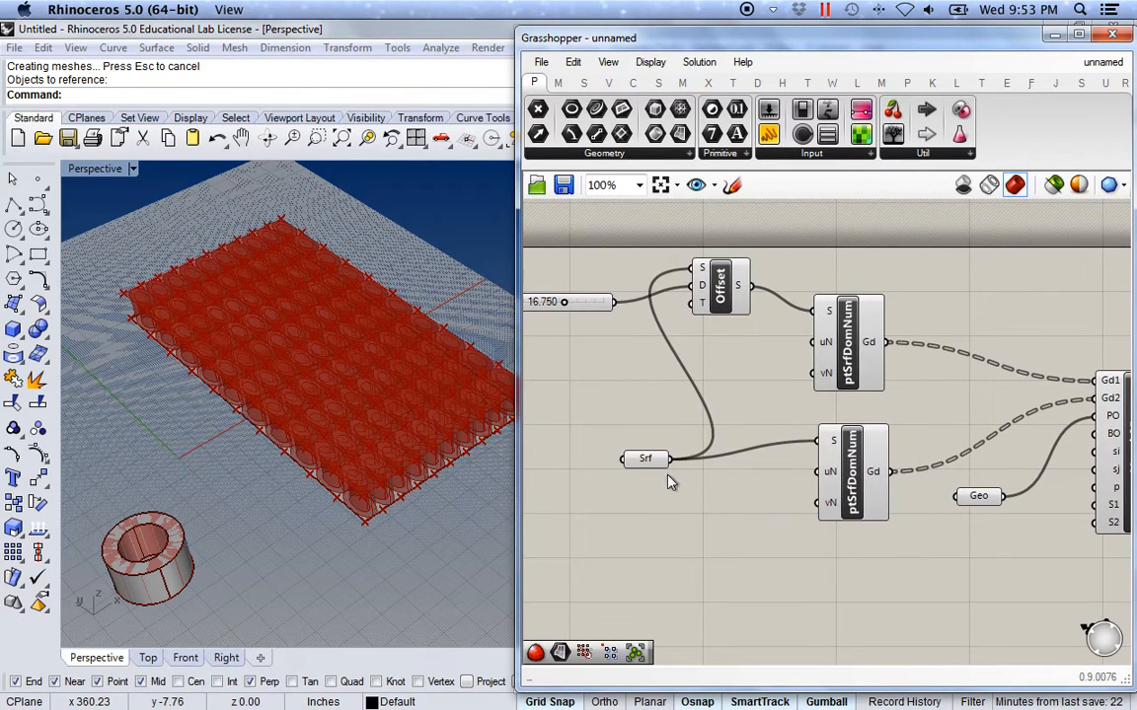
pyautogui.moveTo(646, 459); pyautogui.dragTo(605, 441)
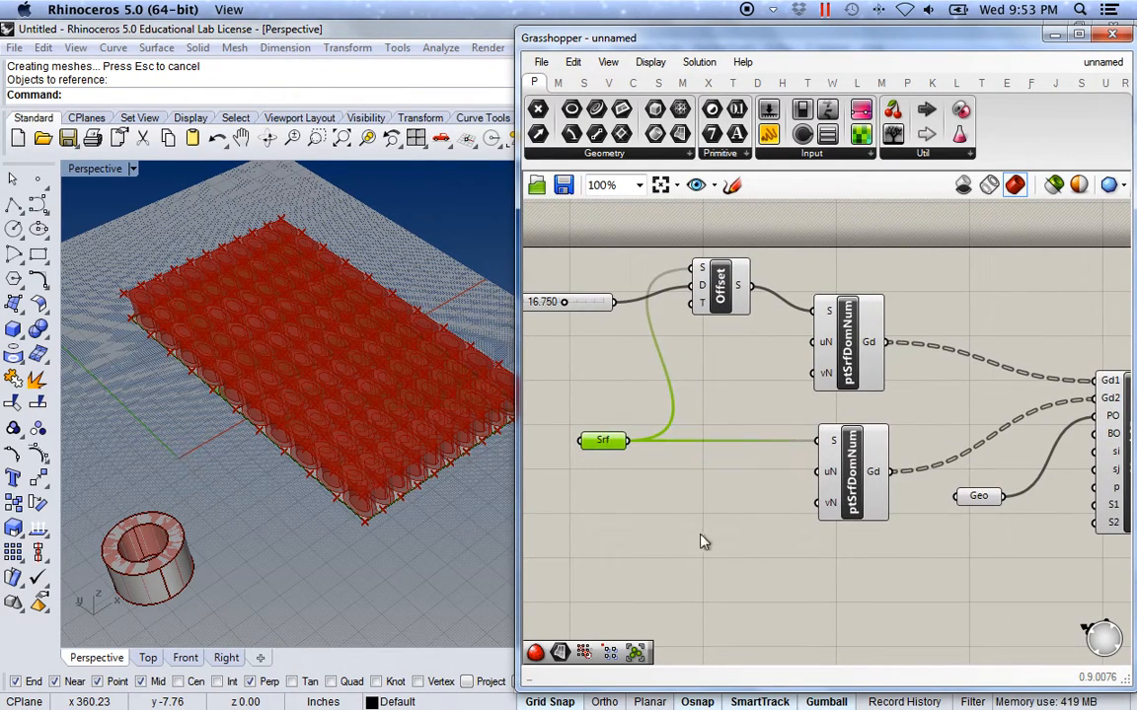
pyautogui.moveTo(701, 541); pyautogui.dragTo(680, 510, button='right')
pyautogui.click(733, 474)
pyautogui.moveTo(865, 538); pyautogui.dragTo(835, 530, button='right')
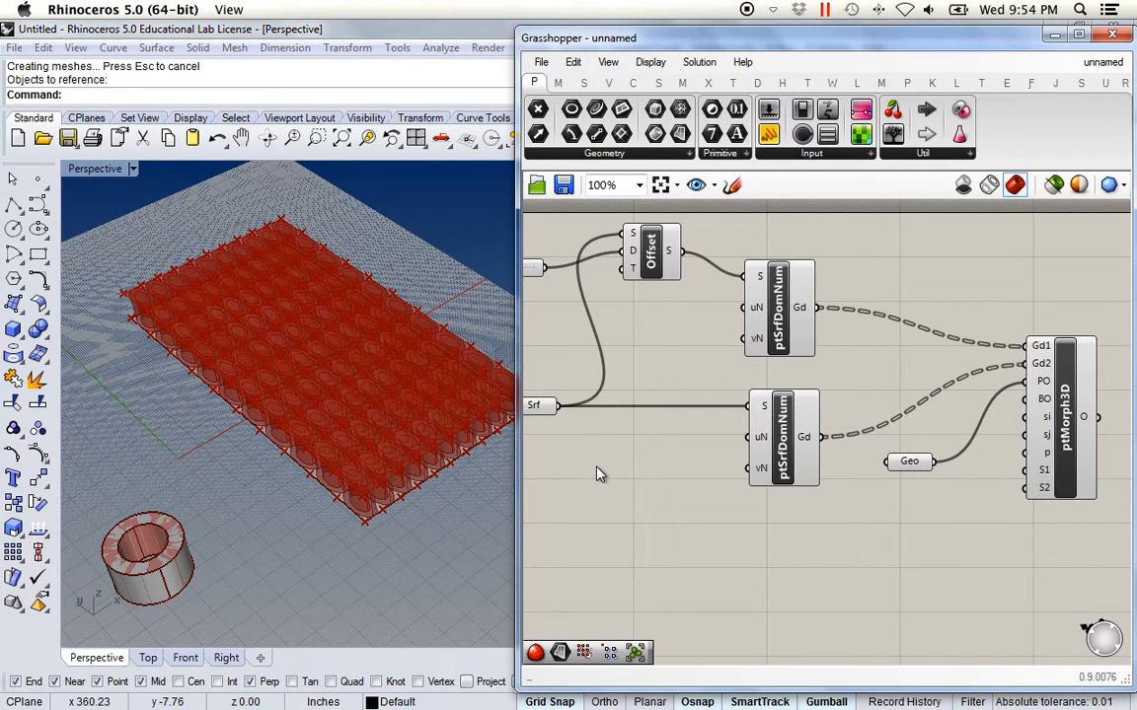
pyautogui.doubleClick(626, 492)
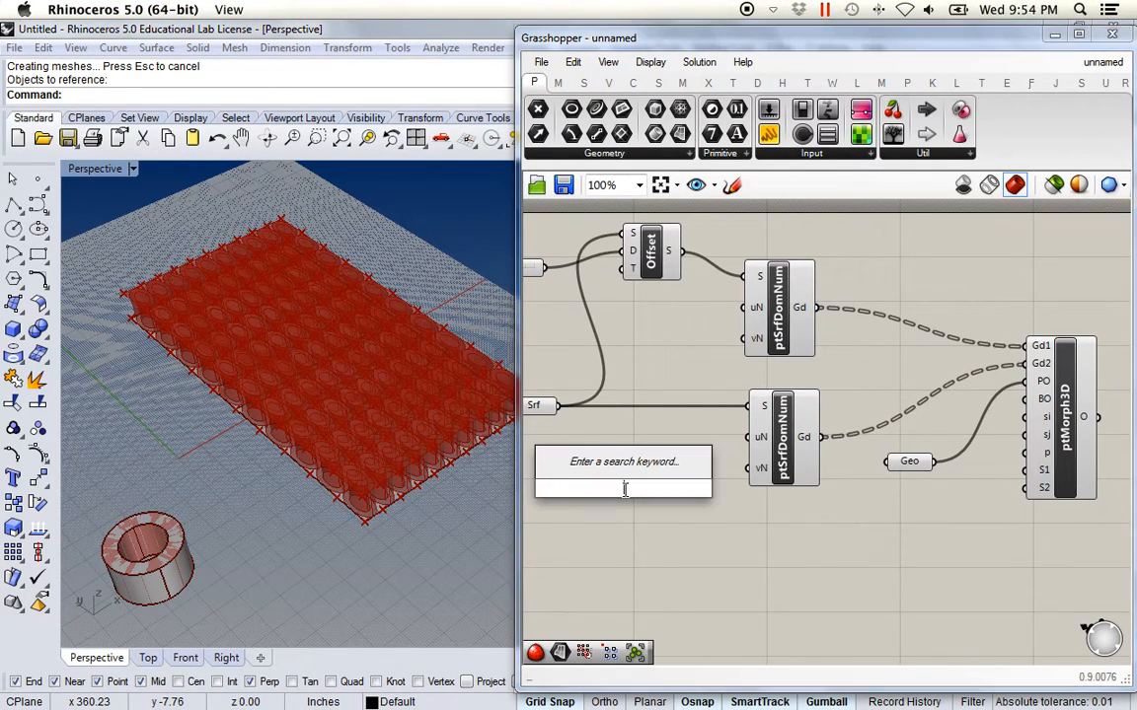
pyautogui.write('10')
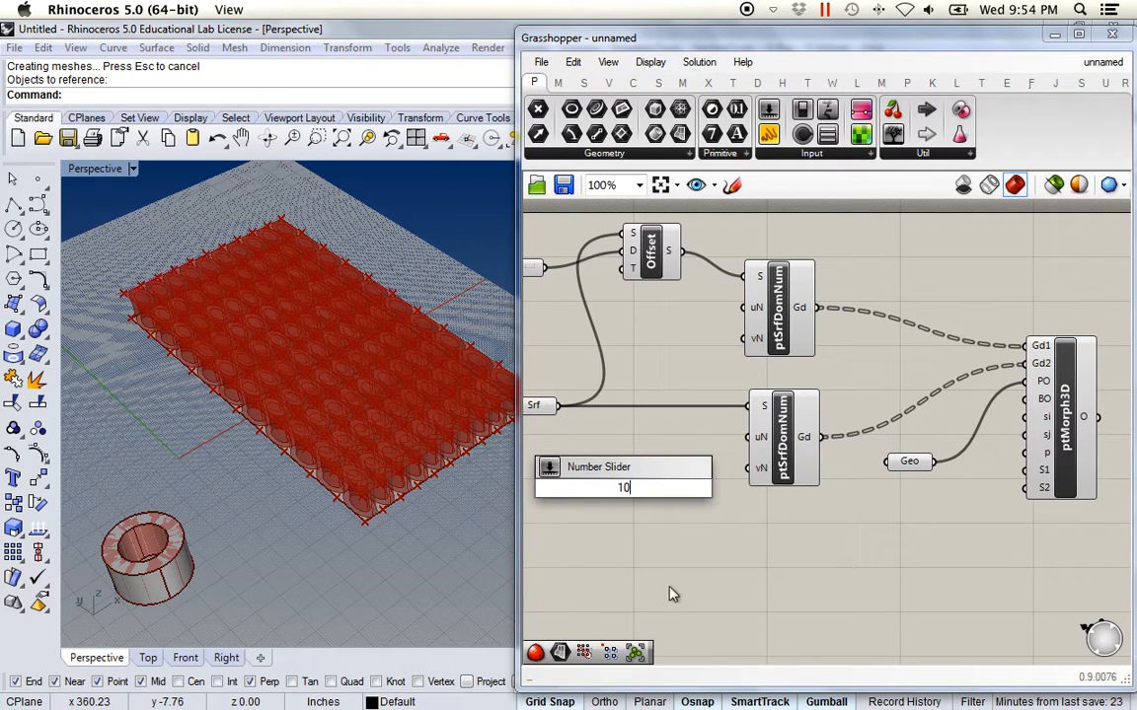
pyautogui.press('Escape')
# Add an integer number slider set to 10 below the Surface parameter and connect it to the uN inputs of both ptSrfDomNum components.
pyautogui.scroll(-3, 681, 518)
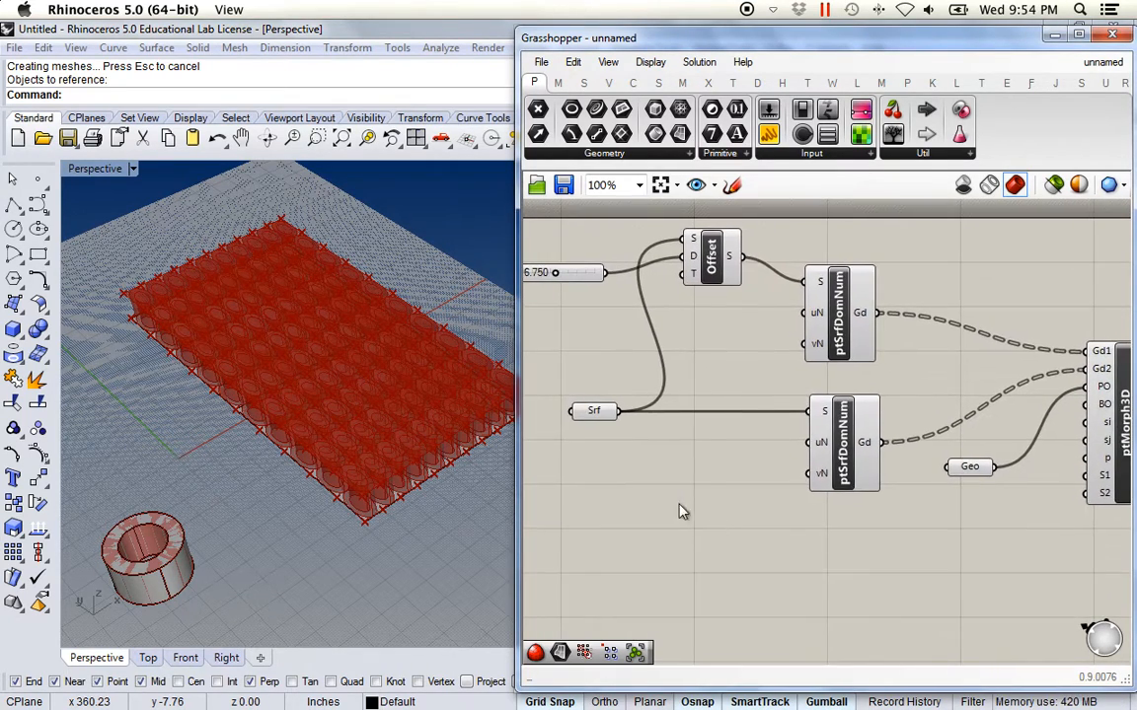
pyautogui.doubleClick(643, 493)
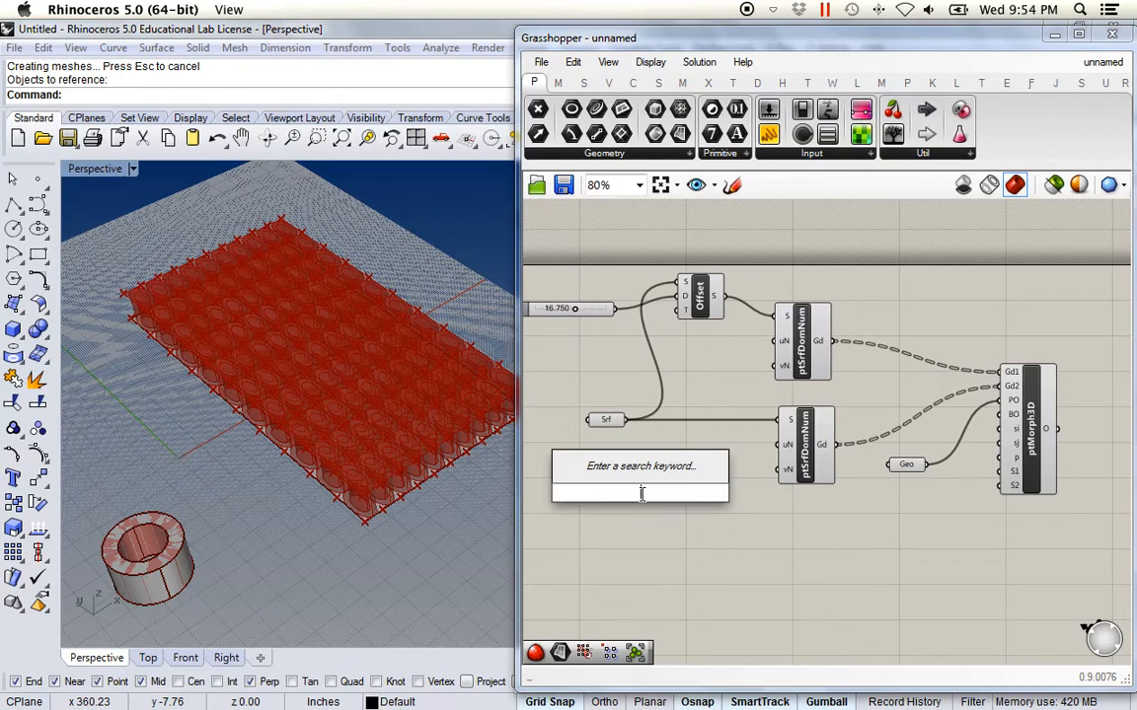
pyautogui.write('11')
pyautogui.press('Return')
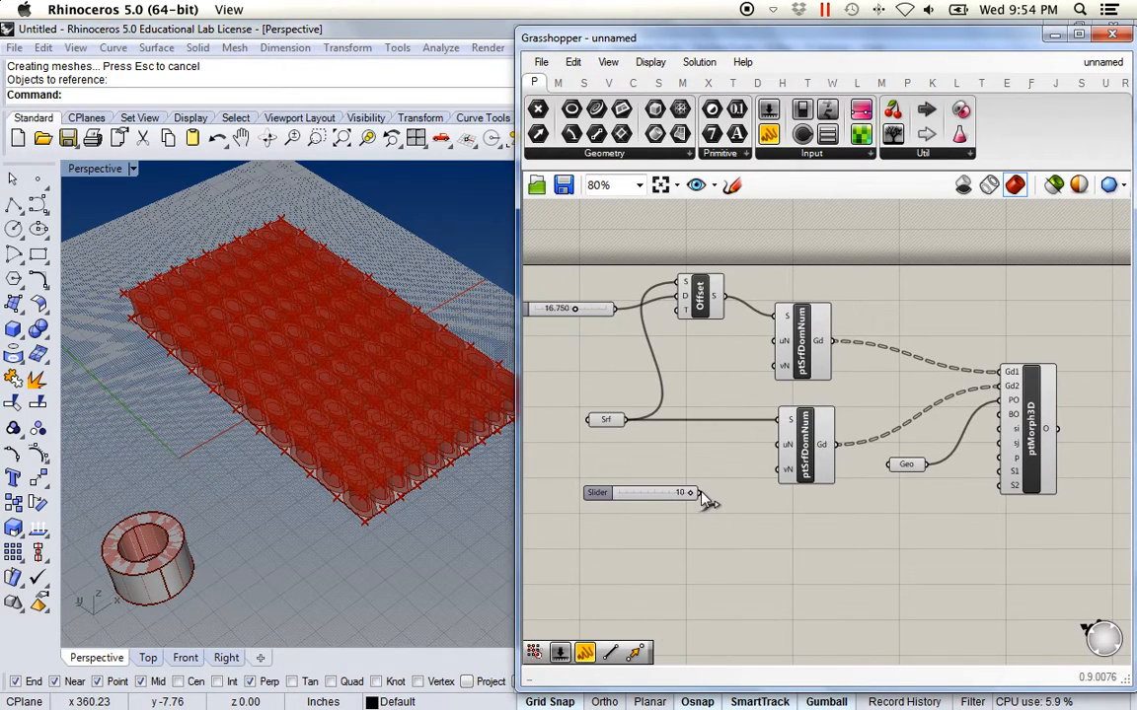
pyautogui.moveTo(699, 493); pyautogui.dragTo(776, 342)
pyautogui.moveTo(675, 499); pyautogui.dragTo(771, 467)
pyautogui.moveTo(643, 483); pyautogui.dragTo(624, 476)
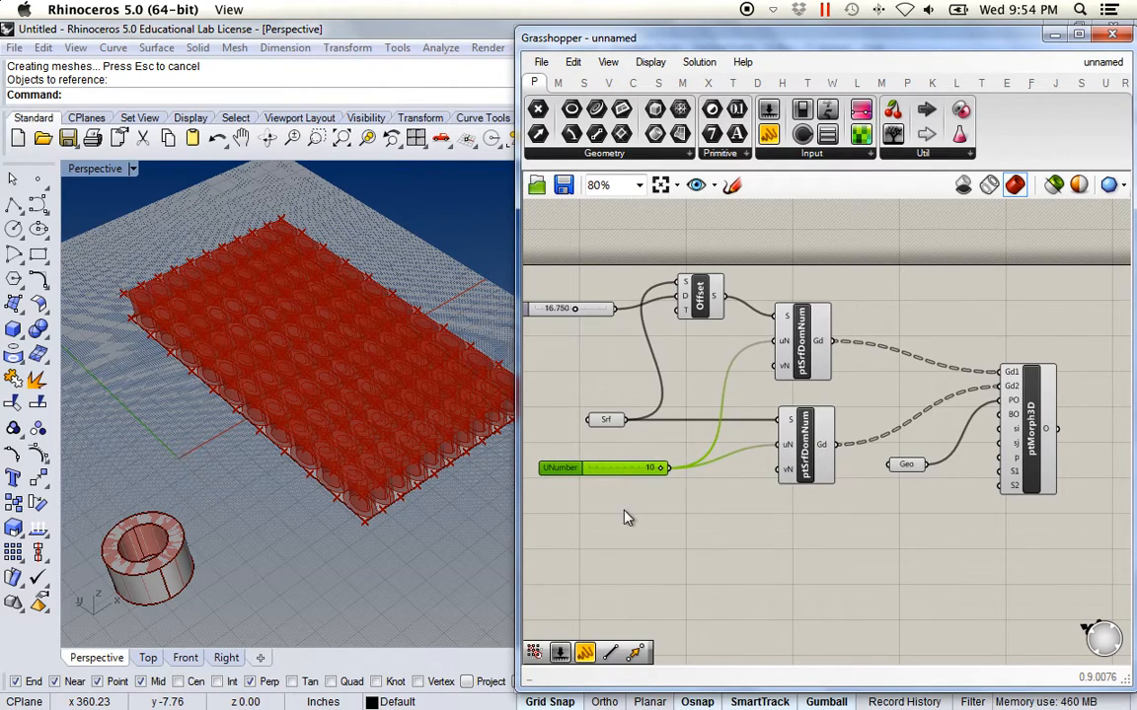
# Add a second slider set to 10 beneath the UNumber slider and connect it to the vN inputs of both ptSrfDomNum components.
pyautogui.hotkey('ctrl', 'z')
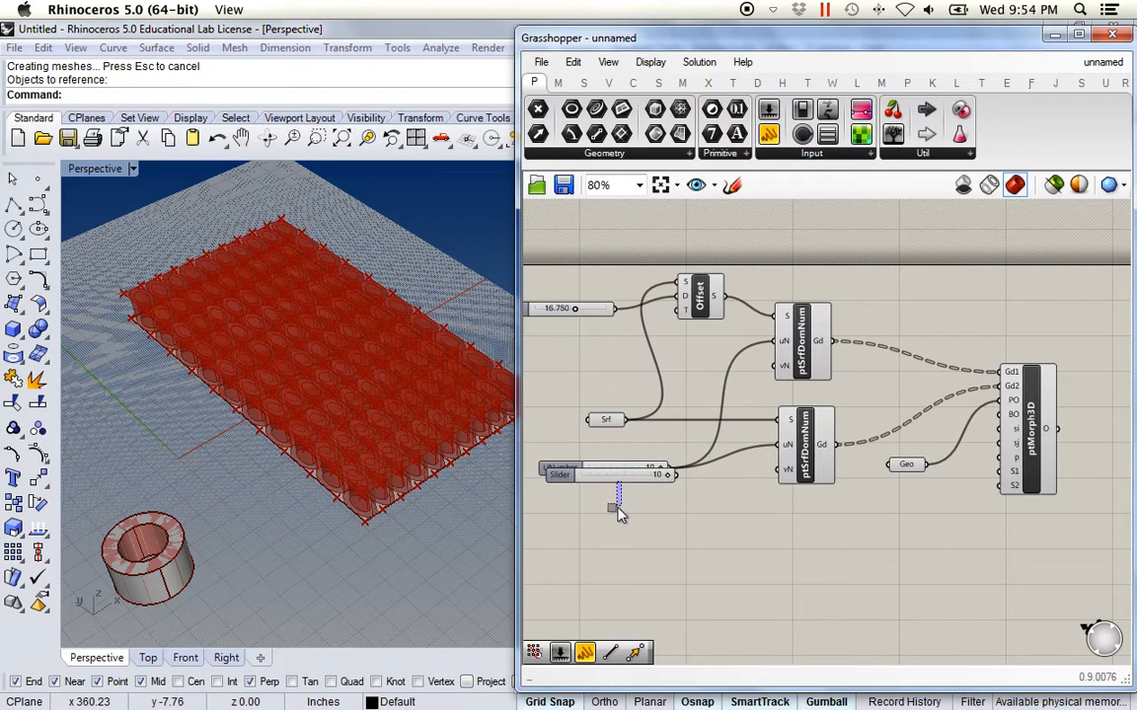
pyautogui.hotkey('ctrl', 'v')
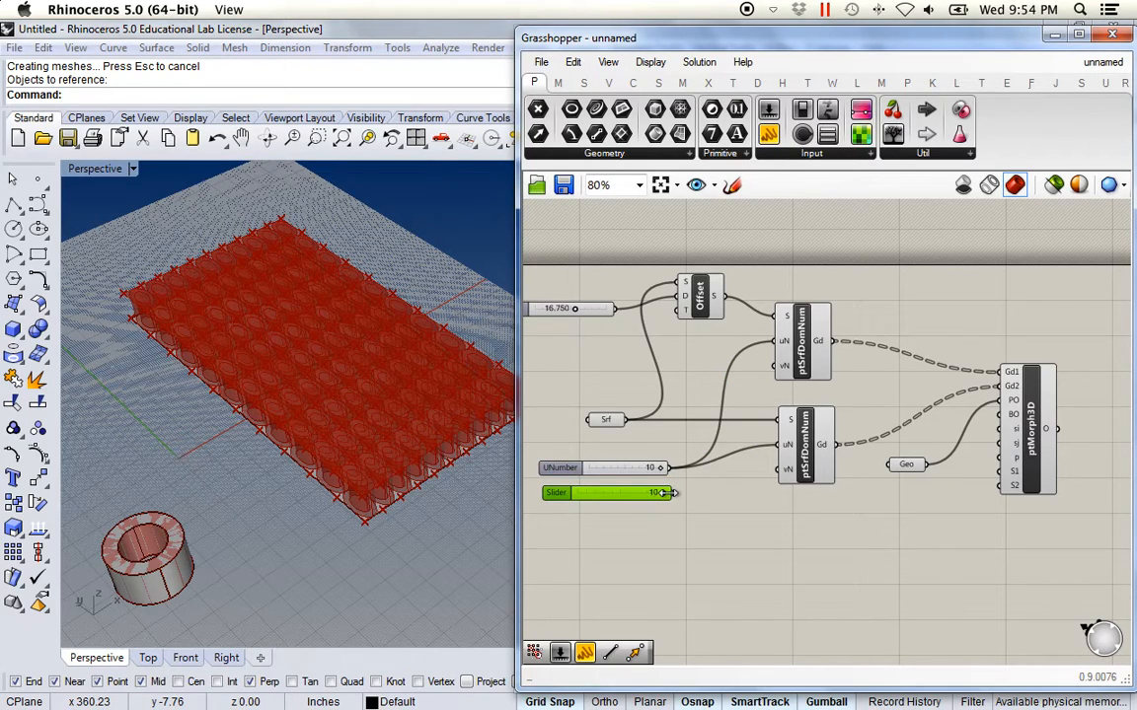
pyautogui.moveTo(671, 493); pyautogui.dragTo(776, 366)
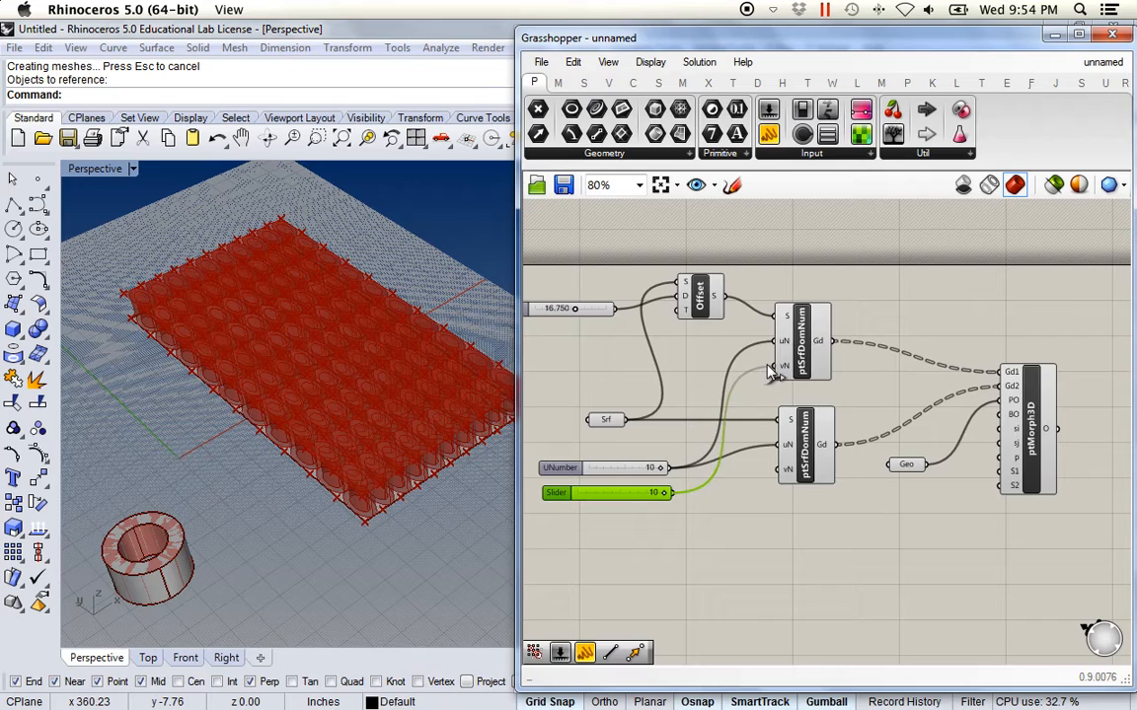
pyautogui.moveTo(674, 493); pyautogui.dragTo(784, 475)
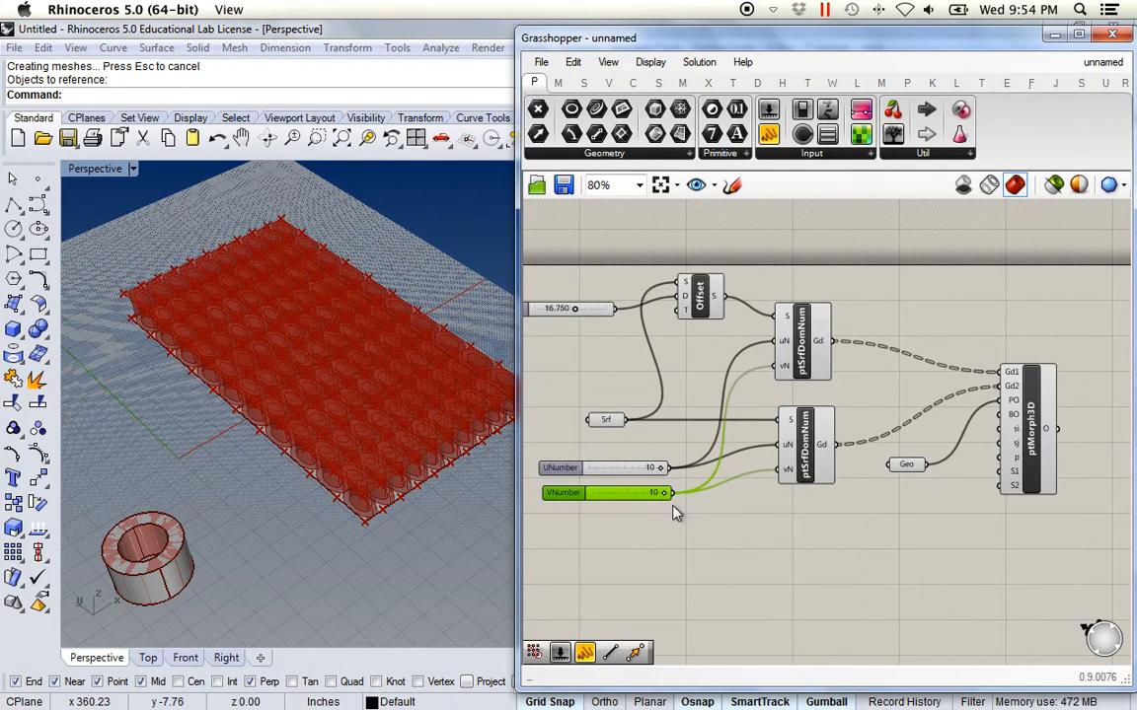
# Try the VNumber slider at 7, return it to 10, and set the UNumber slider to 7.
pyautogui.scroll(2, 297, 464)
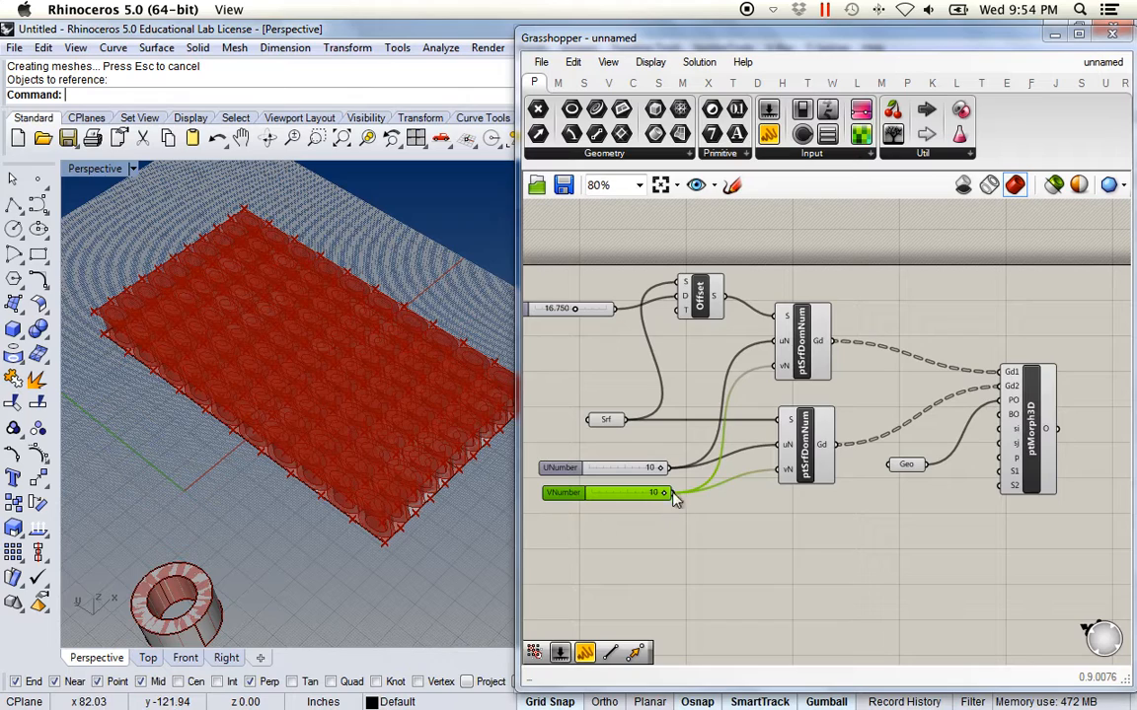
pyautogui.moveTo(666, 496); pyautogui.dragTo(646, 497)
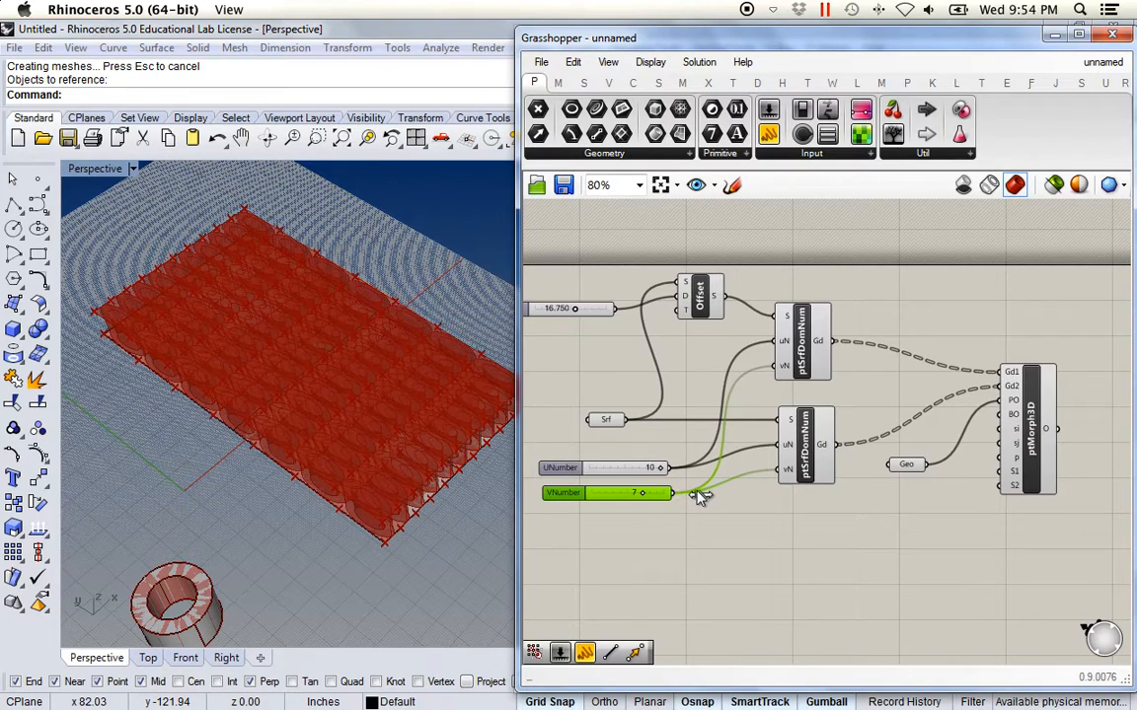
pyautogui.moveTo(651, 475); pyautogui.dragTo(658, 470)
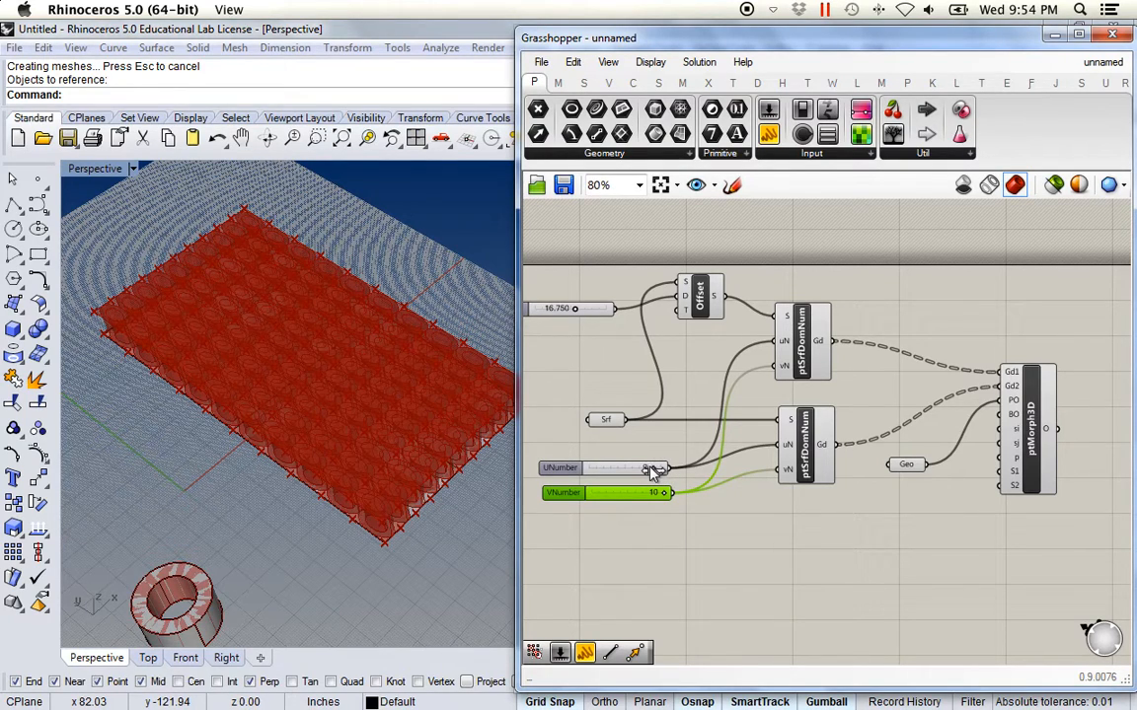
pyautogui.moveTo(651, 472); pyautogui.dragTo(639, 471)
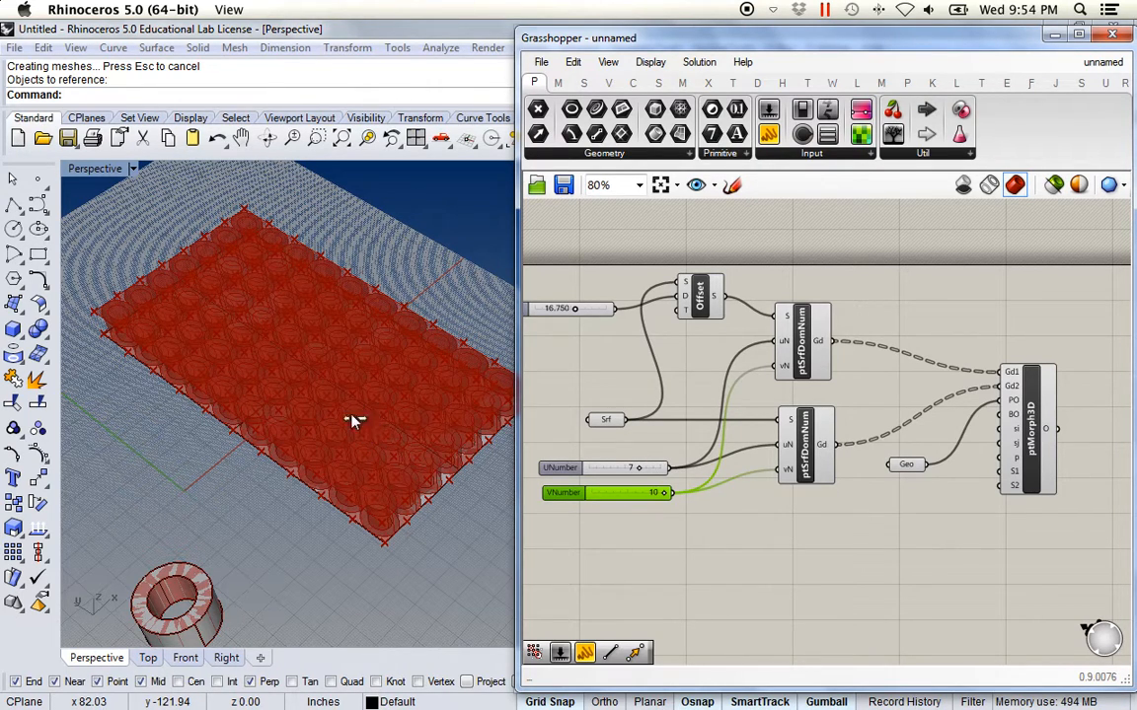
pyautogui.moveTo(368, 490); pyautogui.dragTo(286, 371, button='right')
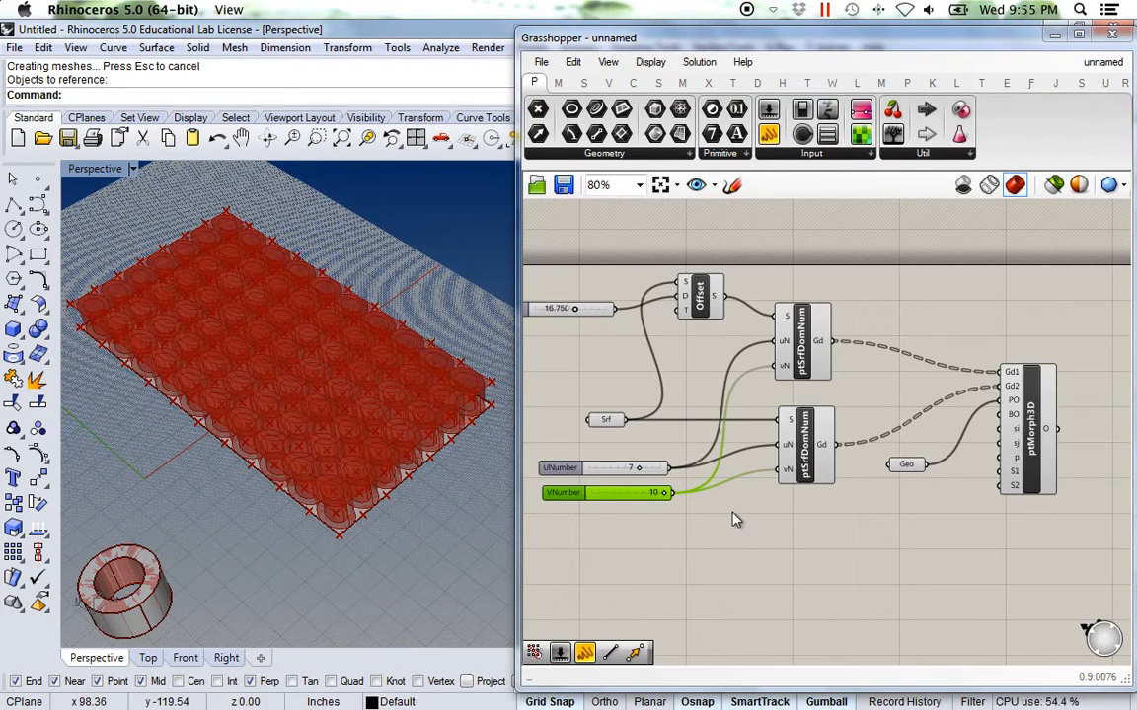
# Turn off the preview of the Offset component, both ptSrfDomNum components and the Surface parameter.
pyautogui.moveTo(681, 385); pyautogui.dragTo(698, 400, button='right')
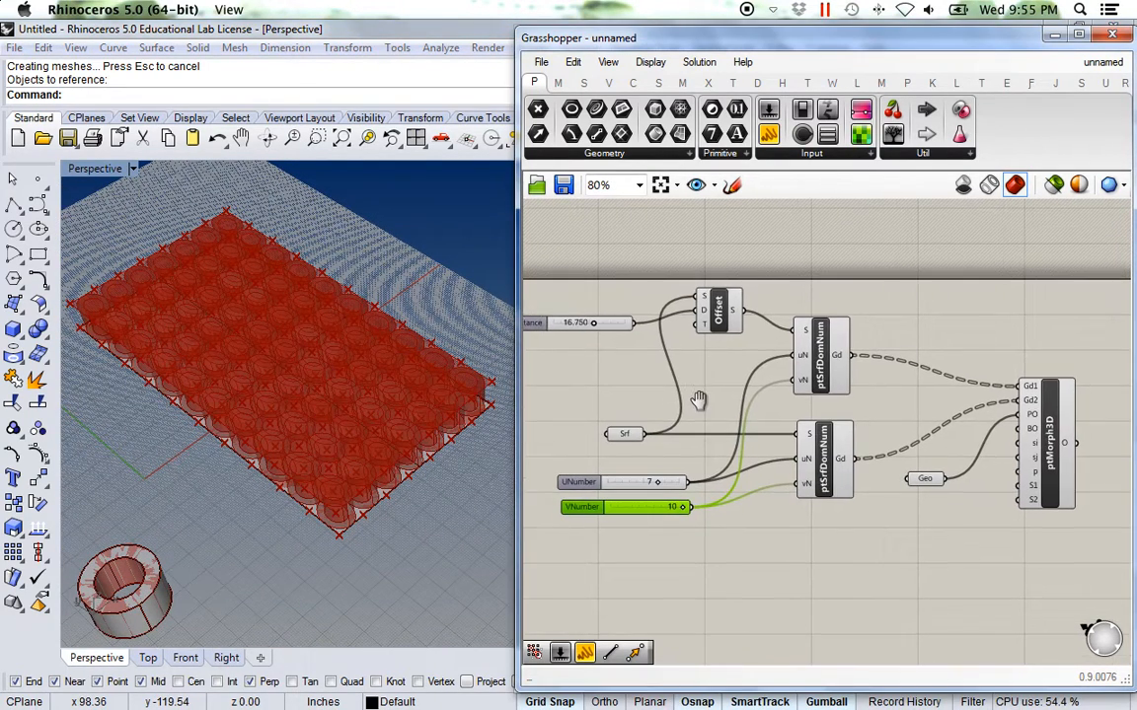
pyautogui.rightClick(722, 316)
pyautogui.click(758, 351)
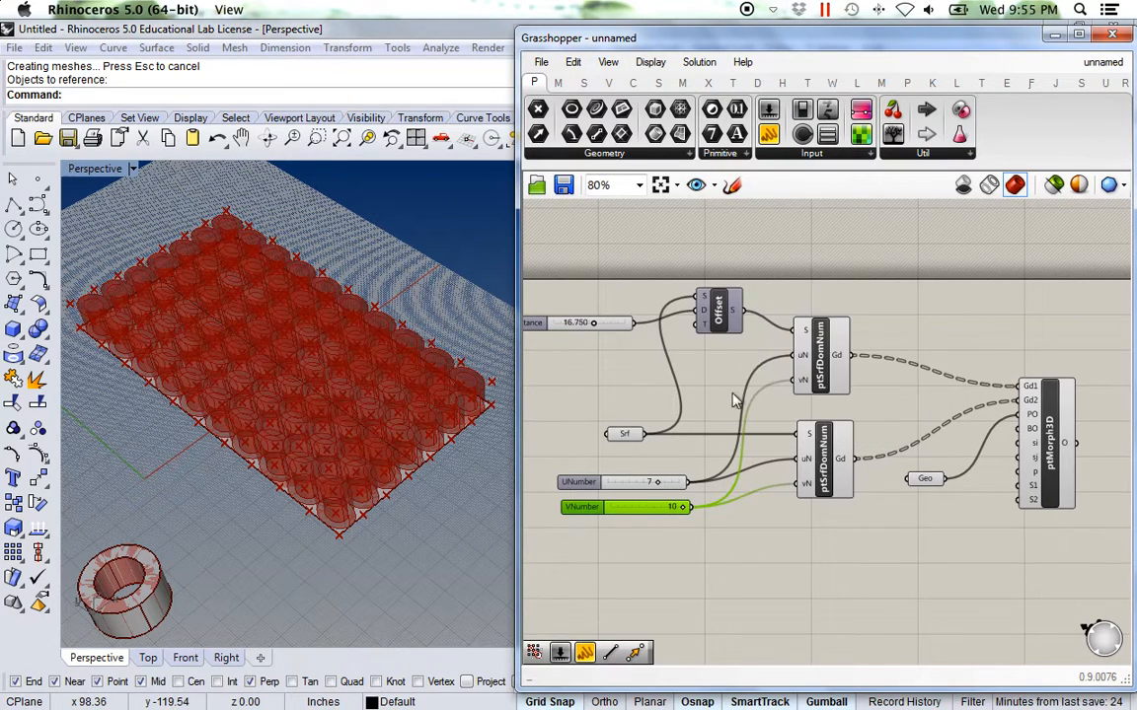
pyautogui.rightClick(832, 380)
pyautogui.click(863, 406)
pyautogui.rightClick(825, 464)
pyautogui.click(875, 493)
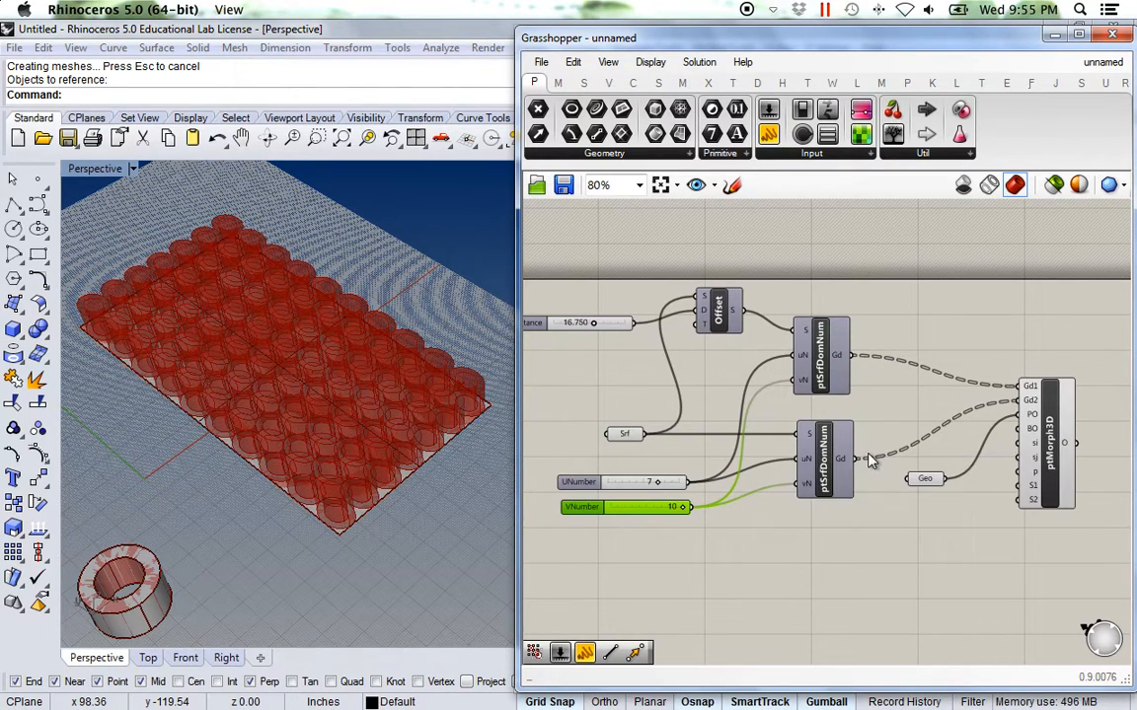
pyautogui.rightClick(632, 436)
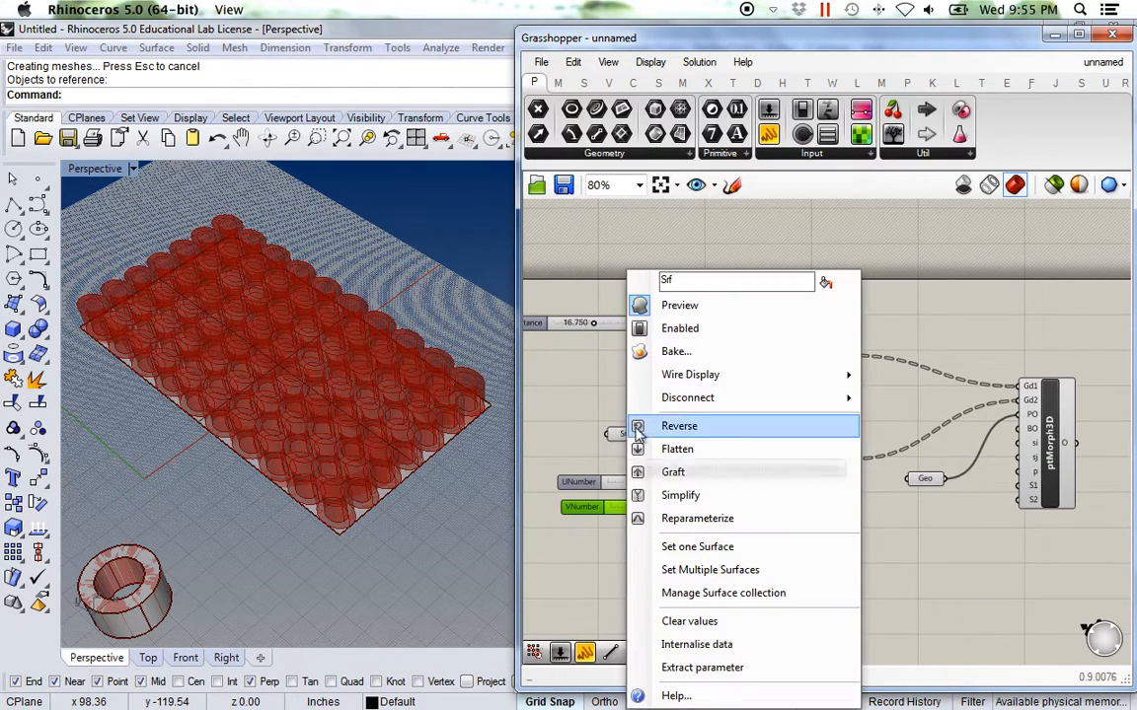
pyautogui.click(661, 306)
# Switch the Rhino Perspective viewport to the Wireframe display mode.
pyautogui.moveTo(350, 452); pyautogui.dragTo(296, 325, button='right')
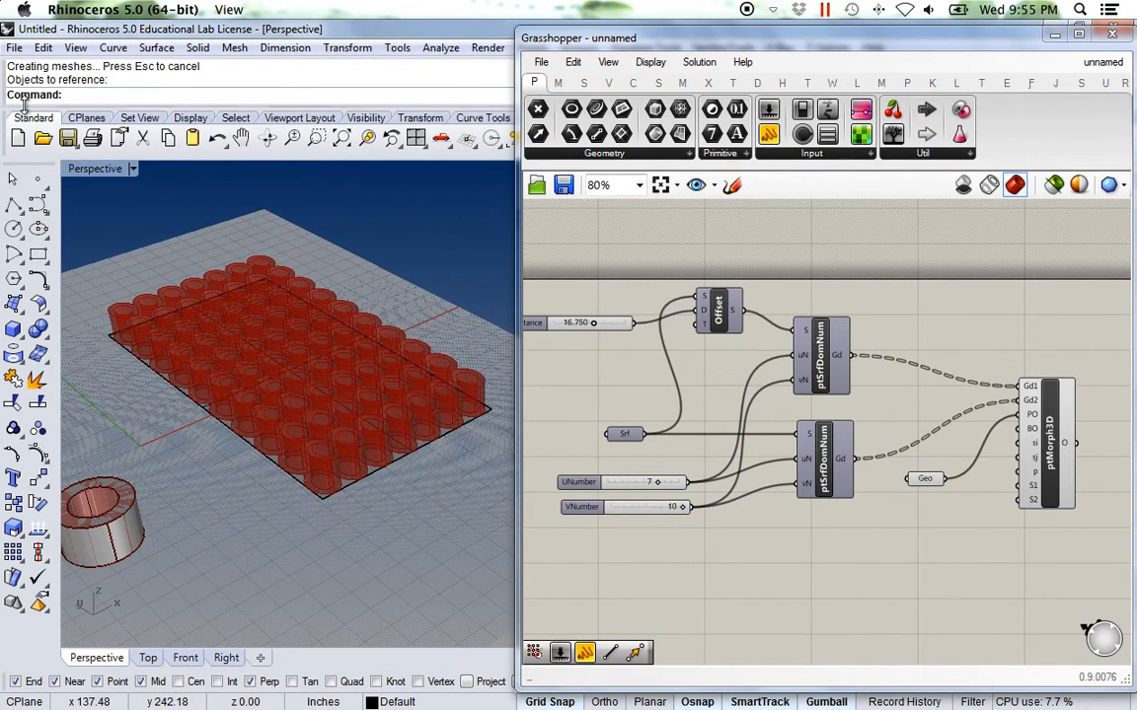
pyautogui.click(89, 170)
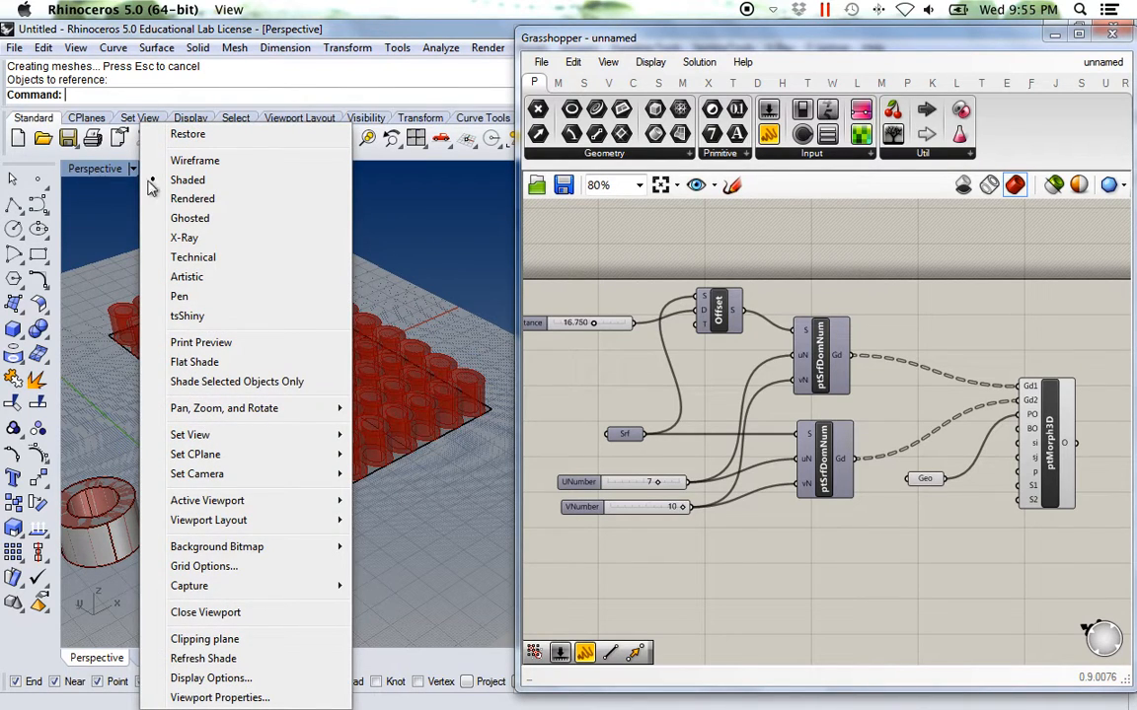
pyautogui.click(189, 159)
# Examine the morphed tube array in the wireframe Perspective viewport, both close up and from farther away.
pyautogui.moveTo(348, 428); pyautogui.dragTo(312, 474, button='right')
pyautogui.scroll(-7, 350, 457)
pyautogui.scroll(10, 350, 457)
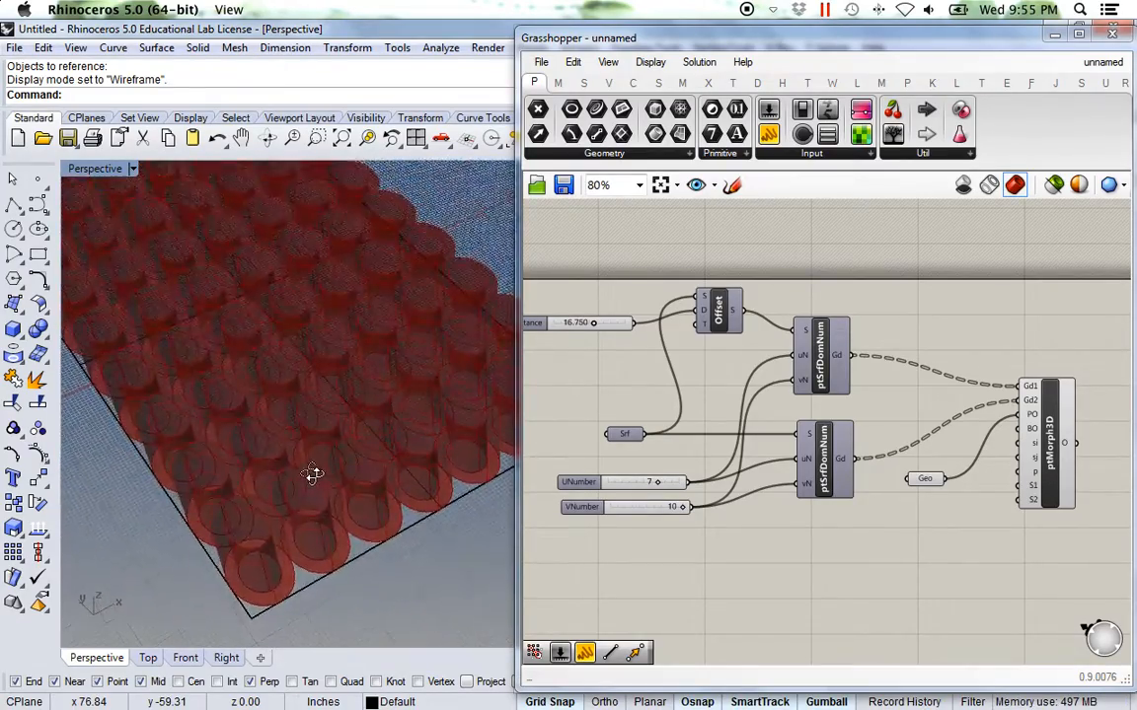
pyautogui.scroll(3, 254, 386)
pyautogui.scroll(-4, 253, 387)
pyautogui.scroll(-2, 252, 388)
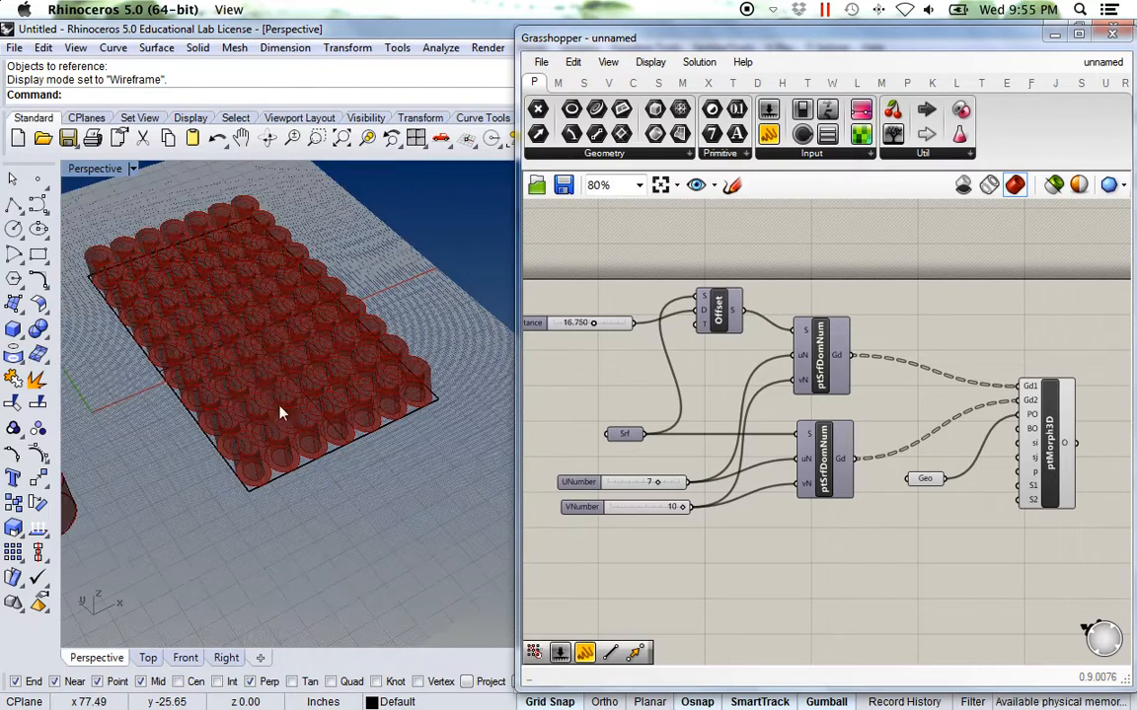
pyautogui.keyDown('shift'); pyautogui.moveTo(278, 405); pyautogui.dragTo(294, 444, button='right'); pyautogui.keyUp('shift')
pyautogui.moveTo(363, 468); pyautogui.dragTo(361, 459, button='right')
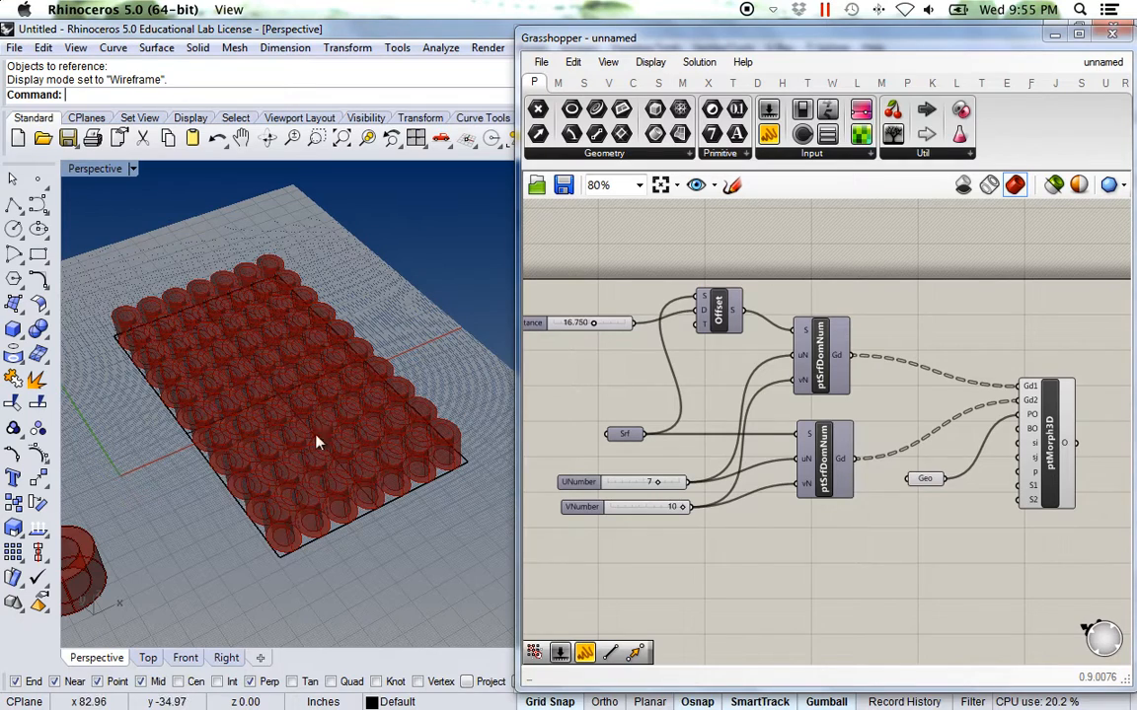
# Set the document's normal preview colour to opaque yellow-green with R 170, G 250, B 0 and A 255.
pyautogui.click(1053, 188)
pyautogui.click(1054, 188)
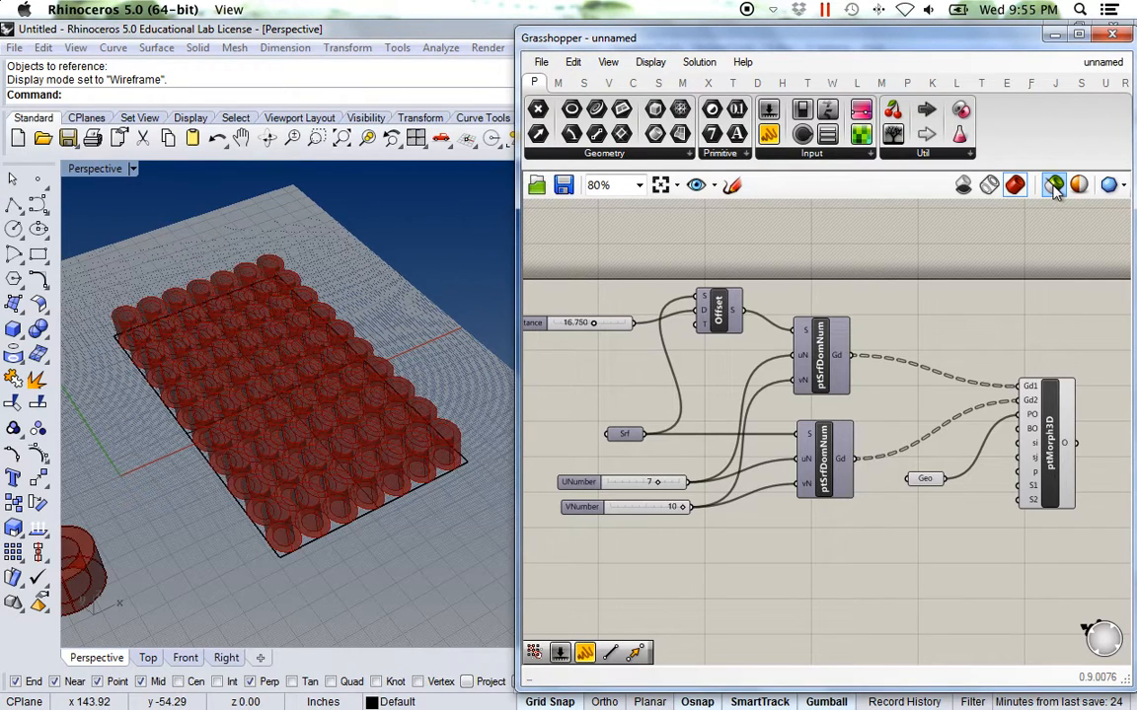
pyautogui.click(1075, 186)
pyautogui.moveTo(910, 31); pyautogui.dragTo(771, 122)
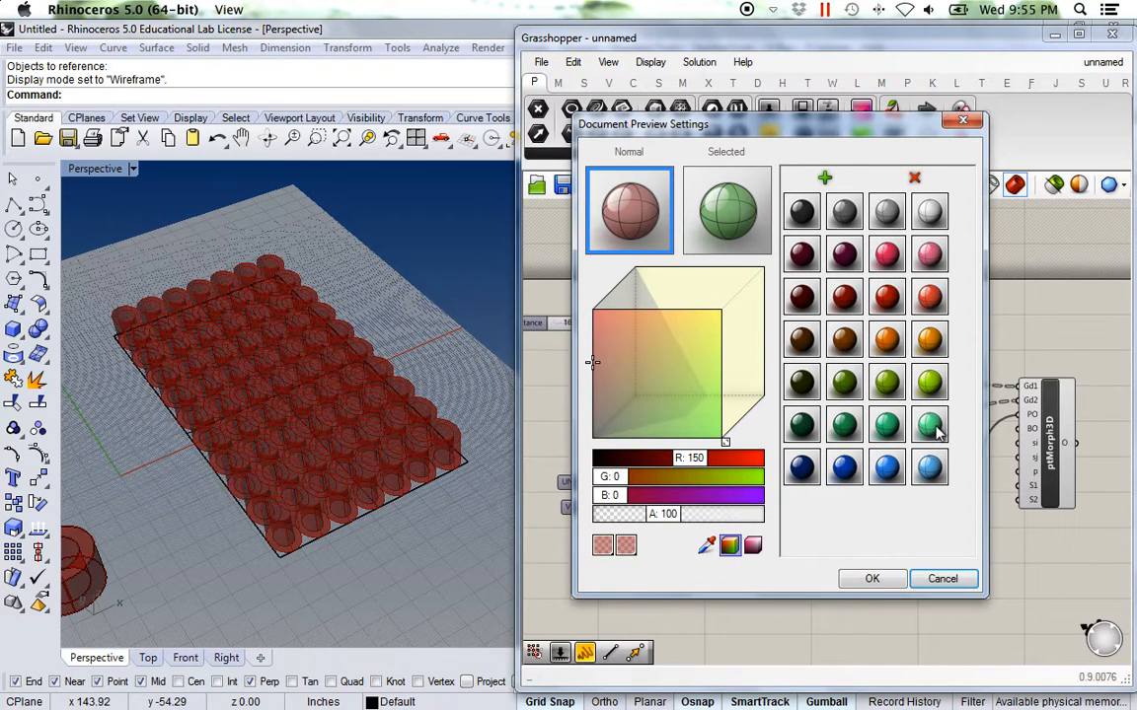
pyautogui.moveTo(938, 387); pyautogui.dragTo(629, 207)
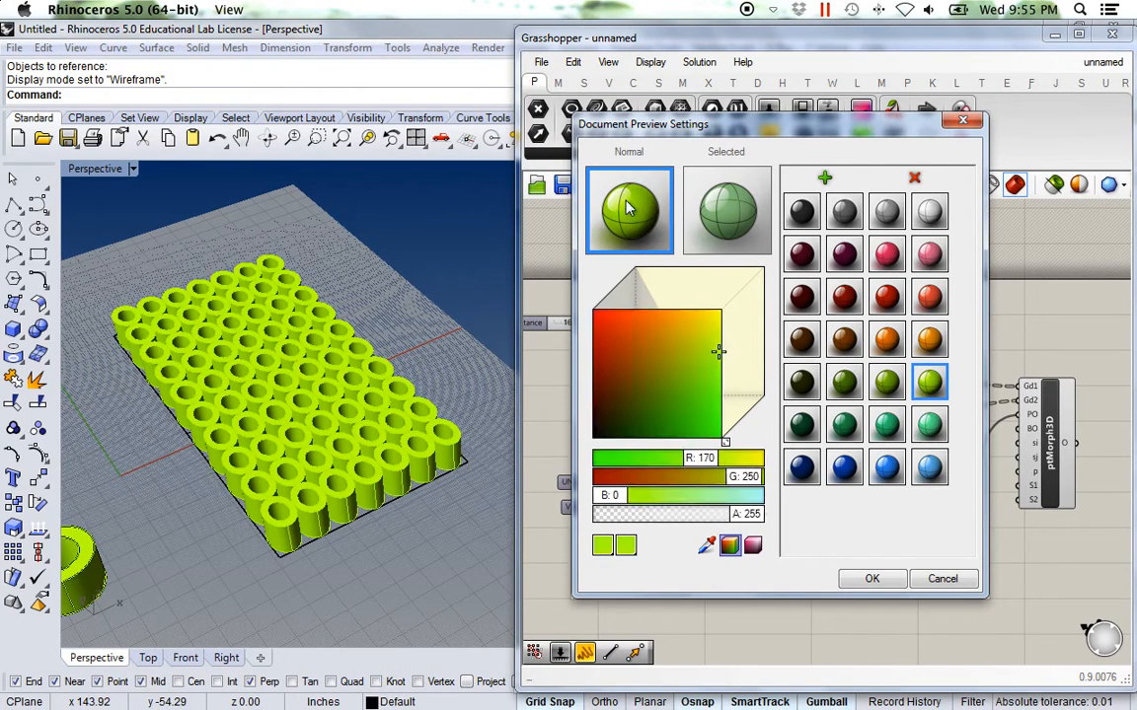
pyautogui.click(883, 582)
# Inspect the recoloured tubes up close and from several angles, briefly selecting the base surface beneath them.
pyautogui.moveTo(330, 477); pyautogui.dragTo(361, 508, button='right')
pyautogui.scroll(4, 362, 508)
pyautogui.scroll(-4, 325, 440)
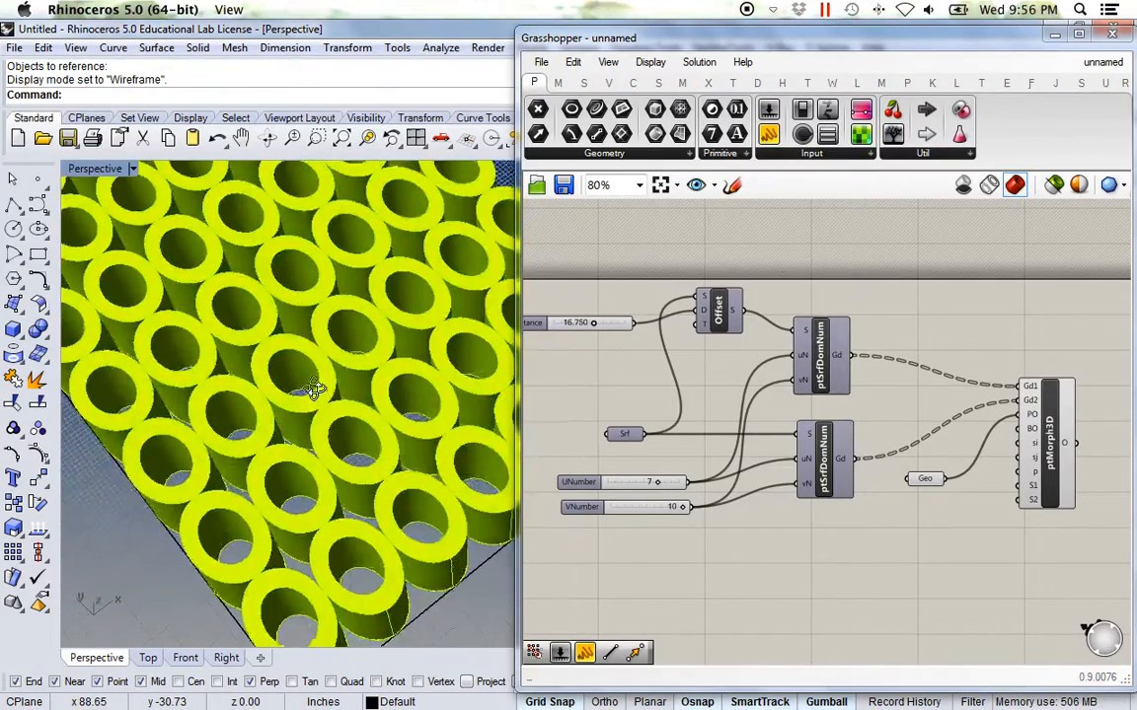
pyautogui.scroll(-5, 333, 453)
pyautogui.moveTo(327, 481); pyautogui.dragTo(378, 396, button='right')
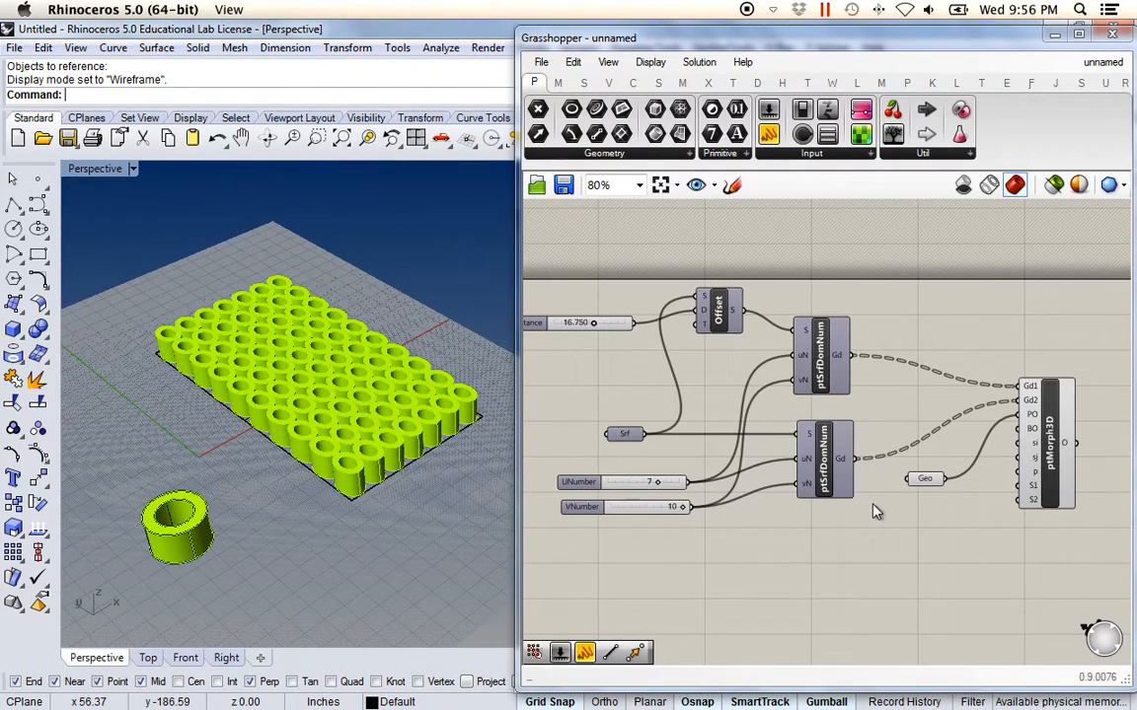
pyautogui.moveTo(244, 449); pyautogui.dragTo(298, 490, button='right')
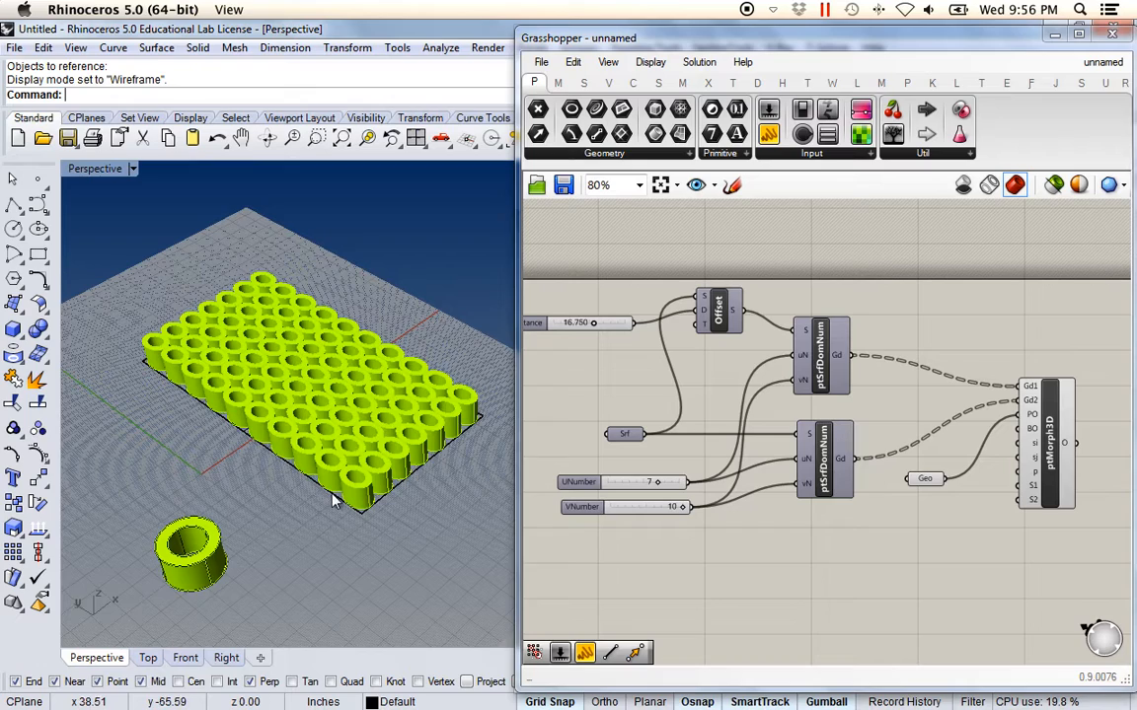
pyautogui.click(332, 500)
pyautogui.moveTo(325, 502); pyautogui.dragTo(283, 537, button='right')
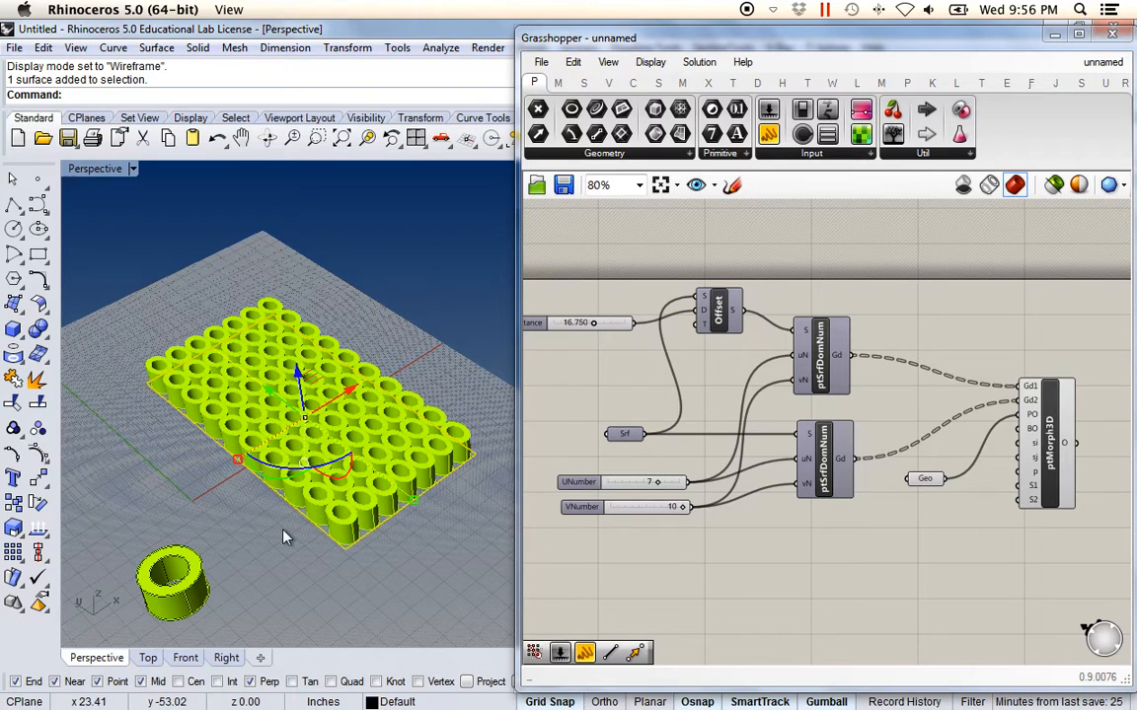
pyautogui.click(202, 499)
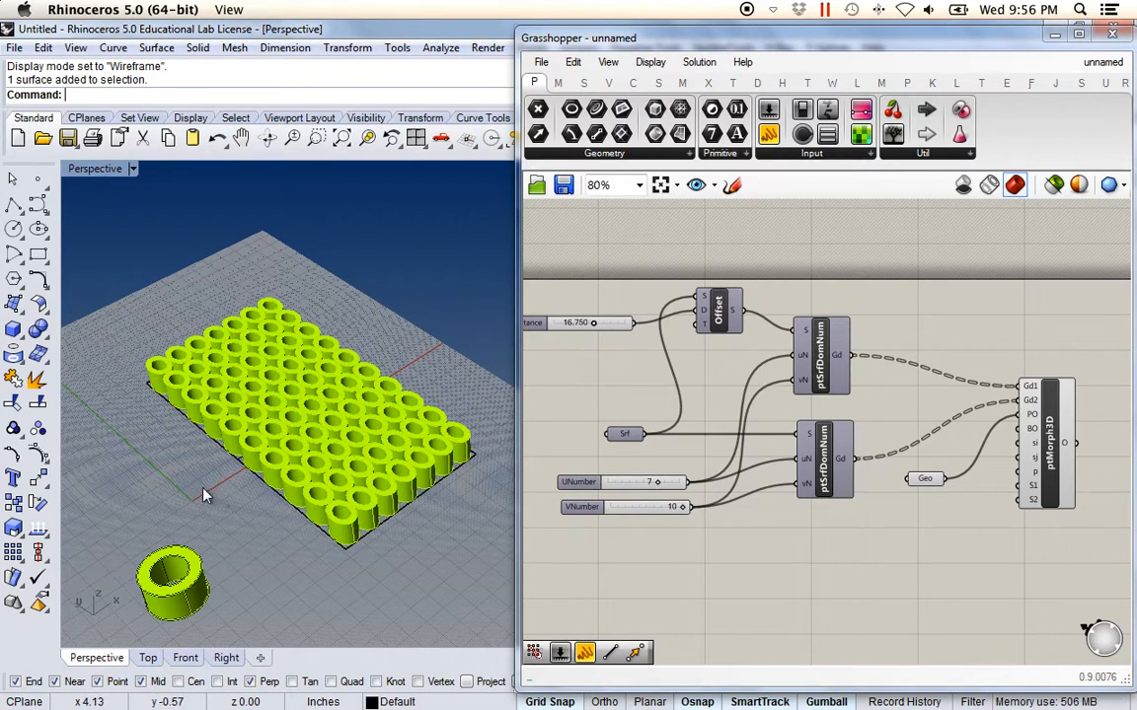
# Try to tilt the flat base surface by raising two of its edge control points, and undo the move.
pyautogui.click(231, 458)
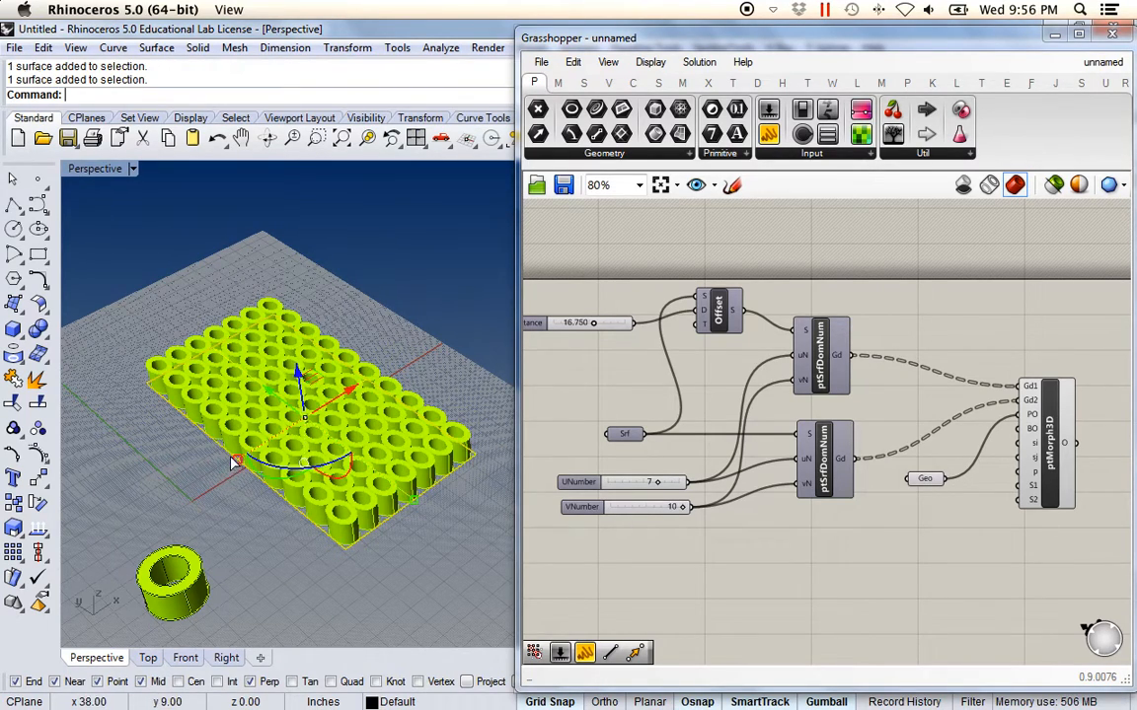
pyautogui.click(37, 454)
pyautogui.moveTo(212, 493); pyautogui.dragTo(285, 511, button='right')
pyautogui.moveTo(250, 444); pyautogui.dragTo(422, 446, button='right')
pyautogui.moveTo(459, 561); pyautogui.dragTo(483, 562, button='right')
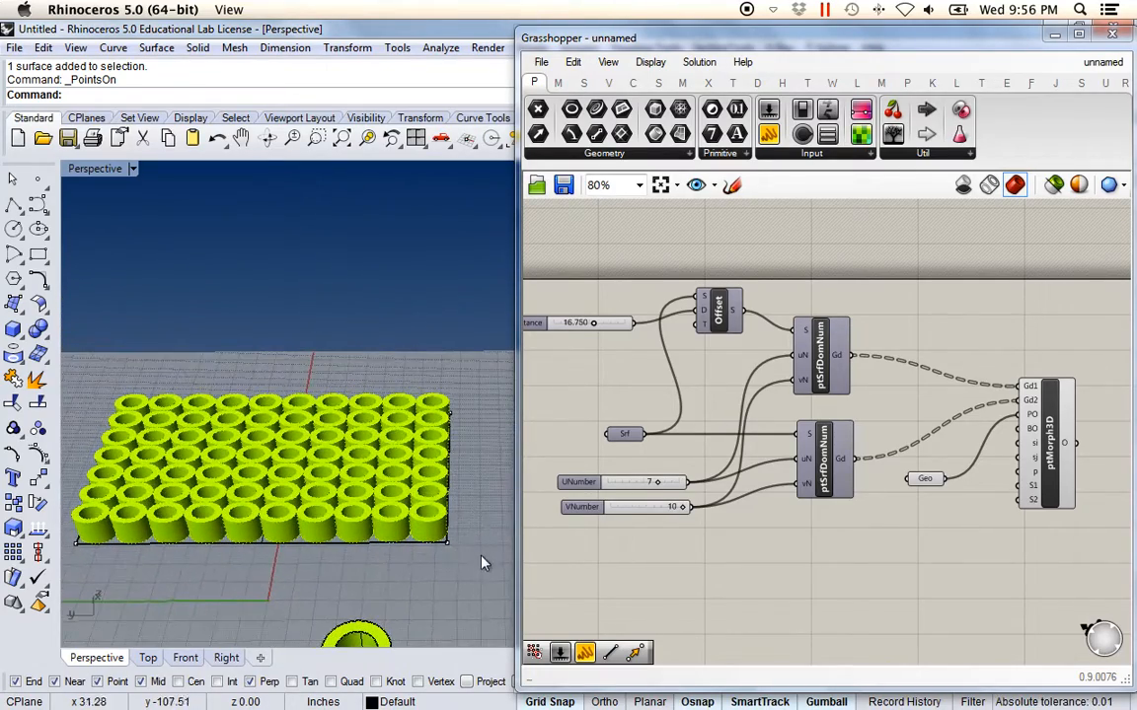
pyautogui.click(430, 412)
pyautogui.moveTo(428, 405); pyautogui.dragTo(431, 412, button='right')
pyautogui.moveTo(430, 413); pyautogui.dragTo(311, 471)
pyautogui.moveTo(387, 521); pyautogui.dragTo(392, 558)
pyautogui.moveTo(329, 481); pyautogui.dragTo(299, 462, button='right')
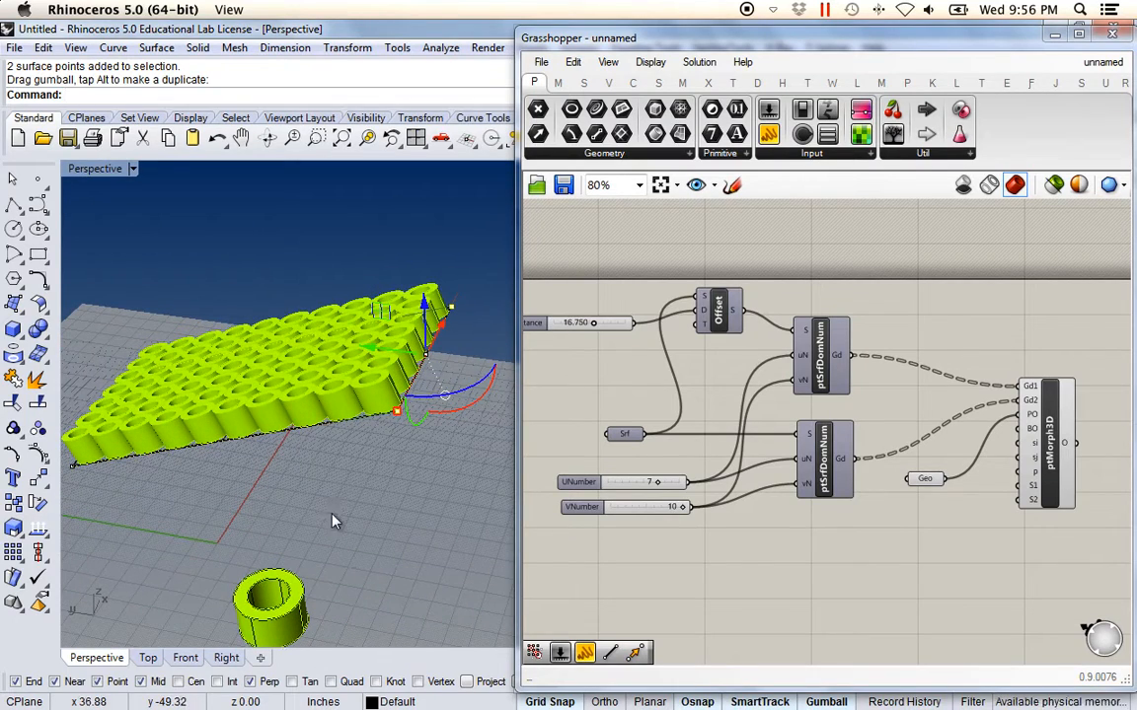
pyautogui.hotkey('ctrl', 'z')
pyautogui.moveTo(258, 532); pyautogui.dragTo(360, 525, button='right')
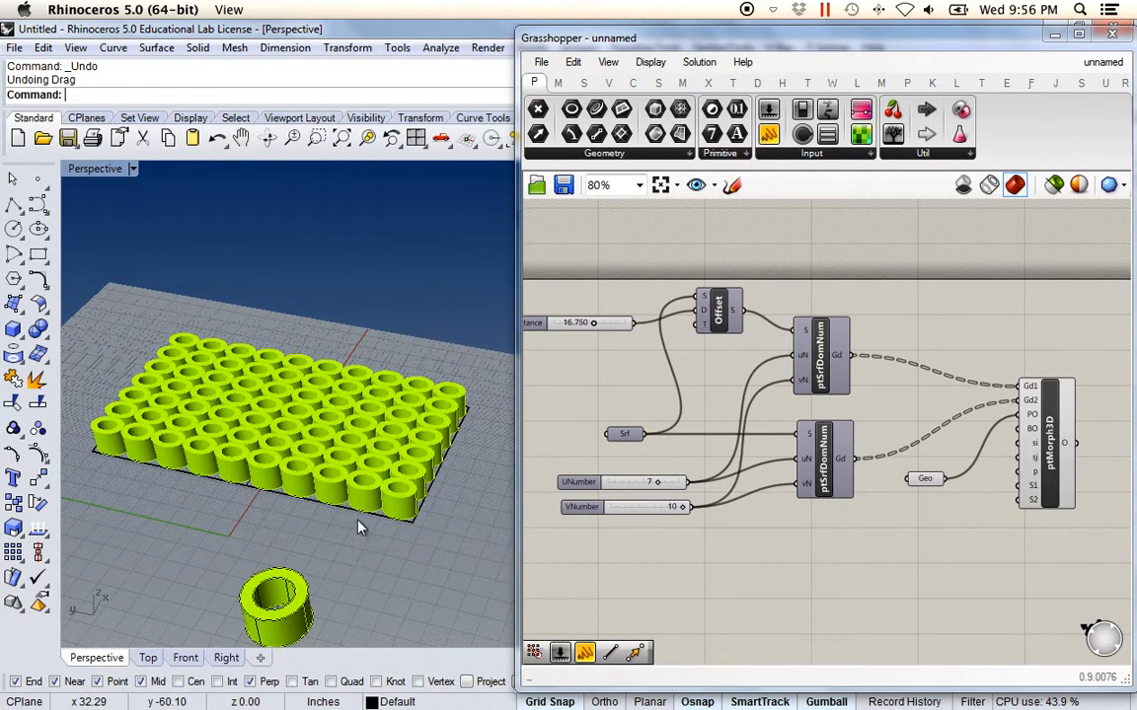
# Rebuild the base surface with point counts U 5 and V 7, degree 3 in both directions, deleting the input and retrimming.
pyautogui.click(385, 523)
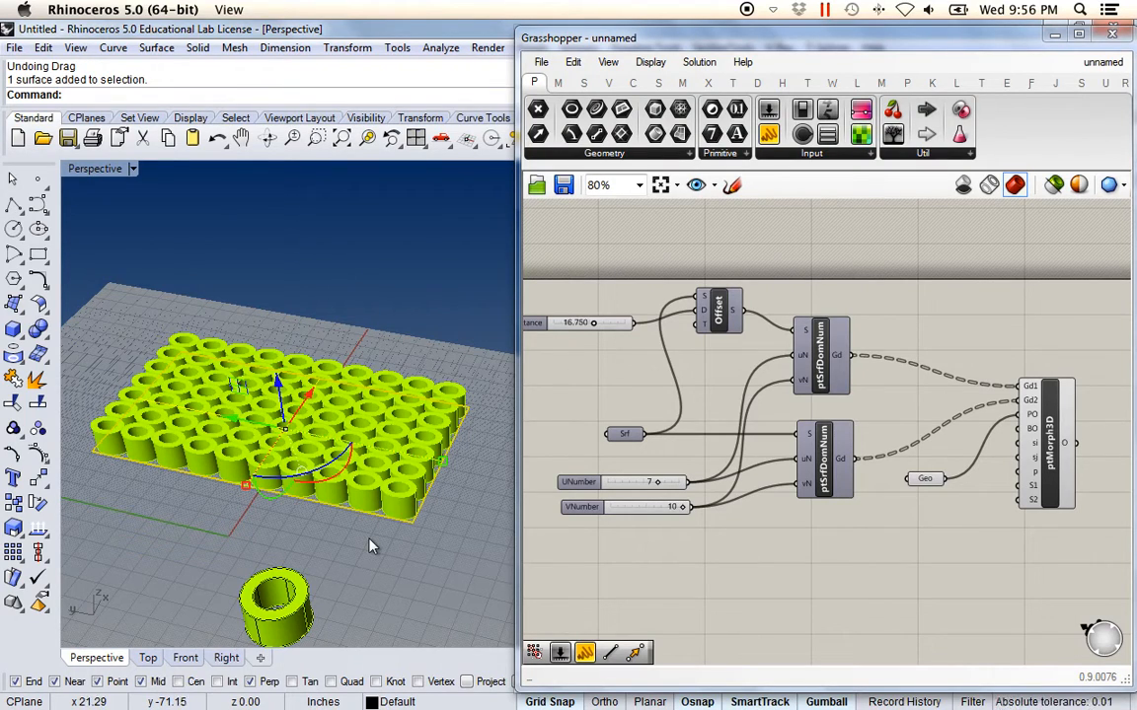
pyautogui.write('Rebuild')
pyautogui.press('Return')
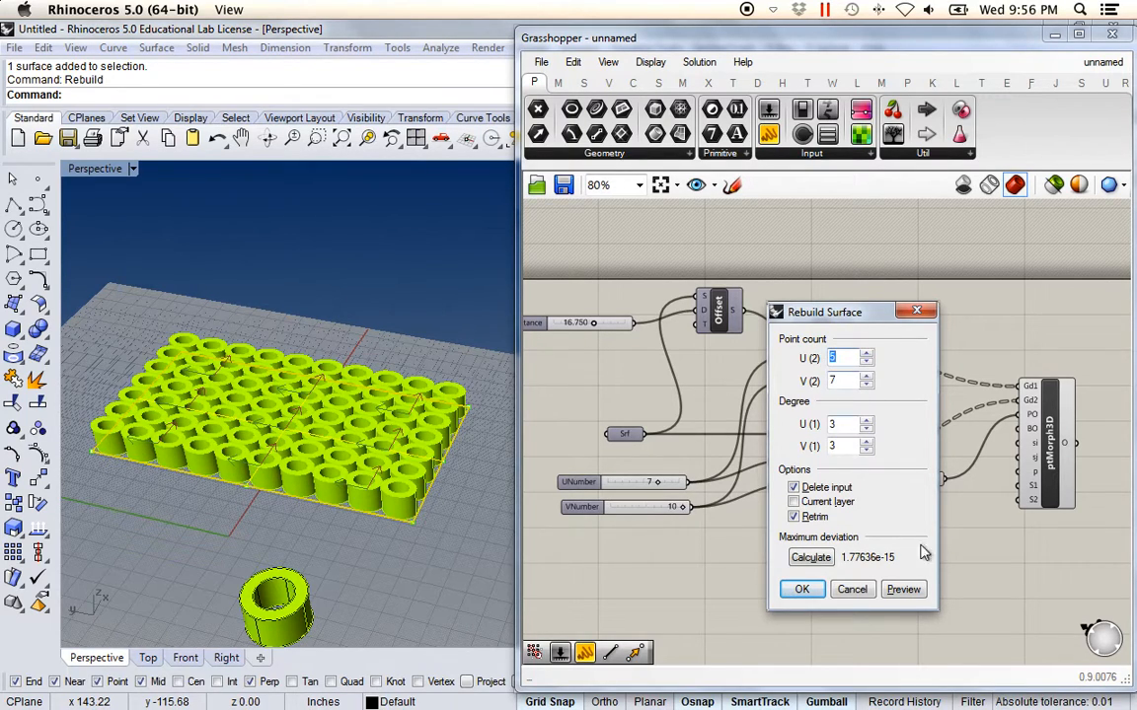
pyautogui.click(801, 589)
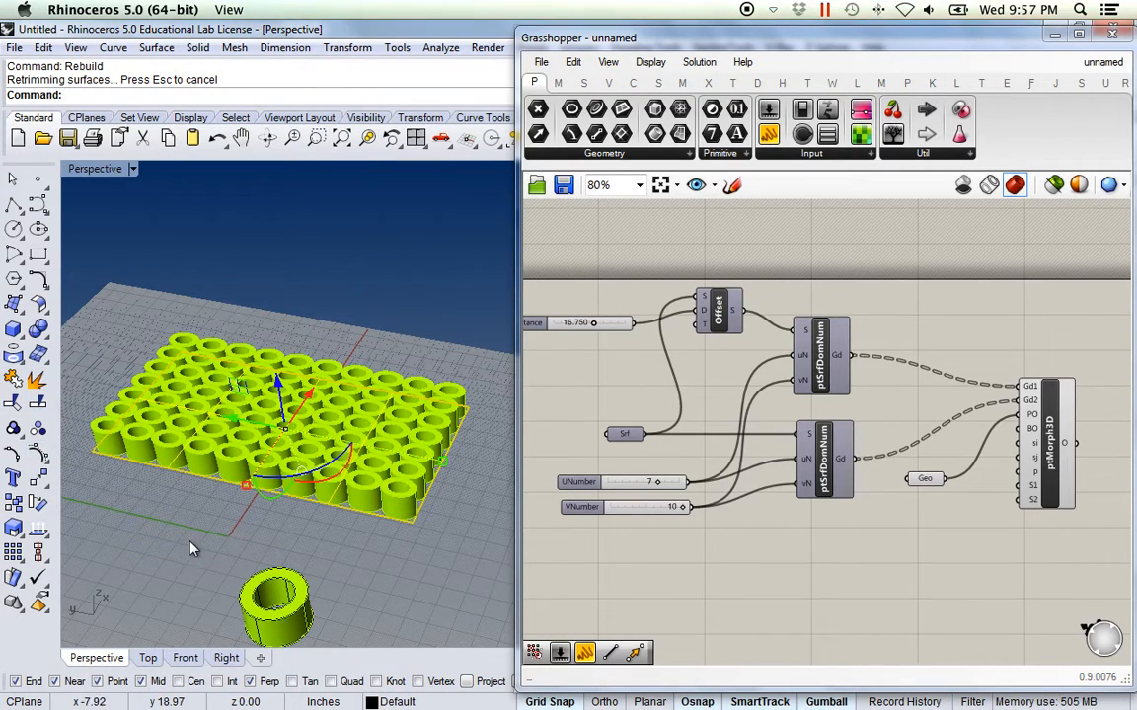
# Raise the rebuilt surface's middle row of five control points to bend it and the tube array into a hump.
pyautogui.click(40, 458)
pyautogui.moveTo(211, 541); pyautogui.dragTo(278, 250, button='right')
pyautogui.moveTo(343, 192); pyautogui.dragTo(316, 594, button='right')
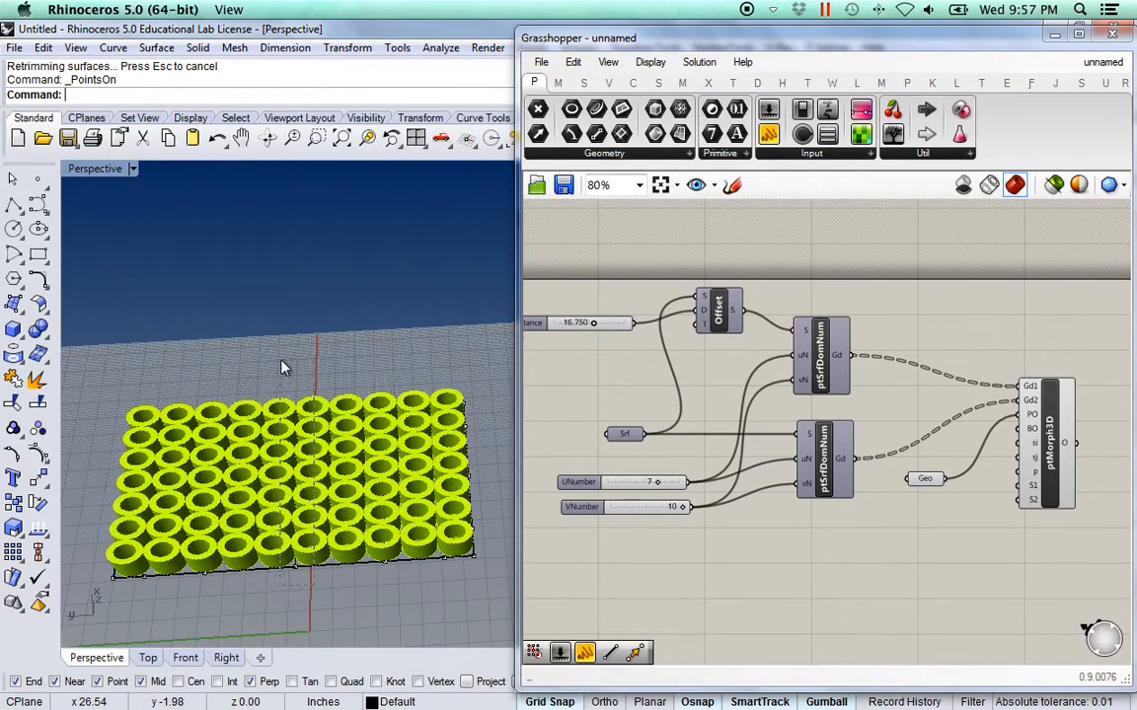
pyautogui.moveTo(281, 360); pyautogui.dragTo(281, 384)
pyautogui.moveTo(408, 485); pyautogui.dragTo(343, 399, button='right')
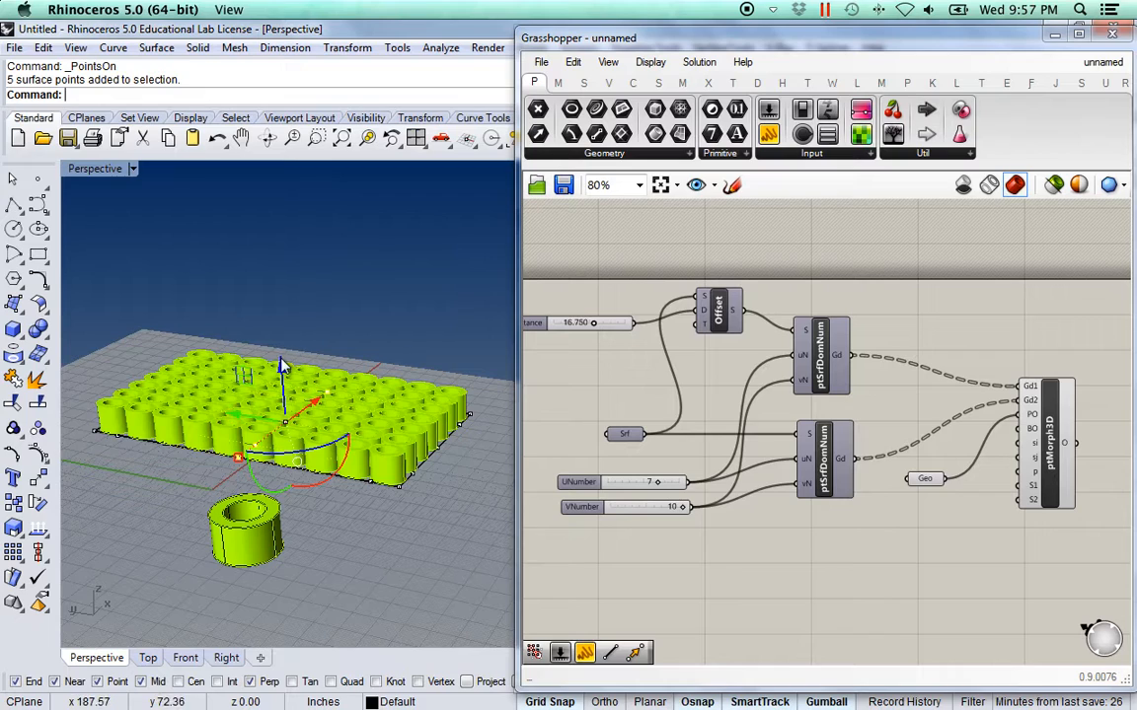
pyautogui.moveTo(281, 363); pyautogui.dragTo(261, 261)
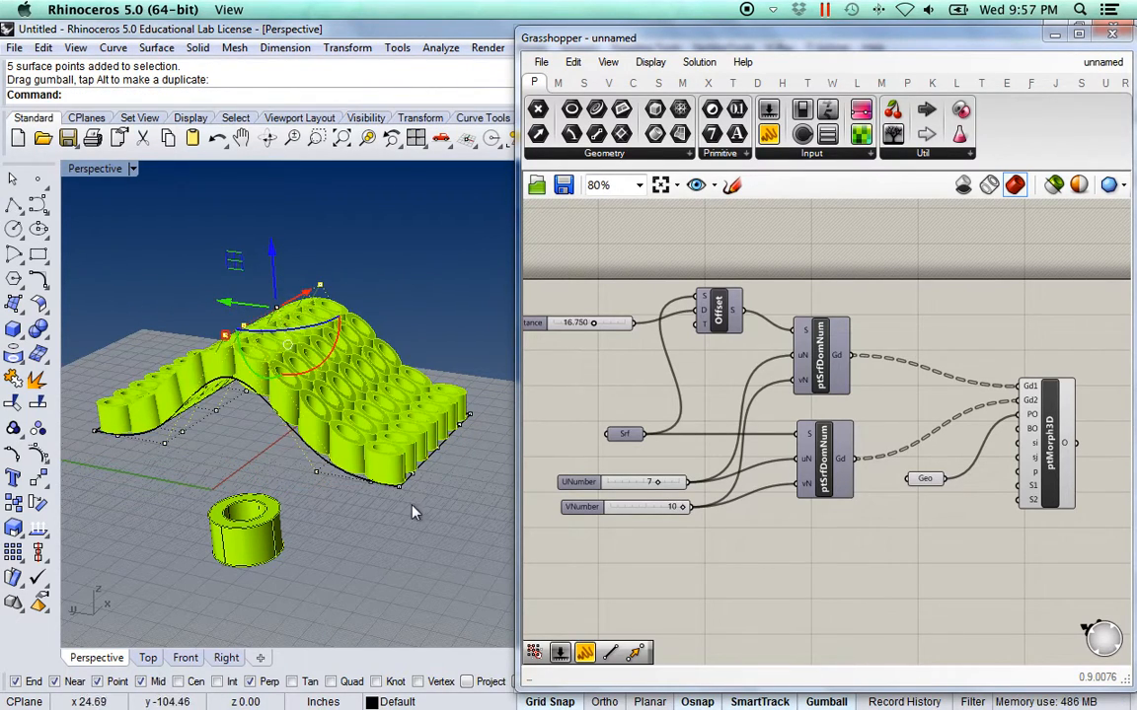
pyautogui.moveTo(275, 414); pyautogui.dragTo(378, 444, button='right')
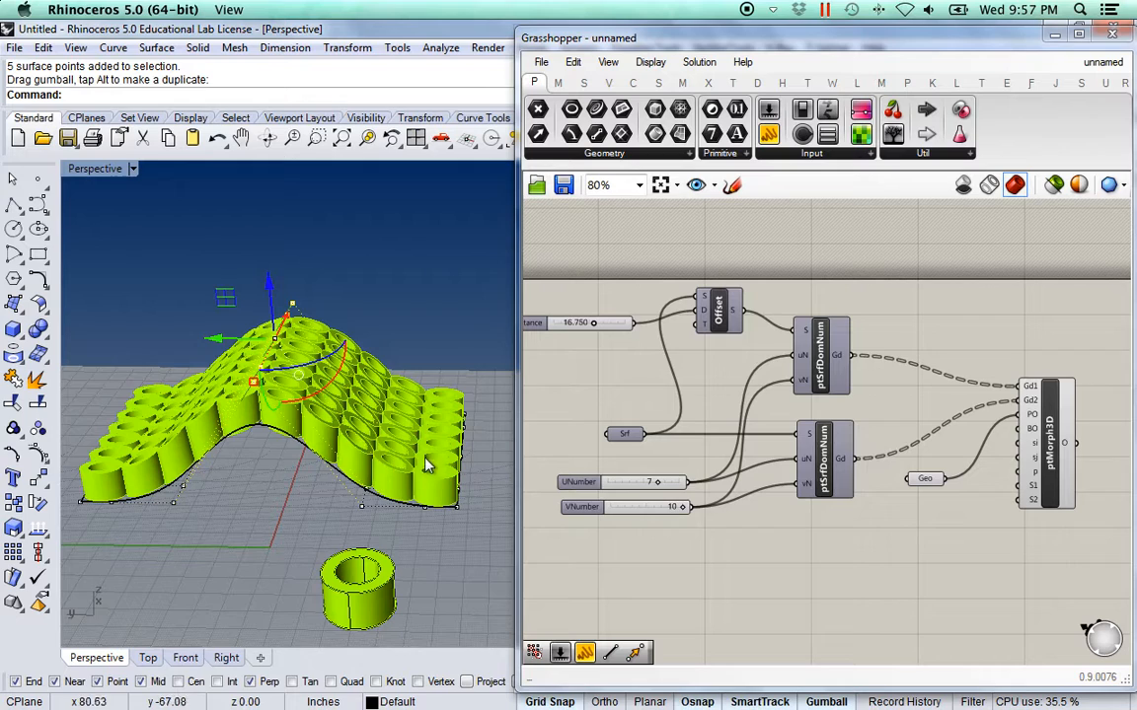
pyautogui.moveTo(287, 482); pyautogui.dragTo(250, 545, button='right')
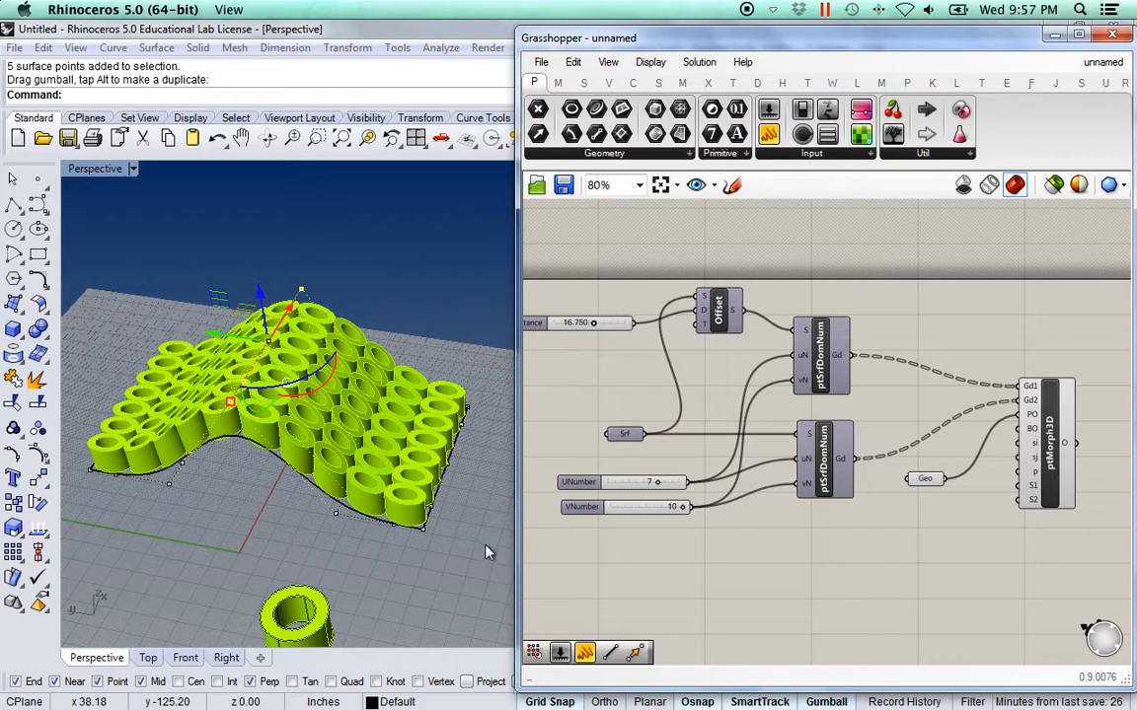
pyautogui.click(448, 527)
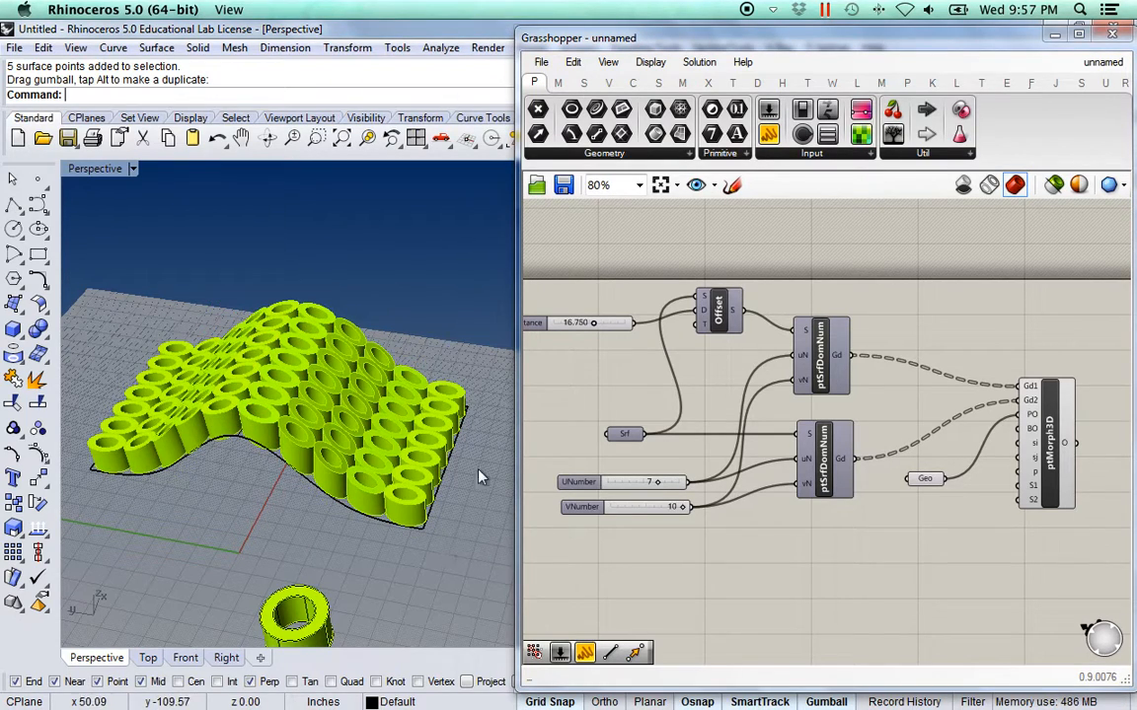
# Hide the ptMorph3D preview and show the Offset component's surface preview instead.
pyautogui.rightClick(1052, 482)
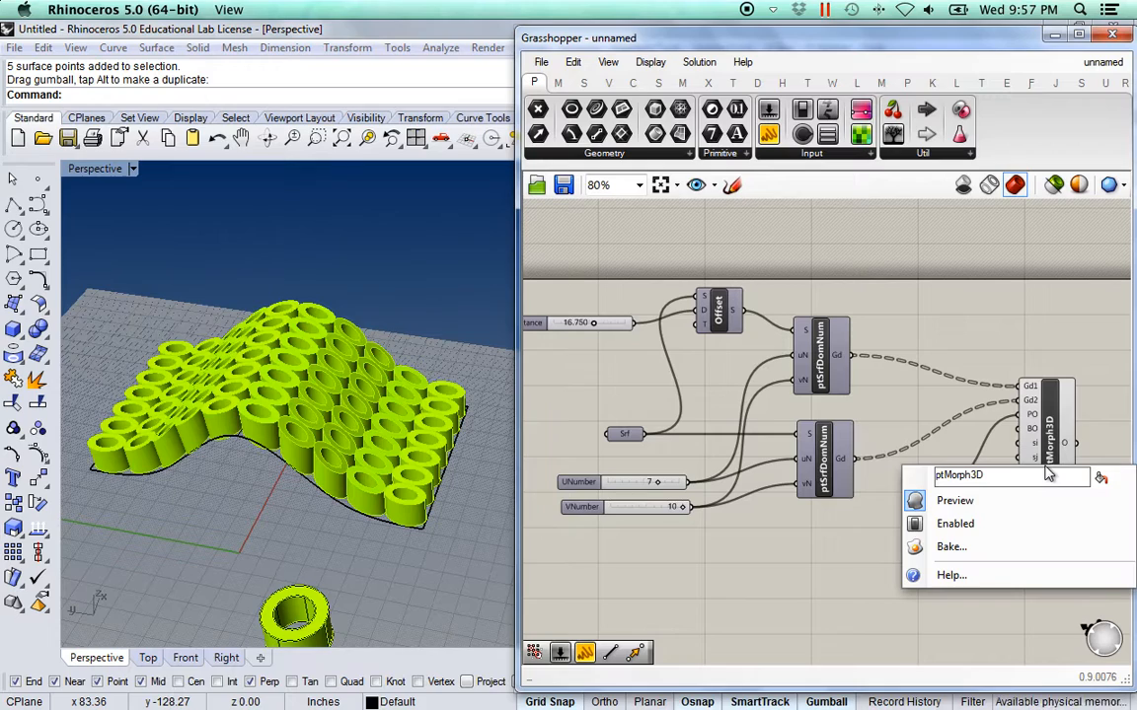
pyautogui.click(945, 499)
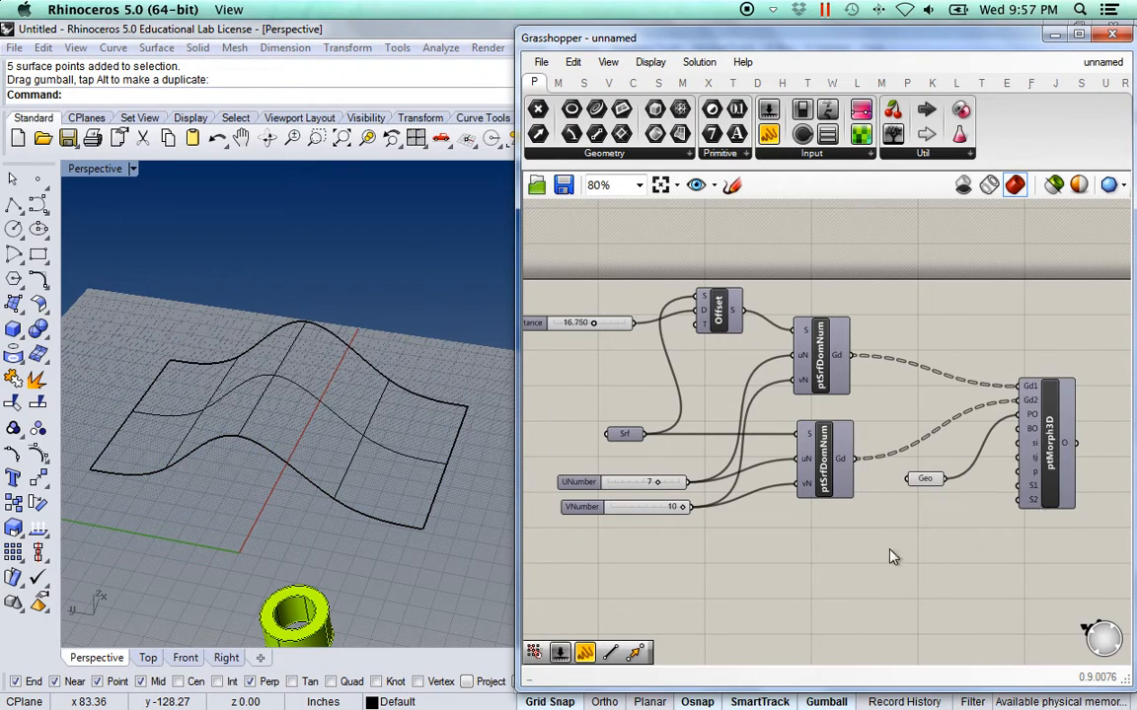
pyautogui.rightClick(721, 322)
pyautogui.click(774, 352)
# Examine the offset surface preview above the curved base surface from several angles and distances.
pyautogui.moveTo(275, 505); pyautogui.dragTo(342, 422, button='right')
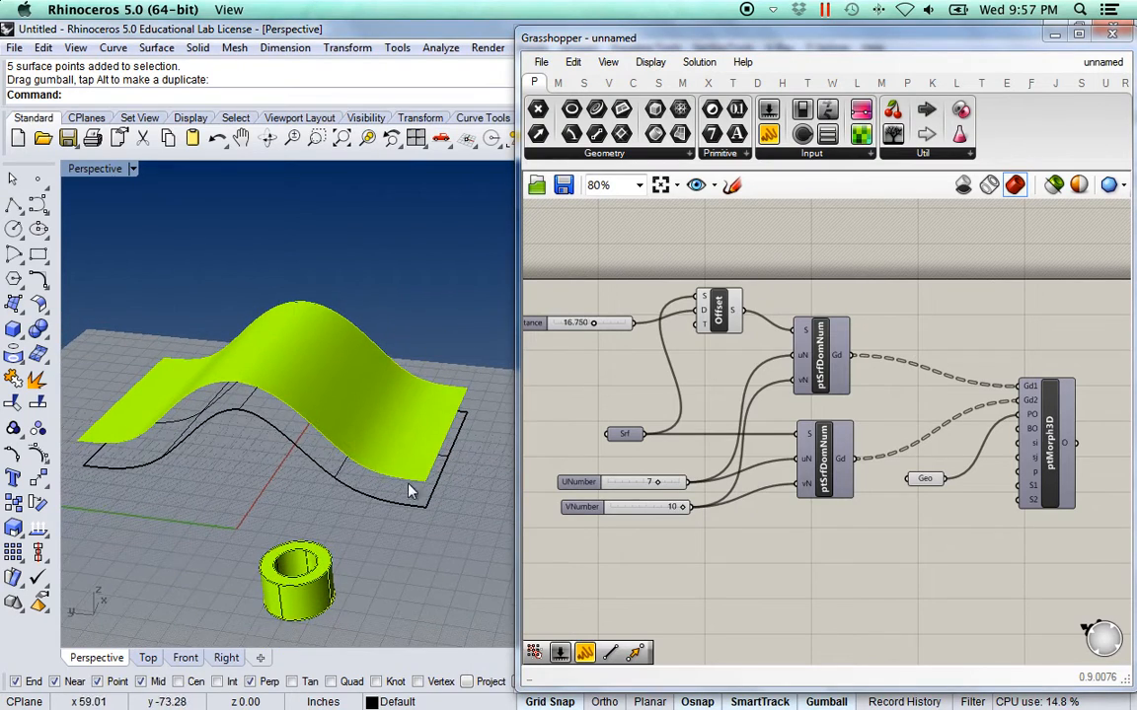
pyautogui.keyDown('shift'); pyautogui.moveTo(229, 443); pyautogui.dragTo(304, 429, button='right'); pyautogui.keyUp('shift')
pyautogui.scroll(-3, 310, 439)
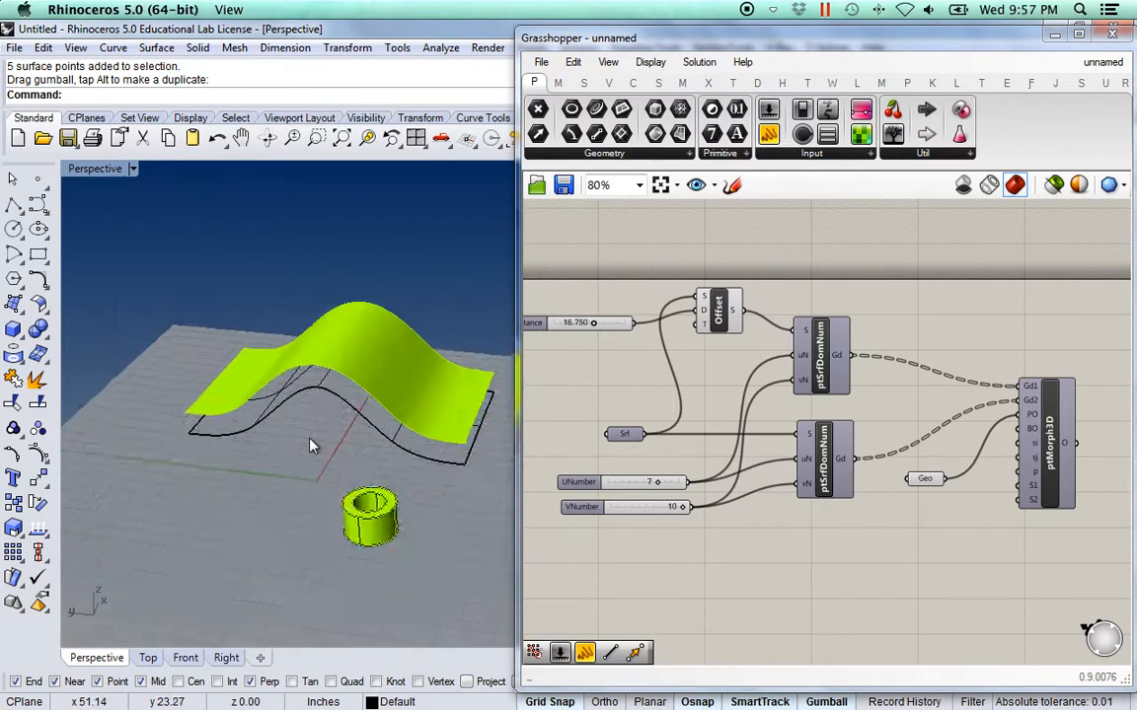
pyautogui.scroll(10, 312, 441)
pyautogui.scroll(-3, 308, 365)
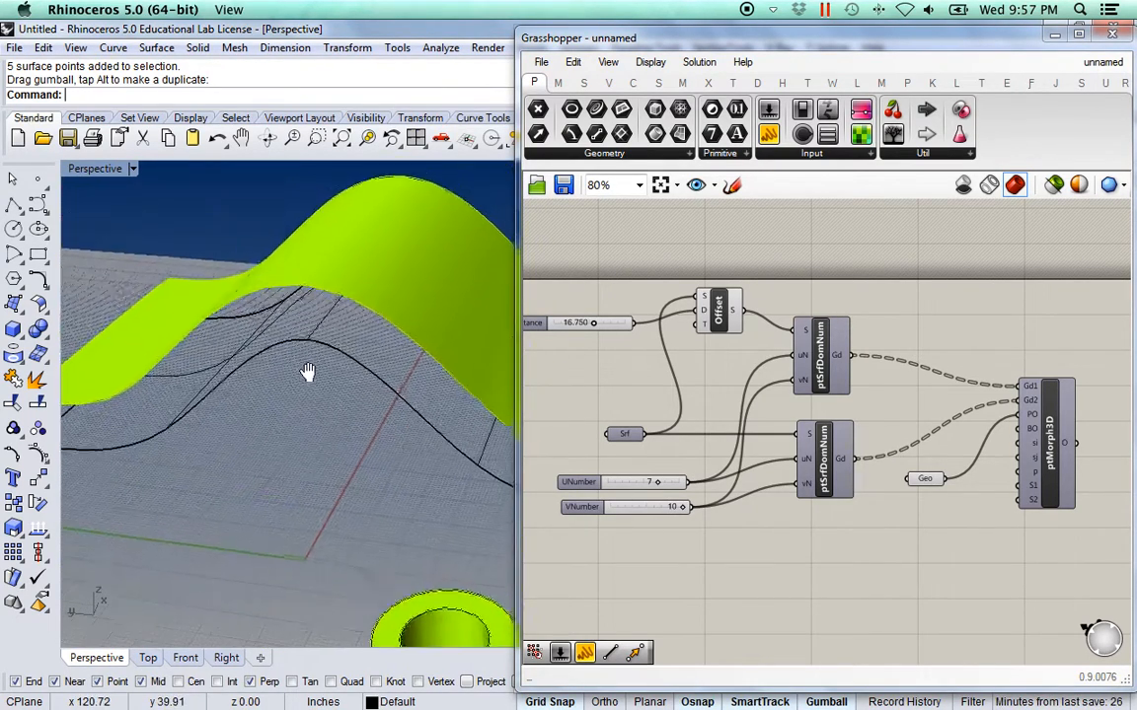
pyautogui.click(322, 361)
pyautogui.press('Escape')
pyautogui.moveTo(307, 429); pyautogui.dragTo(313, 387, button='right')
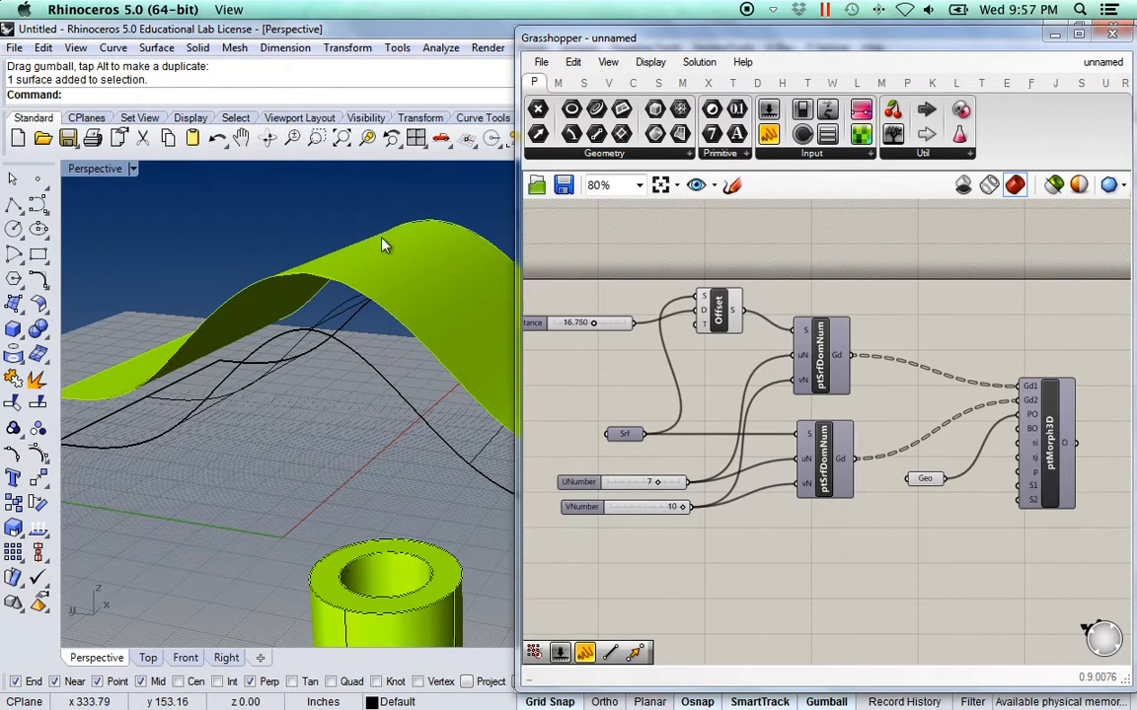
# Show the point grid previews of both ptSrfDomNum components on the offset and base surfaces.
pyautogui.rightClick(834, 378)
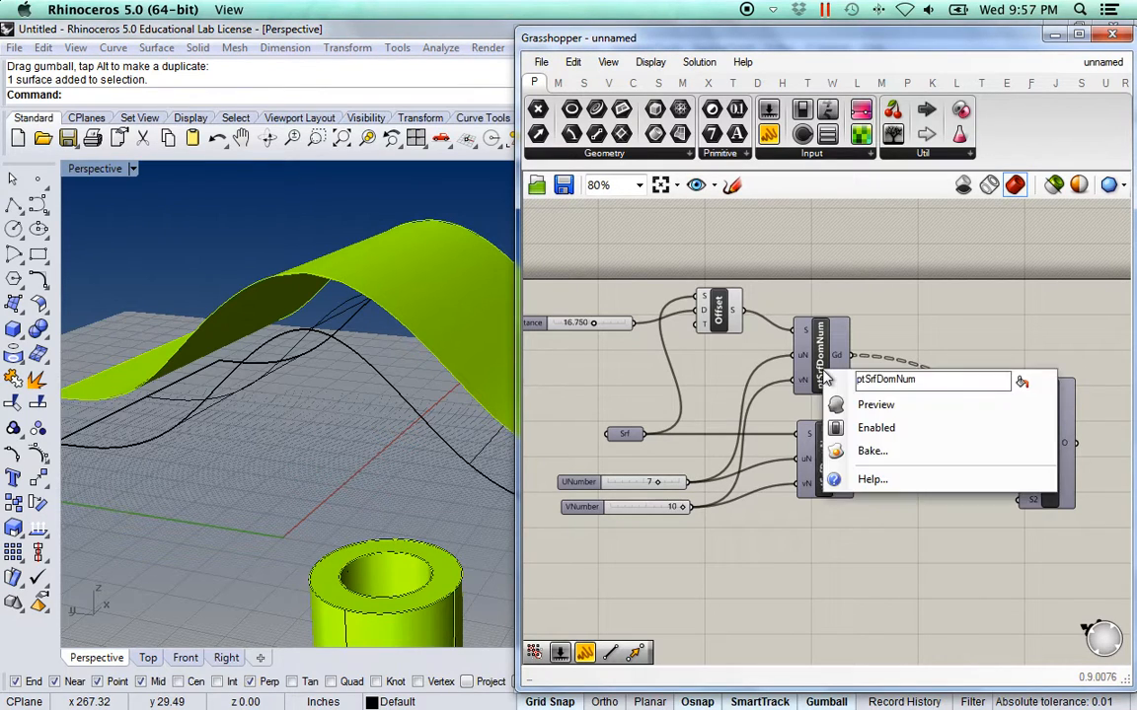
pyautogui.click(877, 403)
pyautogui.rightClick(827, 460)
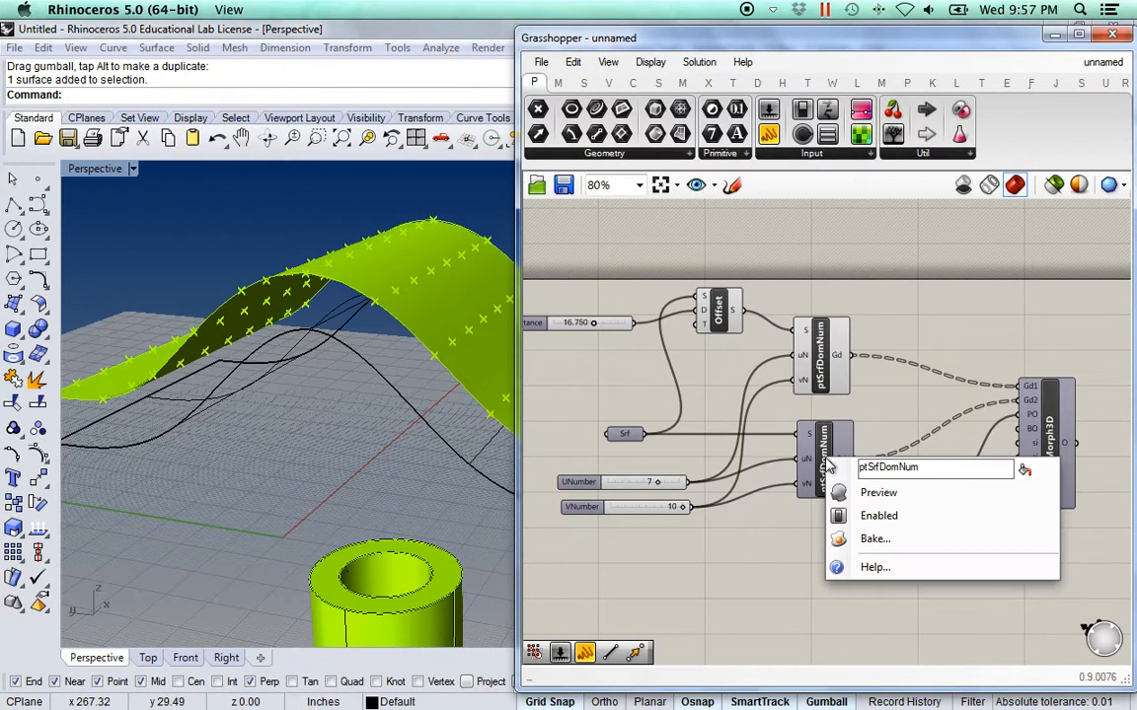
pyautogui.click(879, 493)
pyautogui.moveTo(231, 408); pyautogui.dragTo(300, 440, button='right')
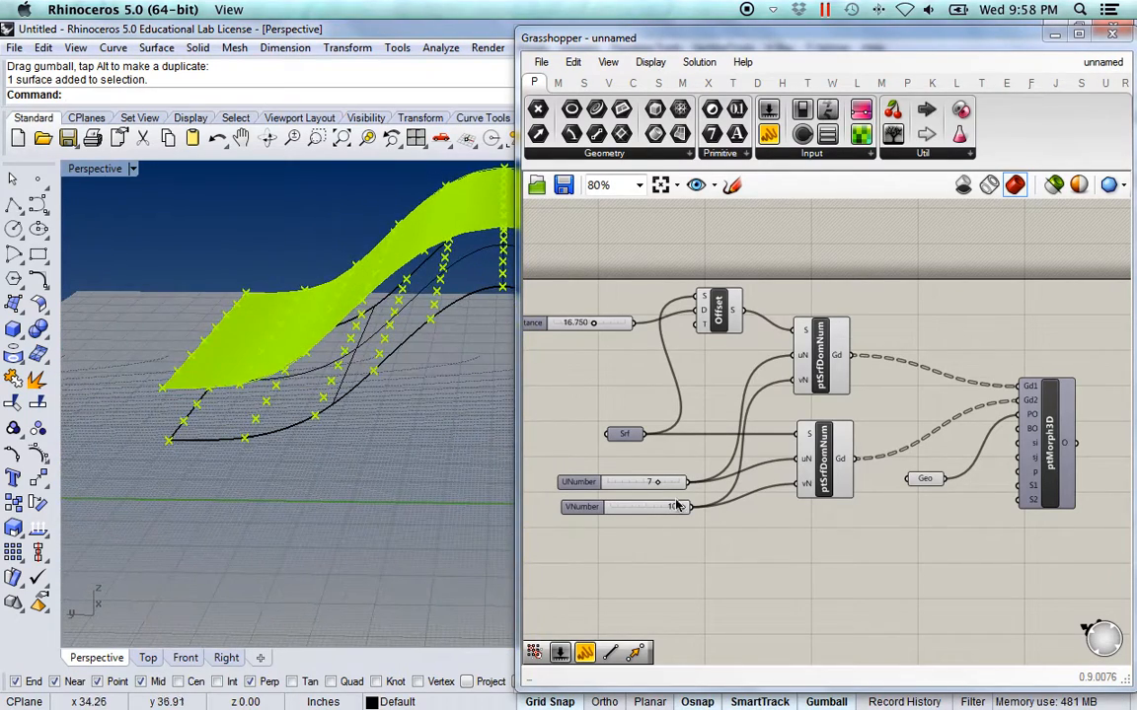
# Hide the previews of both ptSrfDomNum components together.
pyautogui.moveTo(837, 552); pyautogui.dragTo(815, 366)
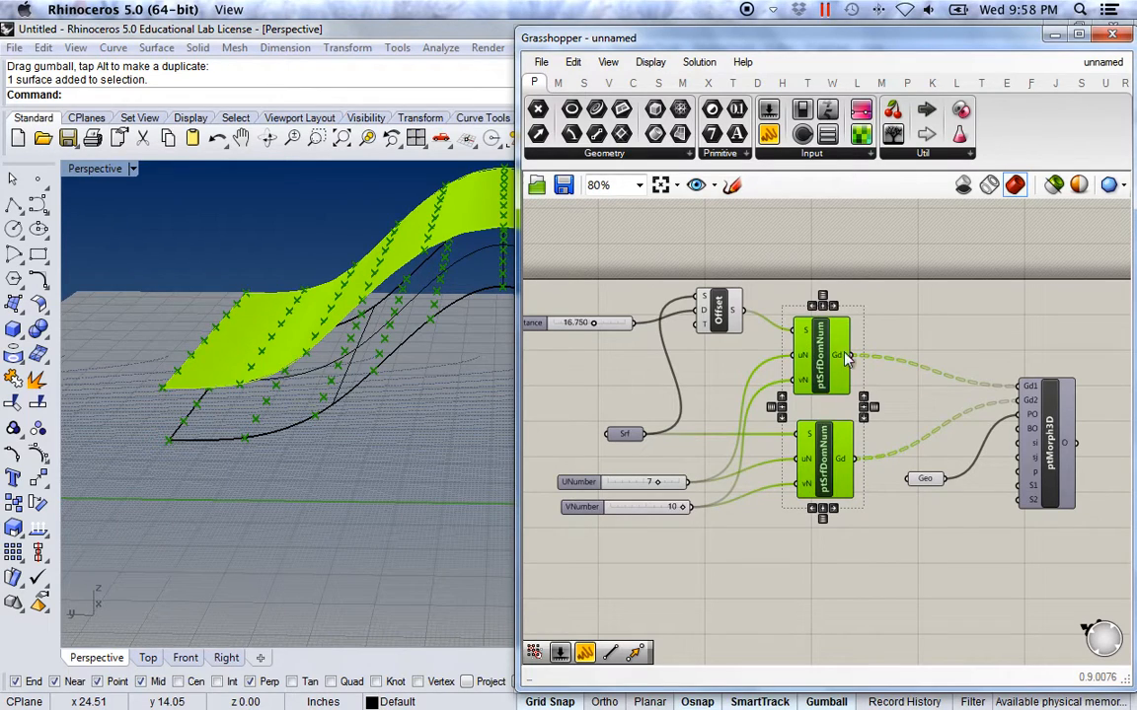
pyautogui.middleClick(843, 558)
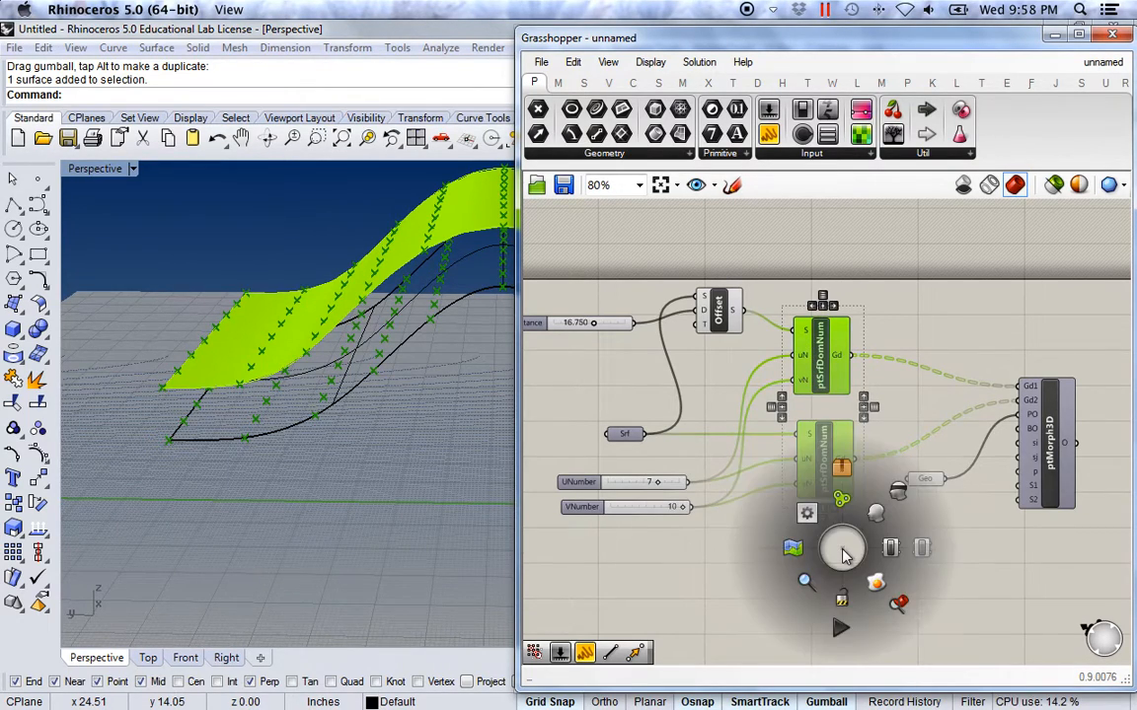
pyautogui.click(898, 494)
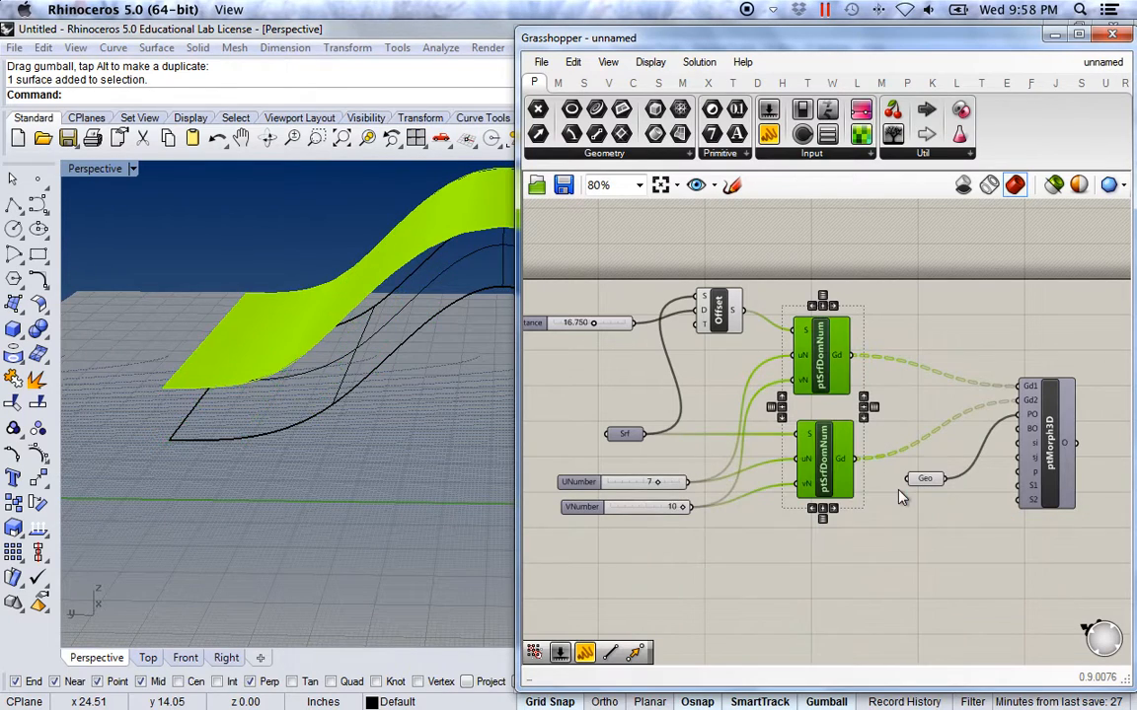
pyautogui.click(816, 563)
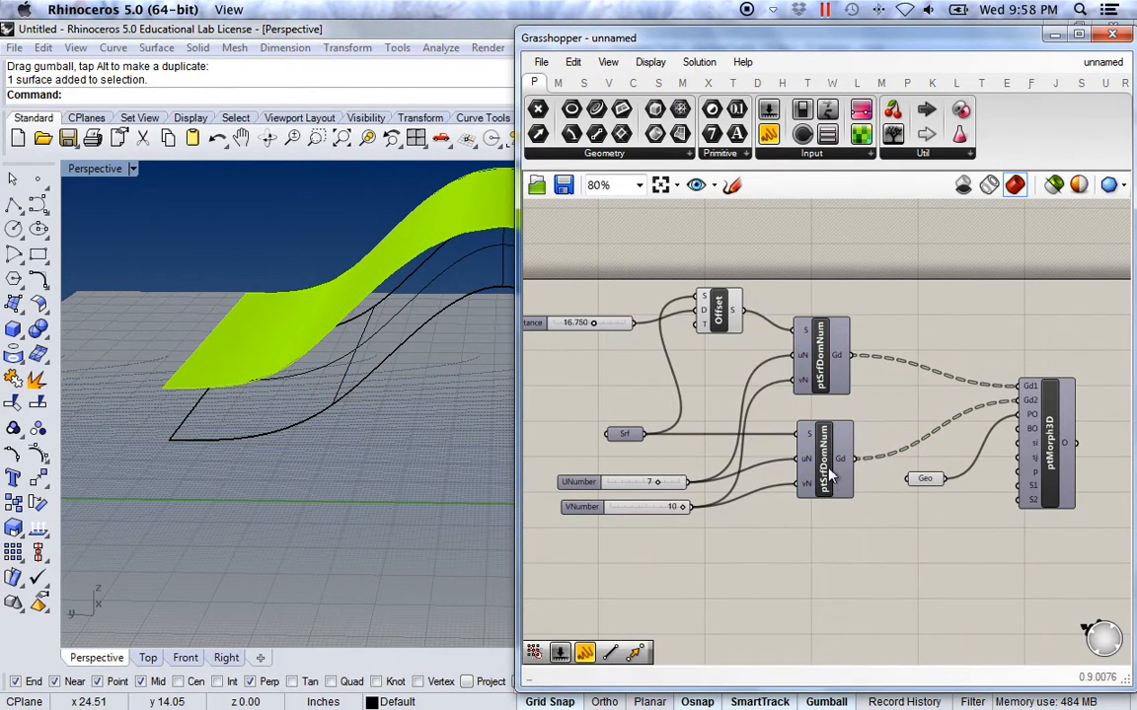
pyautogui.rightClick(828, 474)
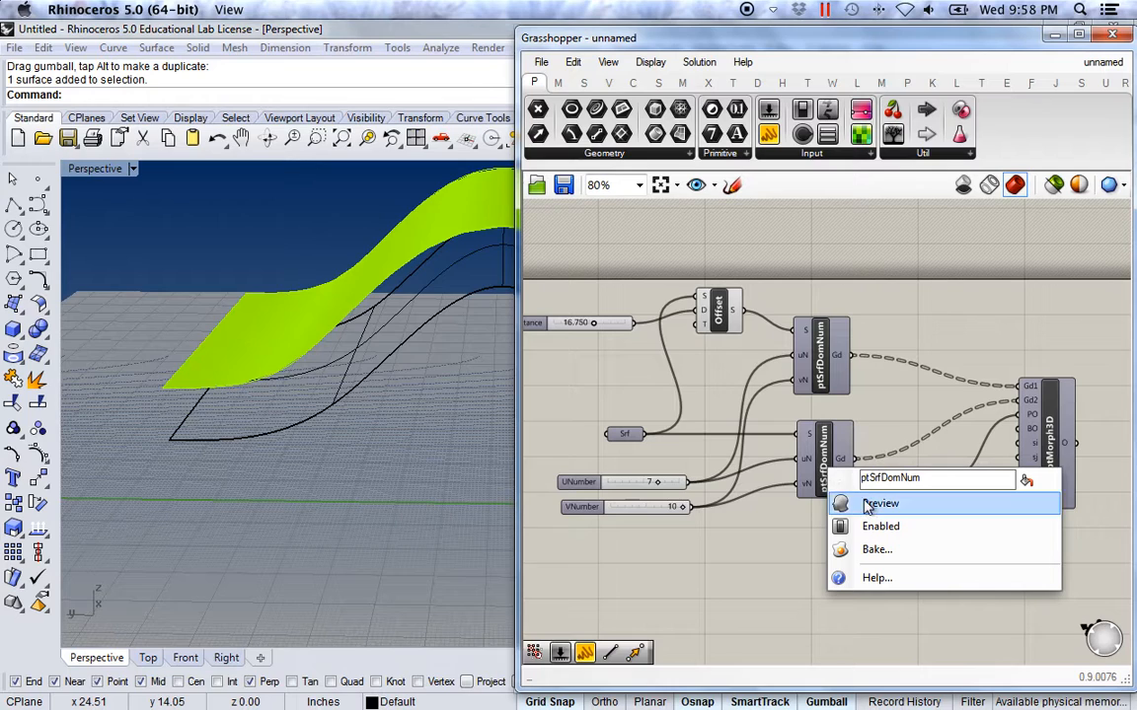
pyautogui.click(715, 550)
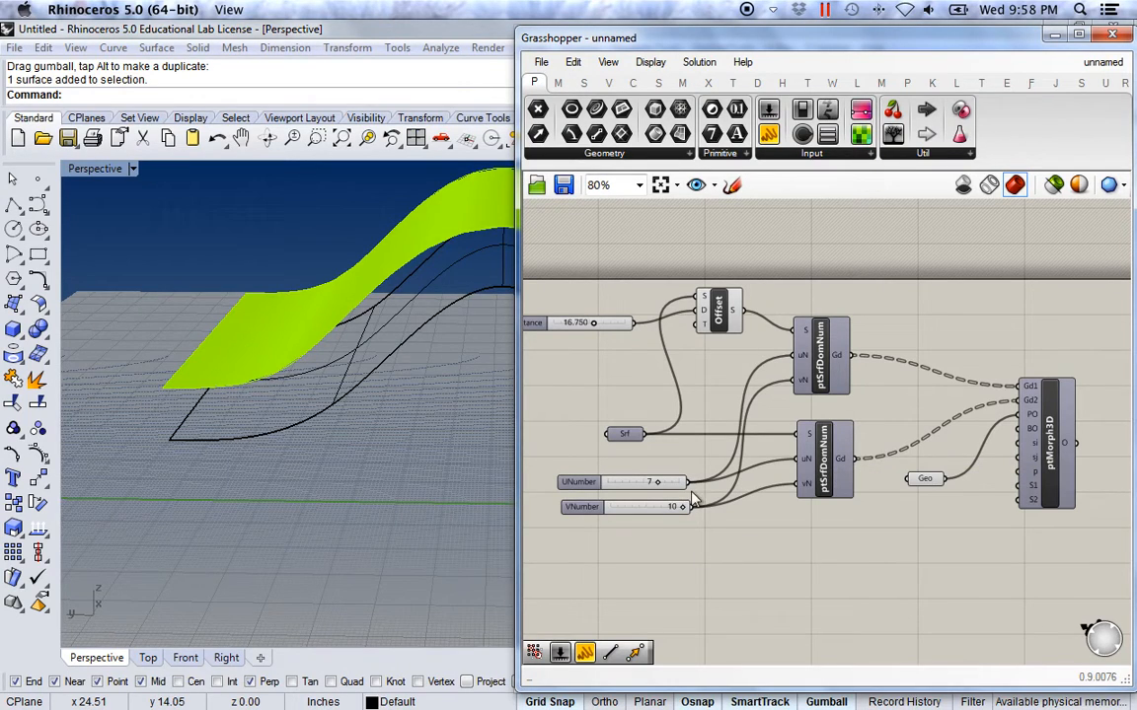
# Turn on the curved base surface's control points and move the ten points at one end outward to lengthen it.
pyautogui.click(367, 381)
pyautogui.moveTo(321, 402); pyautogui.dragTo(209, 352, button='right')
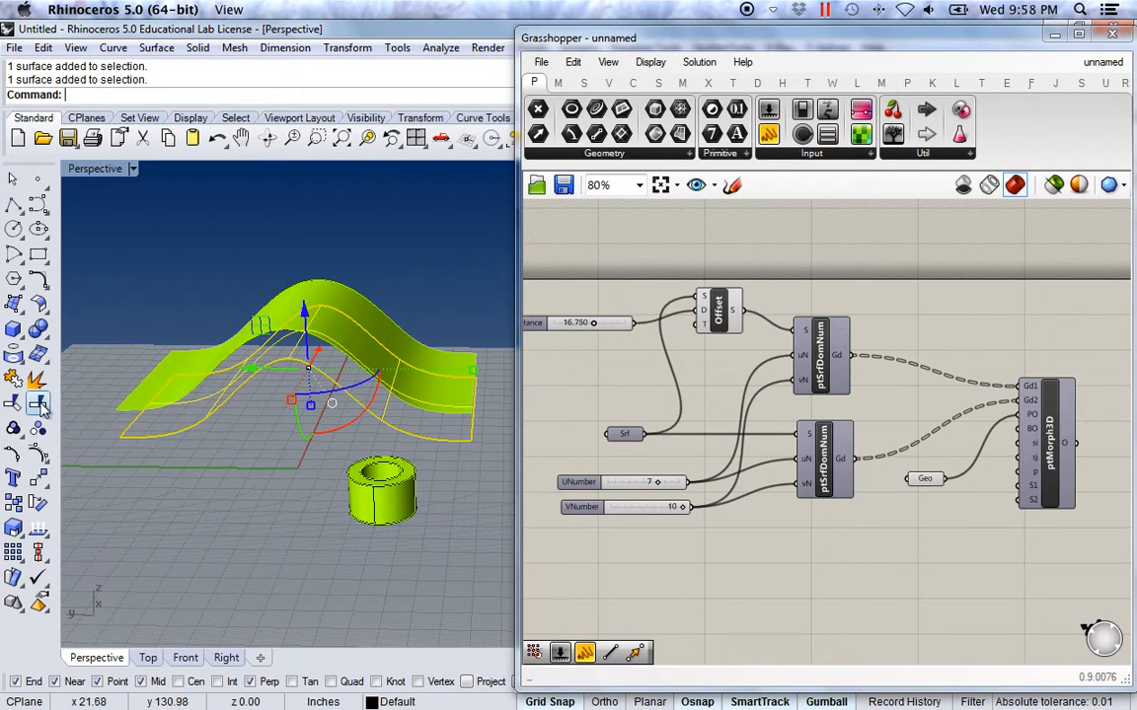
pyautogui.click(38, 453)
pyautogui.moveTo(131, 473); pyautogui.dragTo(236, 477, button='right')
pyautogui.moveTo(170, 386); pyautogui.dragTo(255, 448)
pyautogui.moveTo(255, 448); pyautogui.dragTo(296, 440, button='right')
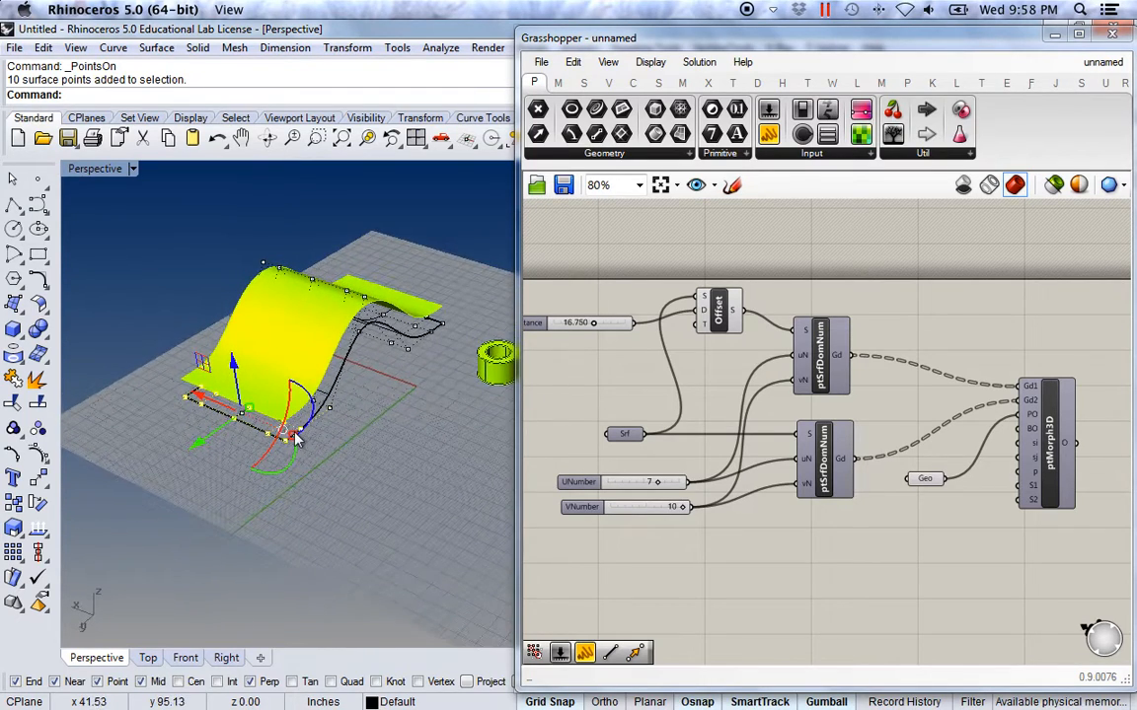
pyautogui.moveTo(296, 440); pyautogui.dragTo(161, 469)
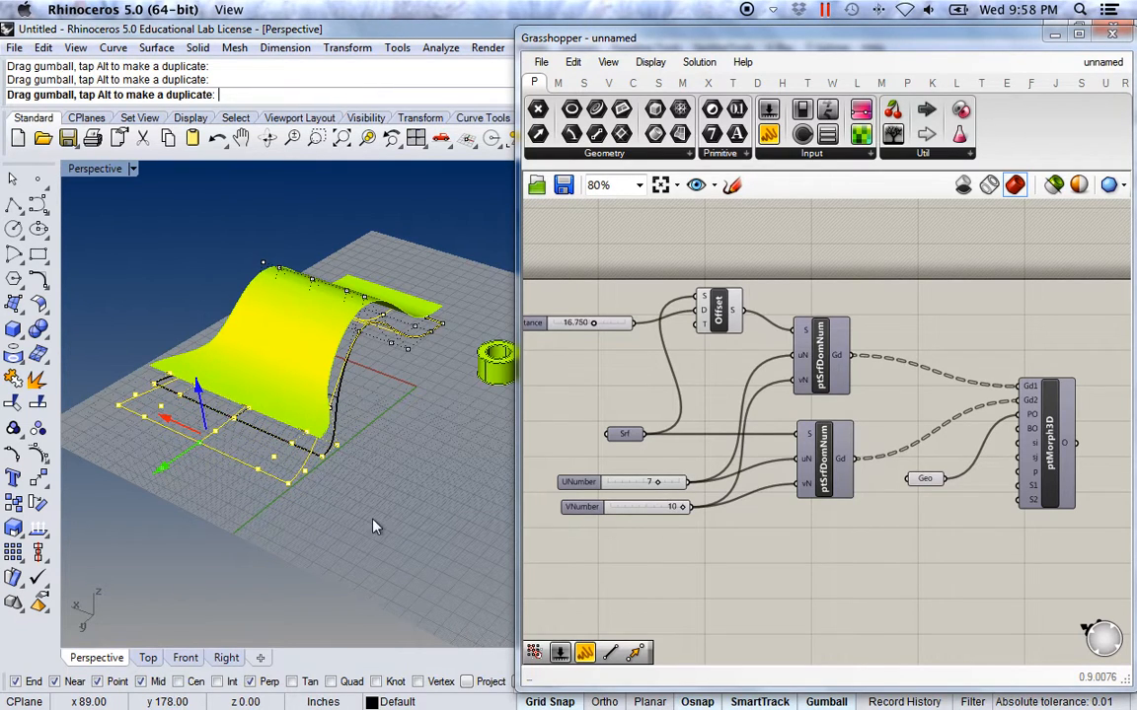
pyautogui.moveTo(373, 526); pyautogui.dragTo(384, 446)
# Move the ten control points at the opposite end of the base surface horizontally outward.
pyautogui.moveTo(385, 446); pyautogui.dragTo(415, 390, button='right')
pyautogui.moveTo(341, 286); pyautogui.dragTo(472, 395)
pyautogui.moveTo(472, 395); pyautogui.dragTo(360, 368, button='right')
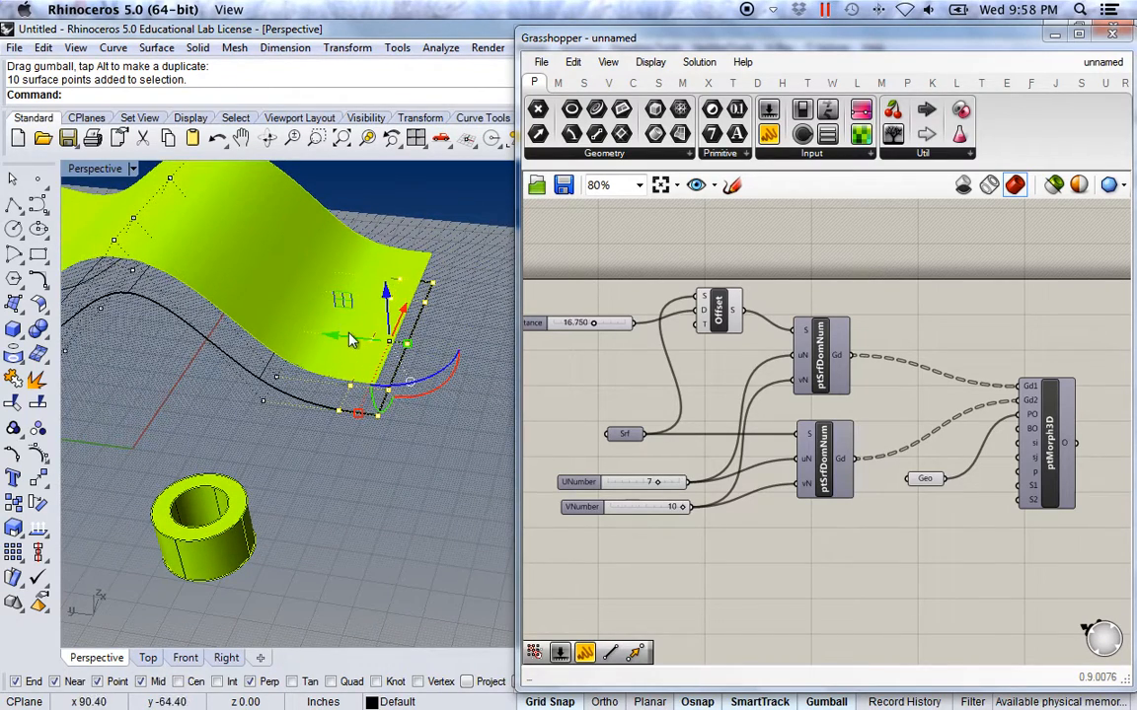
pyautogui.moveTo(352, 340); pyautogui.dragTo(393, 363)
pyautogui.moveTo(388, 363); pyautogui.dragTo(413, 365, button='right')
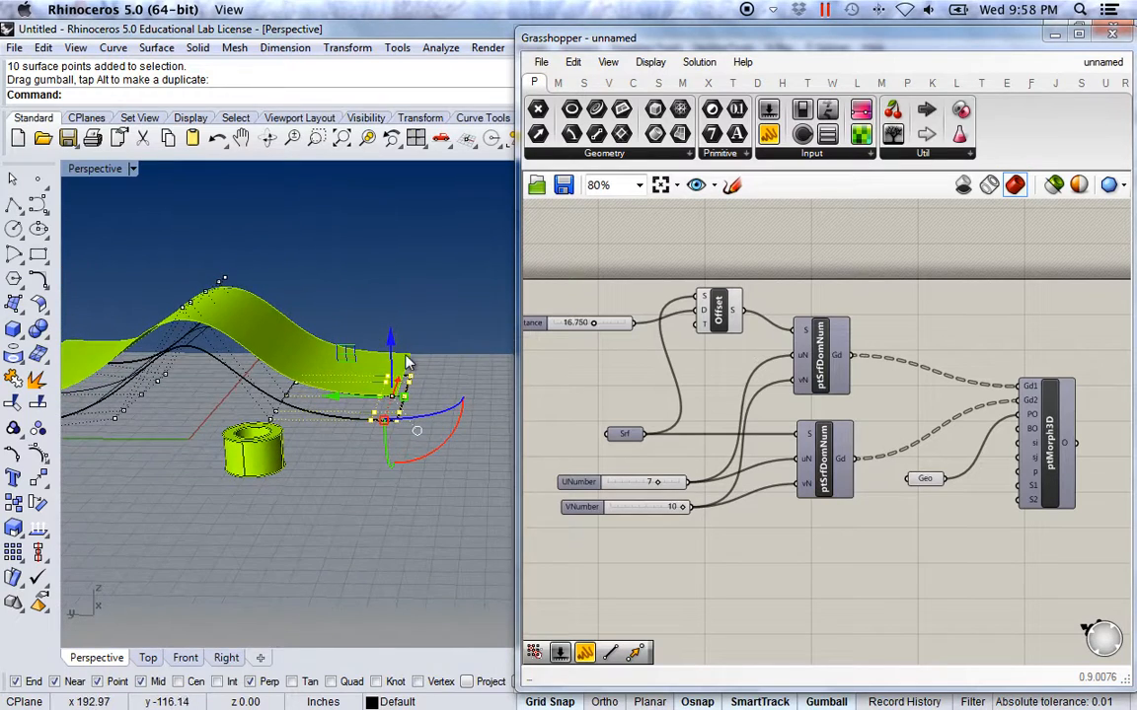
# Raise the selected end control points of the base surface, rotate them so the end tilts upward, and turn the control points off.
pyautogui.moveTo(391, 343); pyautogui.dragTo(390, 314)
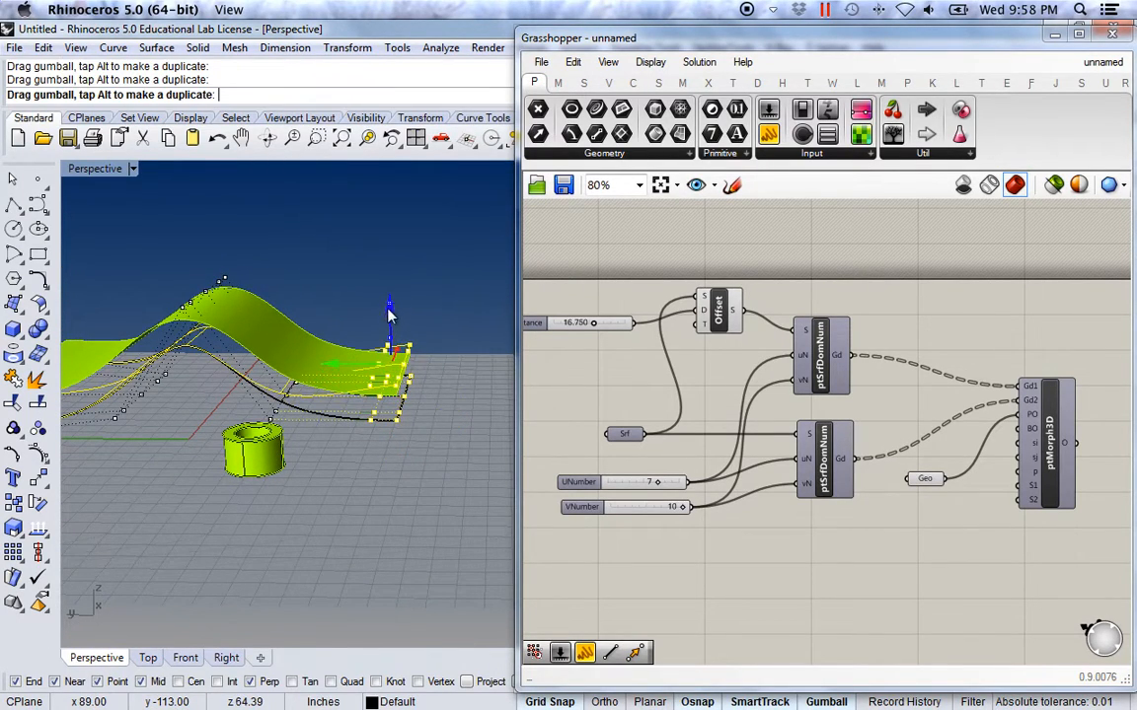
pyautogui.moveTo(426, 444)
pyautogui.mouseDown(button='right')
pyautogui.moveTo(444, 418)
pyautogui.moveTo(438, 446)
pyautogui.mouseUp(button='right')
pyautogui.moveTo(415, 435); pyautogui.dragTo(454, 418)
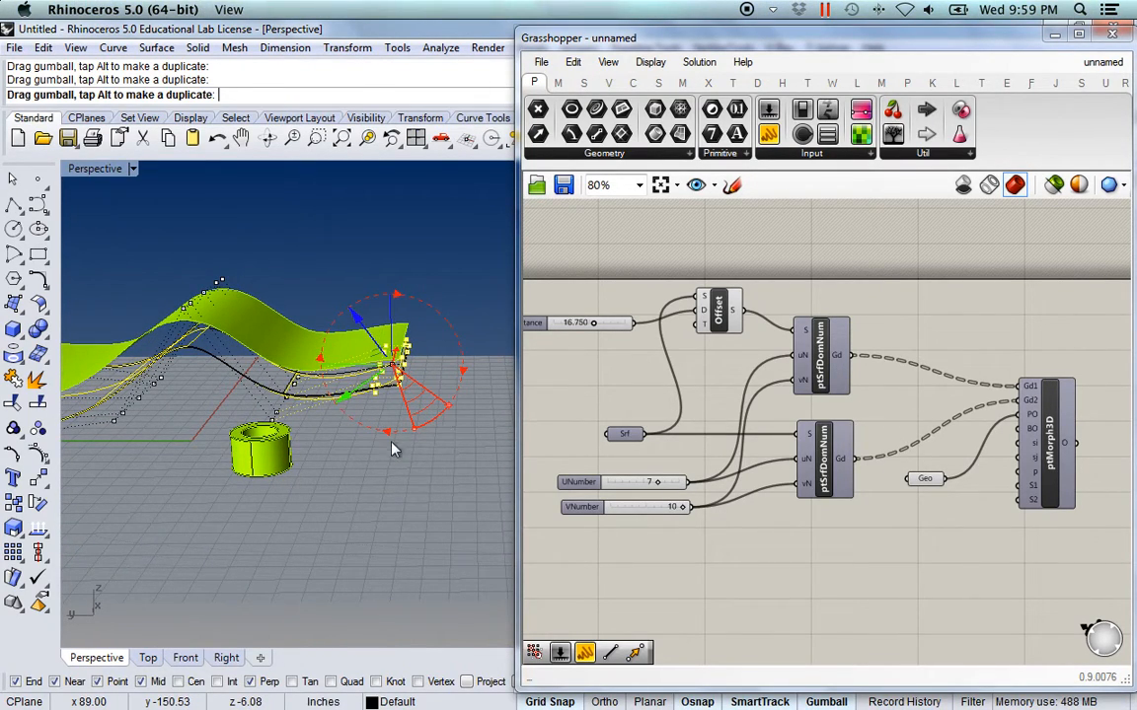
pyautogui.moveTo(391, 446); pyautogui.dragTo(392, 446)
pyautogui.moveTo(391, 446); pyautogui.dragTo(494, 463, button='right')
pyautogui.press('Escape')
# Show the preview of the ptMorph3D component and hide the preview of the Offset component.
pyautogui.rightClick(1053, 473)
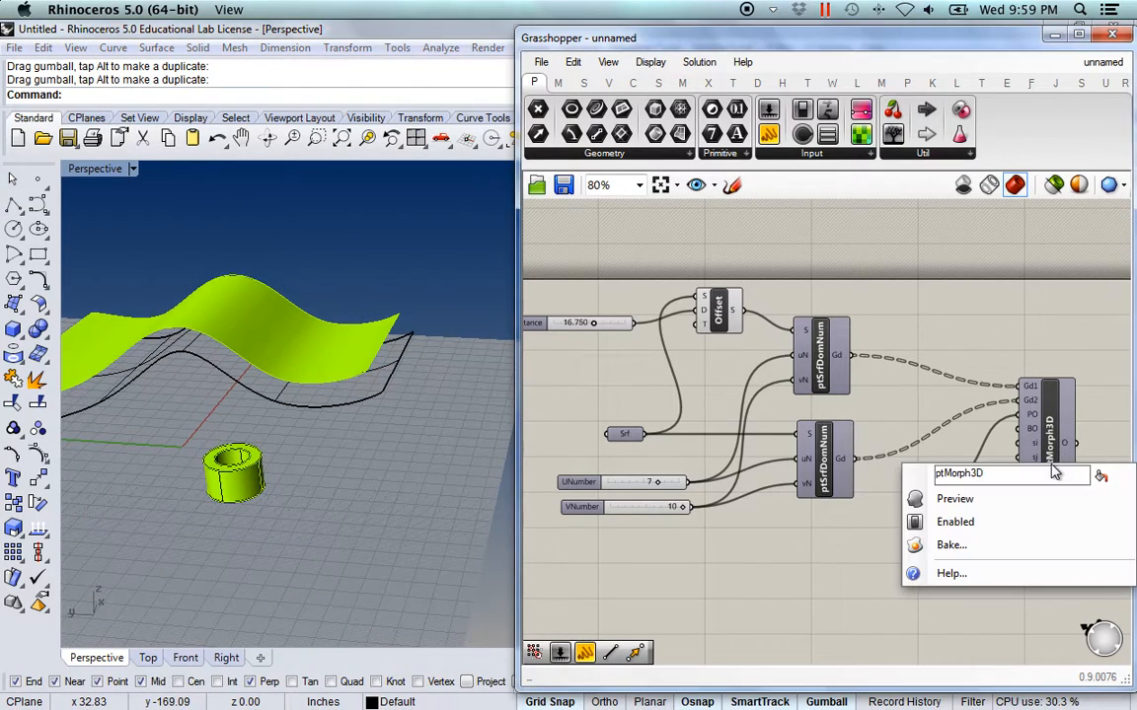
pyautogui.click(1032, 501)
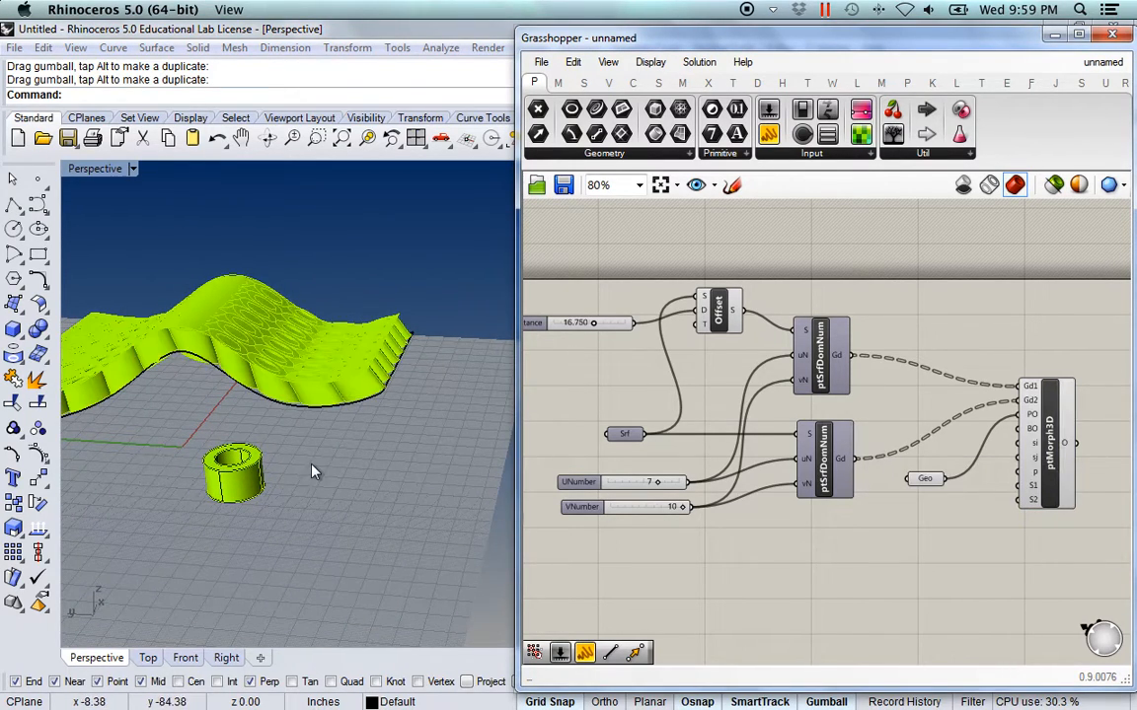
pyautogui.moveTo(152, 472); pyautogui.dragTo(266, 491, button='right')
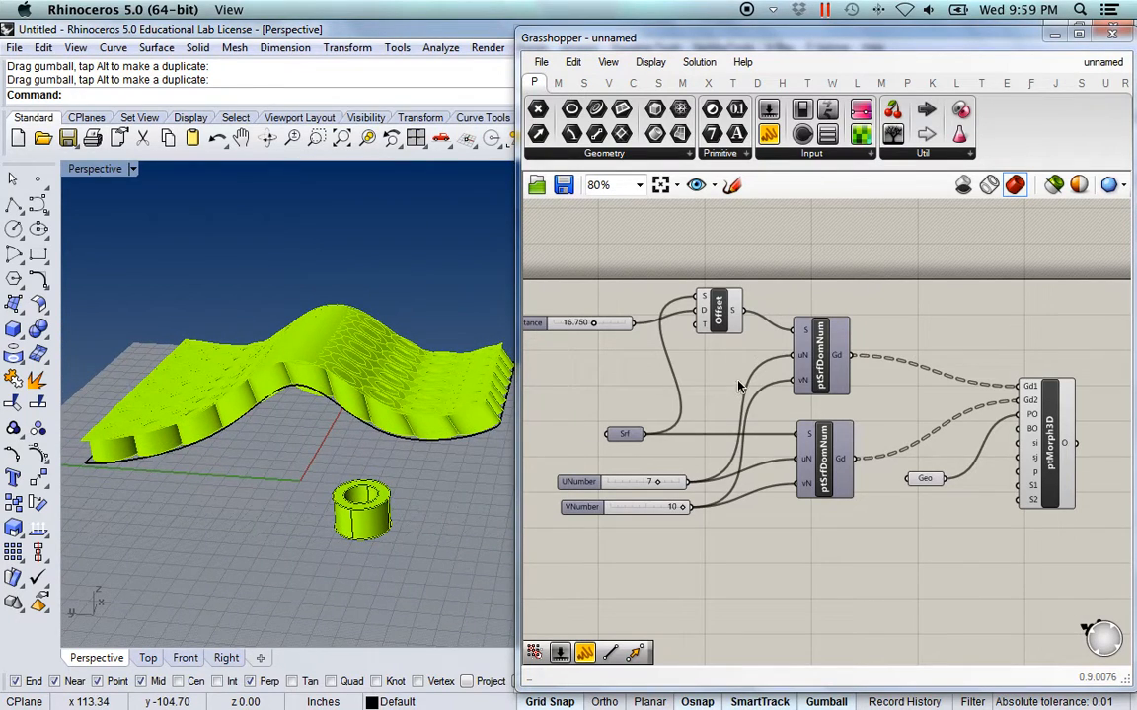
pyautogui.rightClick(718, 314)
pyautogui.click(779, 340)
# Turn on the solid edit points of the source tube with SolidPtOn.
pyautogui.moveTo(253, 456); pyautogui.dragTo(320, 384, button='right')
pyautogui.scroll(6, 320, 384)
pyautogui.moveTo(207, 475)
pyautogui.keyDown('shift'); pyautogui.mouseDown(button='right')
pyautogui.moveTo(347, 399)
pyautogui.moveTo(393, 330)
pyautogui.moveTo(338, 357)
pyautogui.moveTo(253, 319)
pyautogui.moveTo(317, 338)
pyautogui.moveTo(285, 380)
pyautogui.moveTo(330, 315)
pyautogui.moveTo(323, 394)
pyautogui.moveTo(296, 414)
pyautogui.moveTo(318, 422)
pyautogui.moveTo(197, 454)
pyautogui.moveTo(230, 437)
pyautogui.moveTo(242, 506)
pyautogui.mouseUp(button='right'); pyautogui.keyUp('shift')
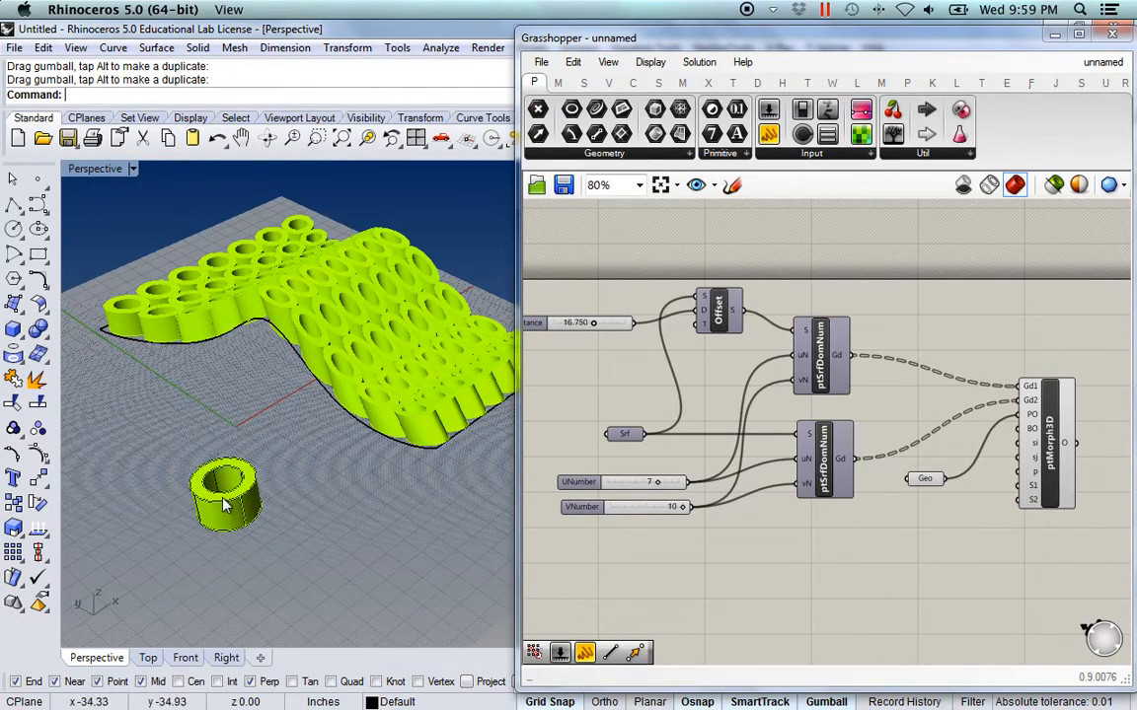
pyautogui.scroll(10, 223, 503)
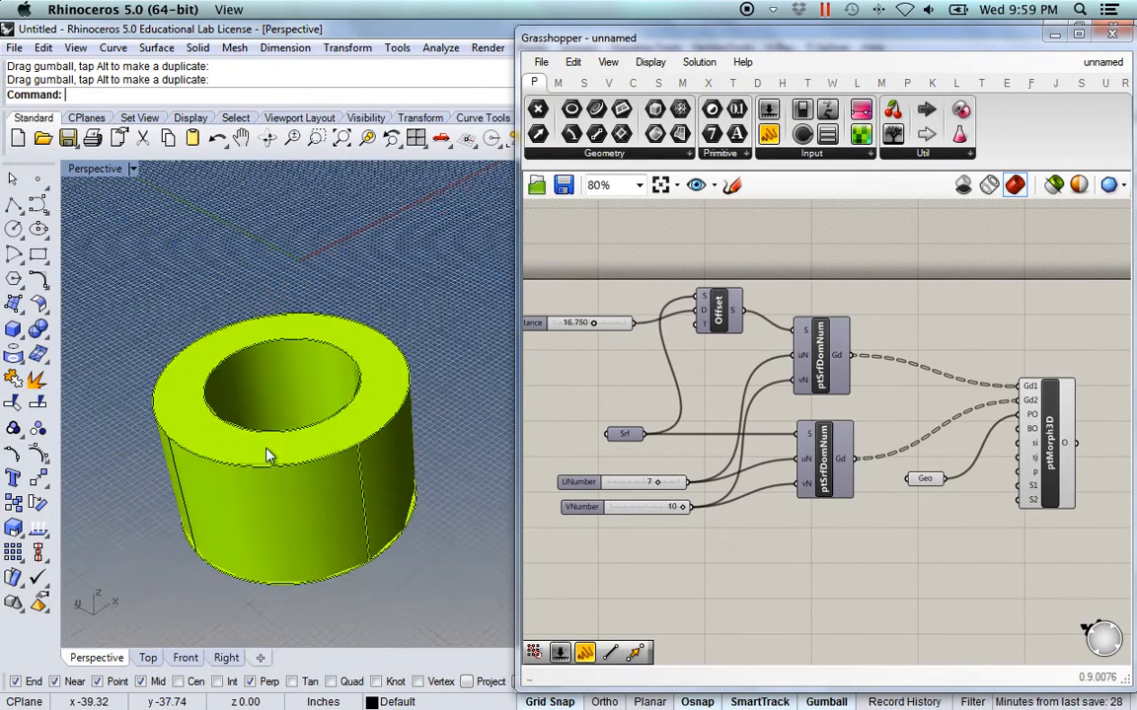
pyautogui.click(307, 429)
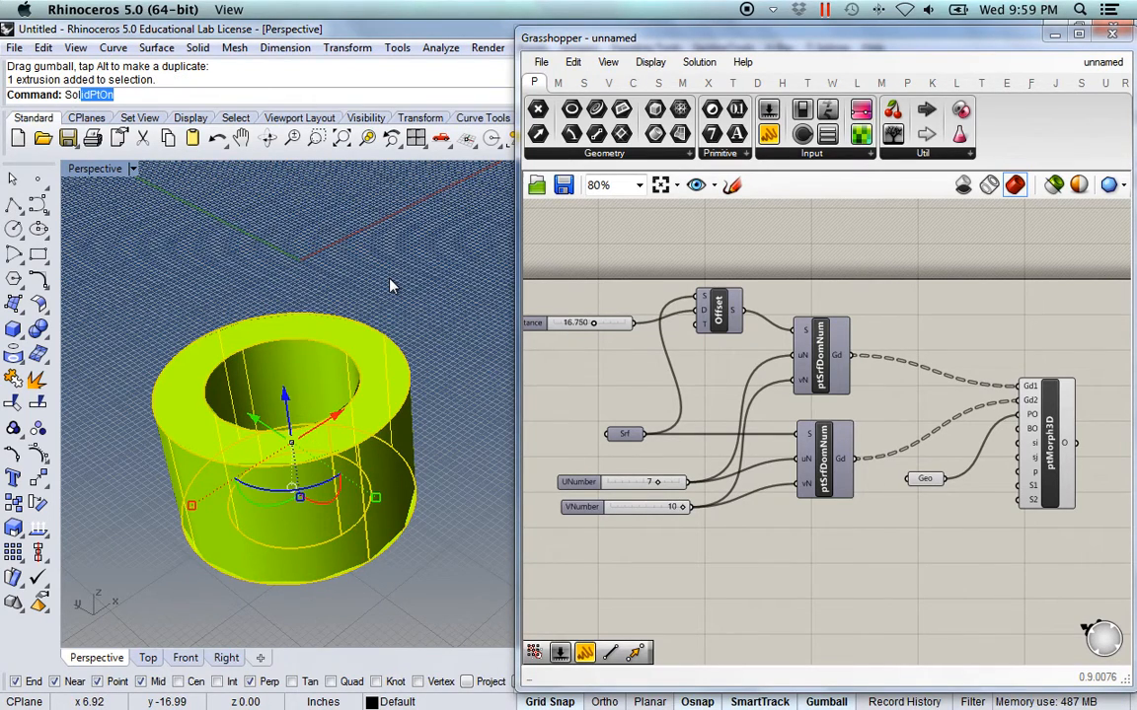
pyautogui.press('Return')
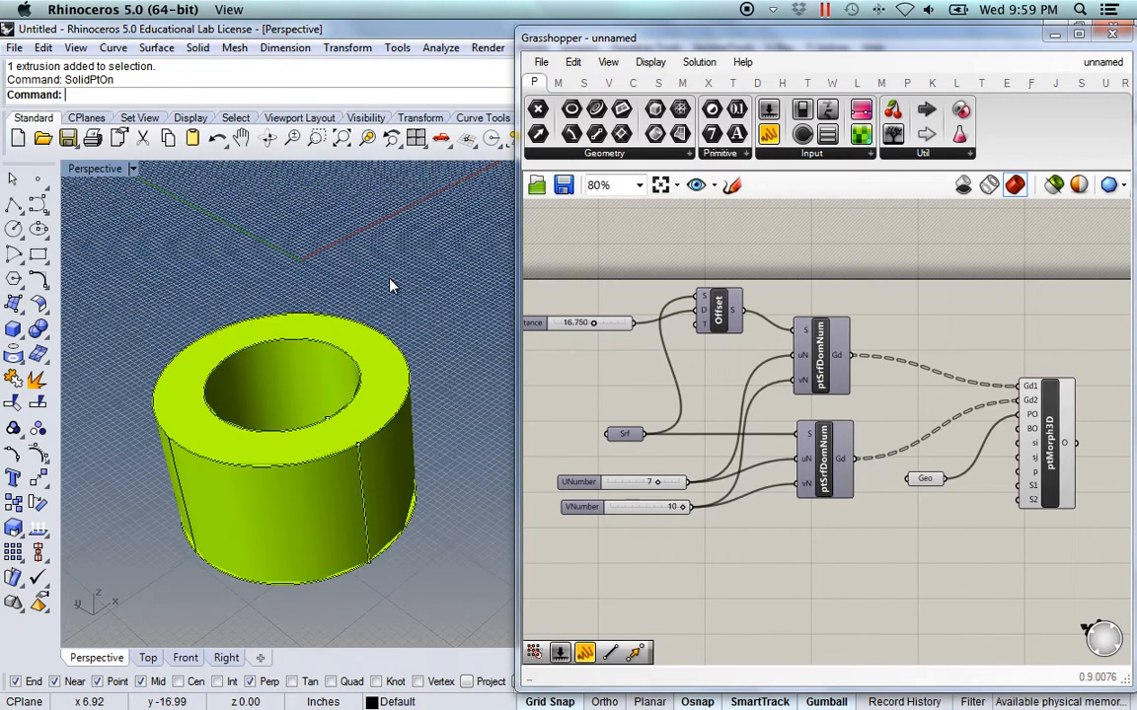
# Move the edit point of the tube's inner top rim straight up to taper the upper part of the tube.
pyautogui.click(329, 424)
pyautogui.moveTo(415, 444); pyautogui.dragTo(431, 375, button='right')
pyautogui.scroll(-6, 356, 294)
pyautogui.keyDown('shift'); pyautogui.moveTo(365, 297); pyautogui.dragTo(353, 413, button='right'); pyautogui.keyUp('shift')
pyautogui.moveTo(292, 404); pyautogui.dragTo(297, 352)
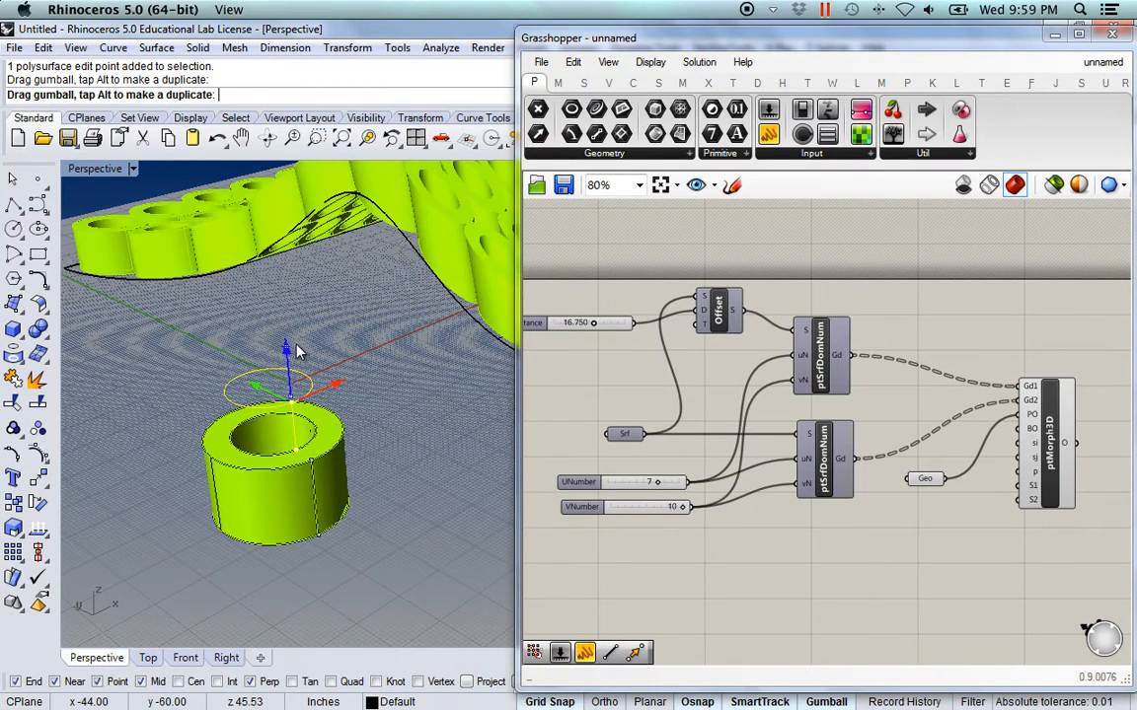
pyautogui.moveTo(367, 434); pyautogui.dragTo(369, 459)
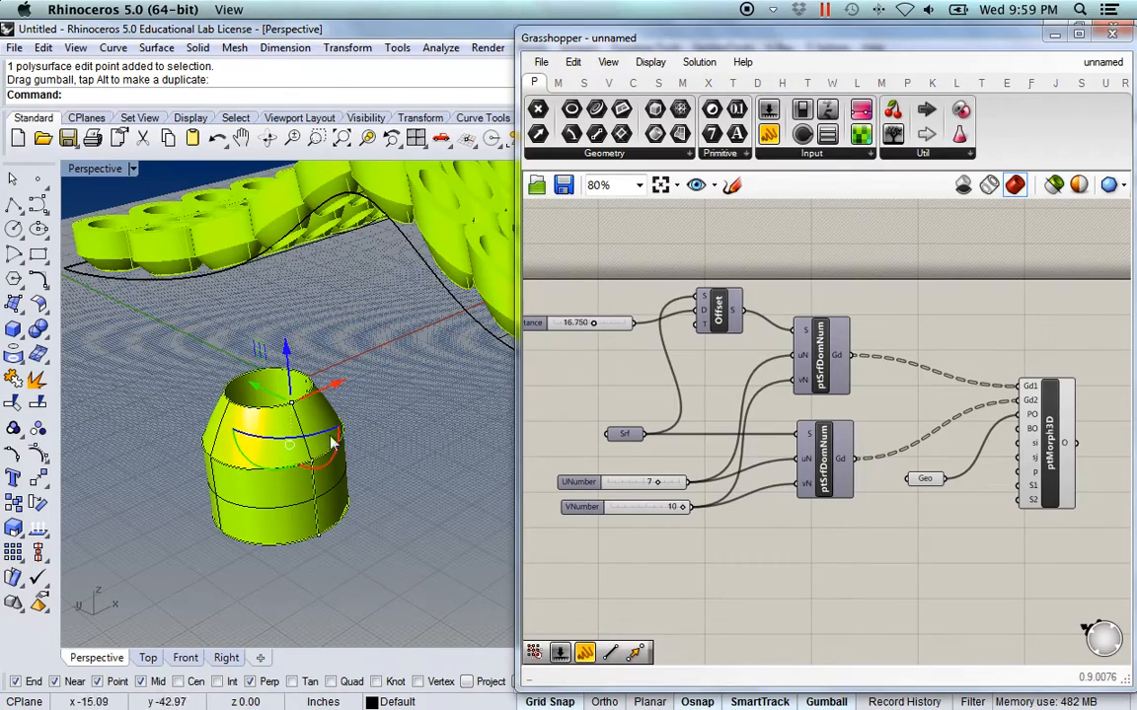
# On the tube's underside, move the outer bottom rim slightly downward and the inner bottom rim slightly upward.
pyautogui.moveTo(336, 541); pyautogui.dragTo(370, 305, button='right')
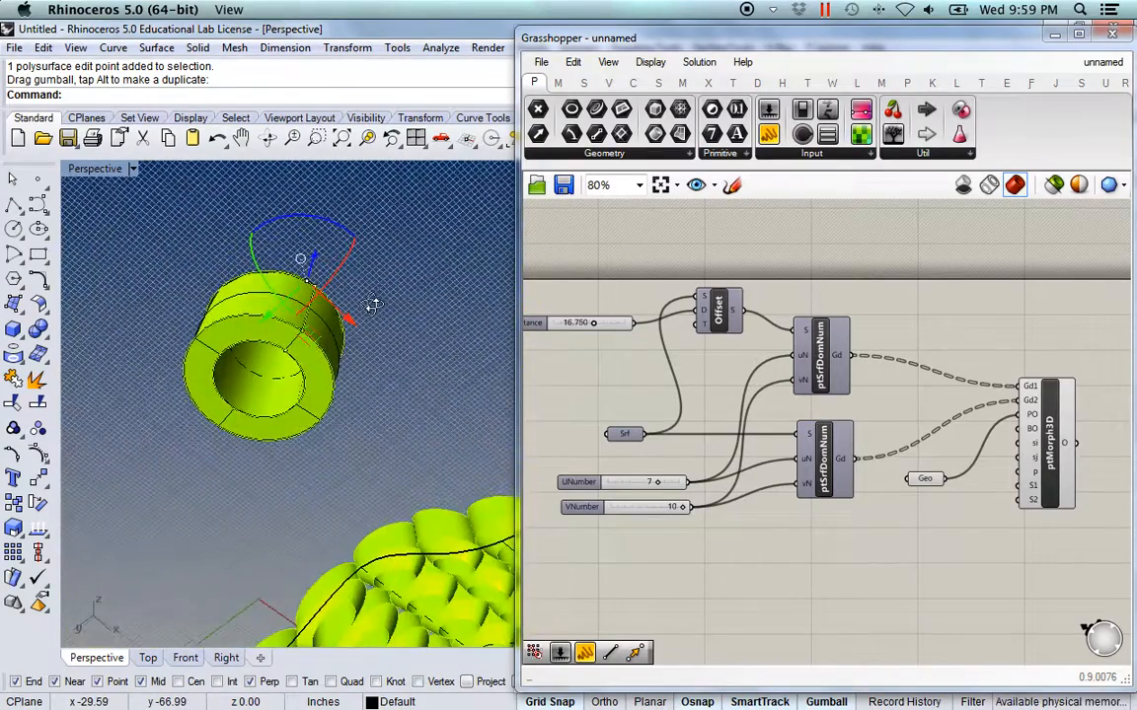
pyautogui.scroll(3, 301, 371)
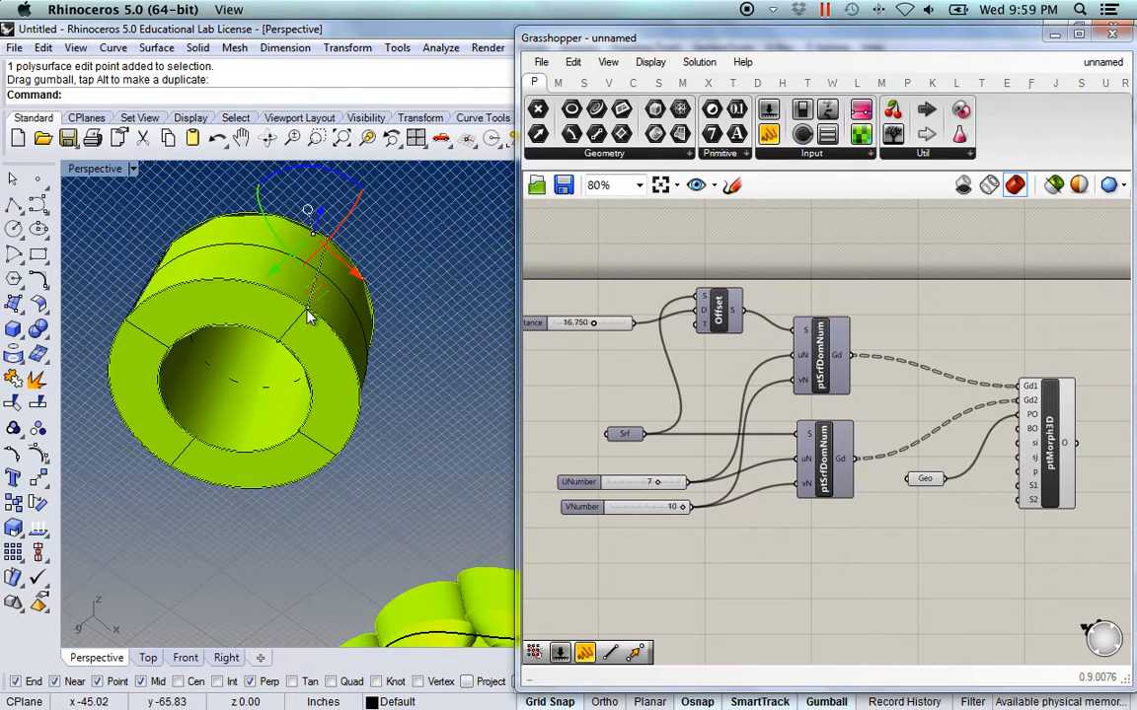
pyautogui.click(307, 316)
pyautogui.moveTo(316, 286); pyautogui.dragTo(292, 419)
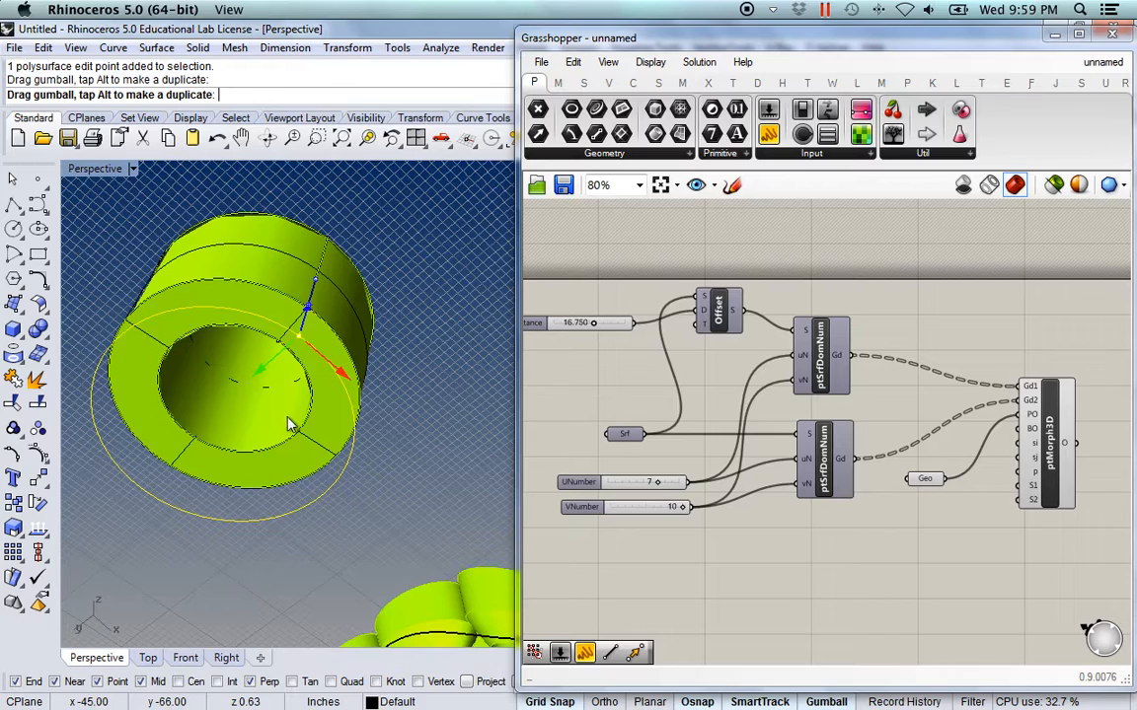
pyautogui.moveTo(281, 471); pyautogui.dragTo(280, 470)
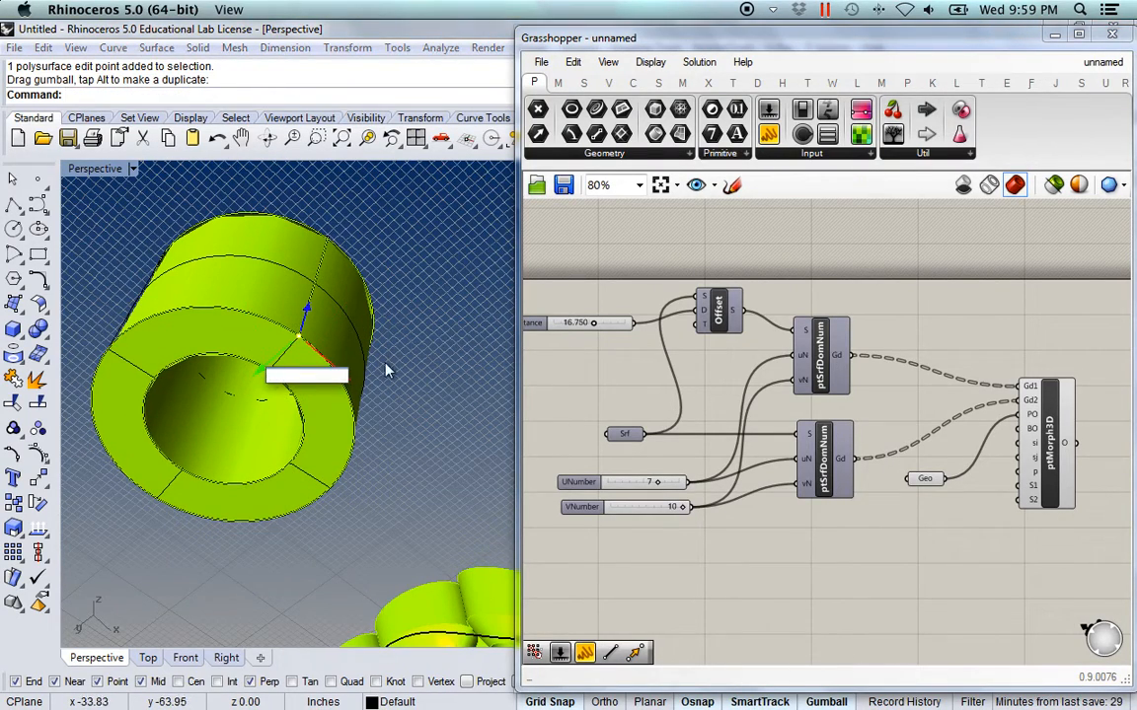
pyautogui.press('Escape')
pyautogui.click(268, 372)
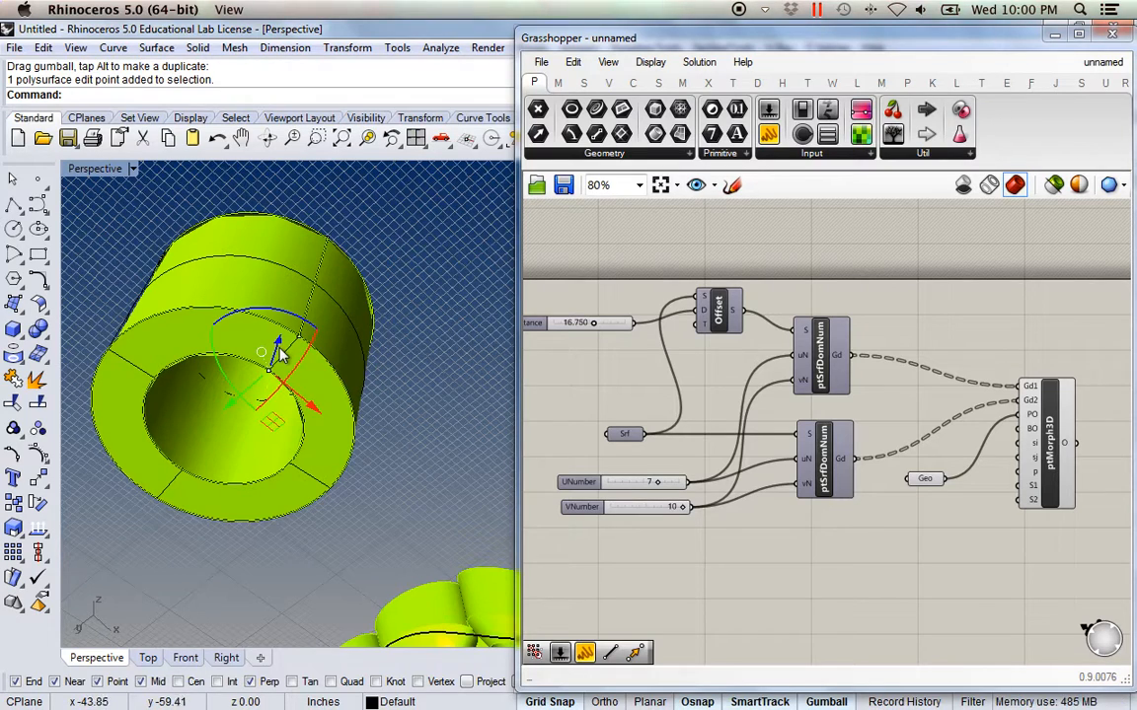
pyautogui.moveTo(281, 338); pyautogui.dragTo(285, 317)
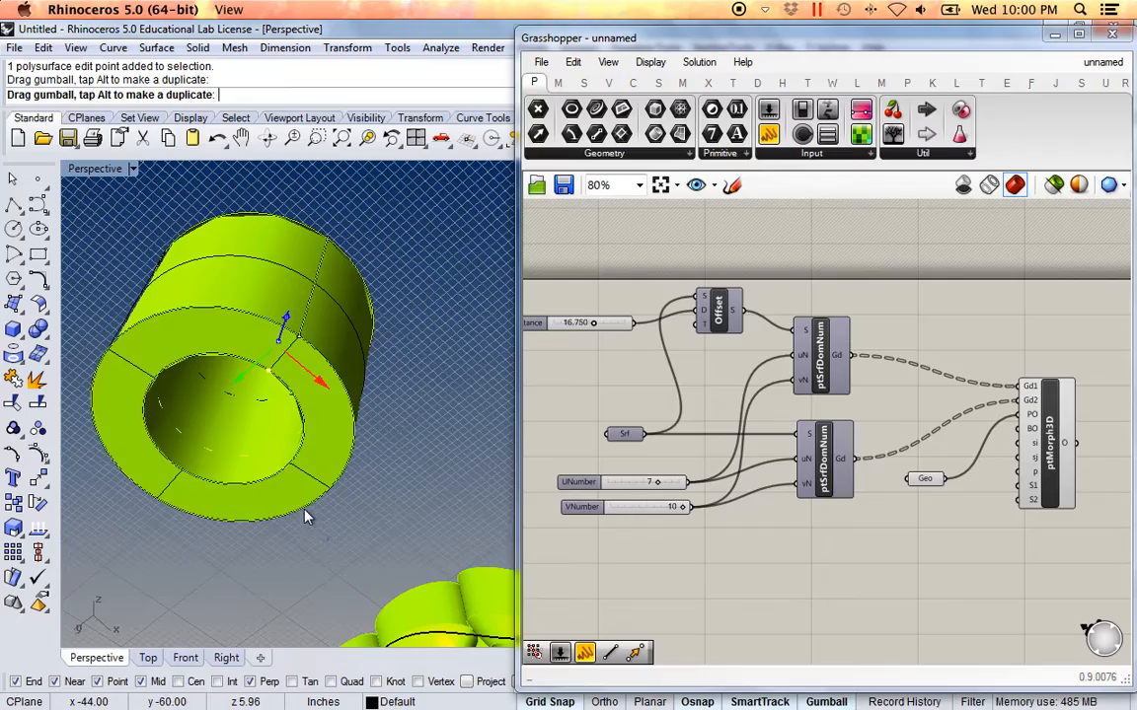
# Examine the morphed tubes across the curved surface, both close up and as a whole, from several angles.
pyautogui.moveTo(256, 525); pyautogui.dragTo(238, 501, button='right')
pyautogui.moveTo(308, 352); pyautogui.dragTo(225, 406, button='right')
pyautogui.scroll(-3, 292, 515)
pyautogui.scroll(10, 225, 407)
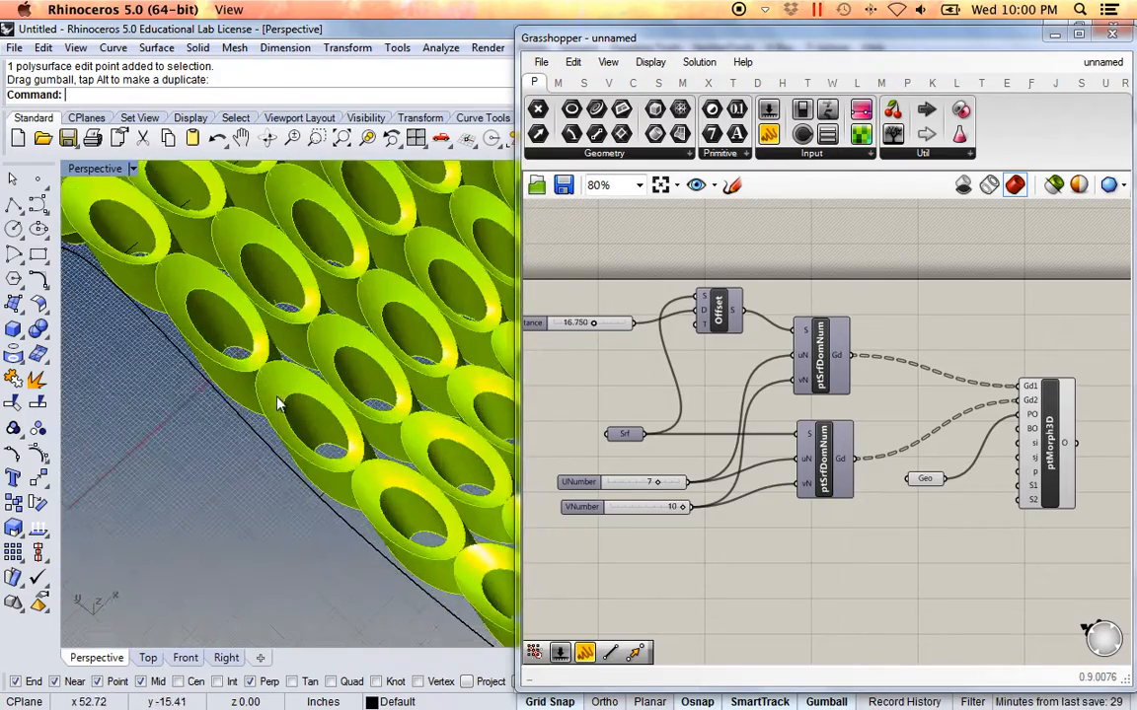
pyautogui.moveTo(251, 333); pyautogui.dragTo(255, 534, button='right')
pyautogui.scroll(5, 254, 532)
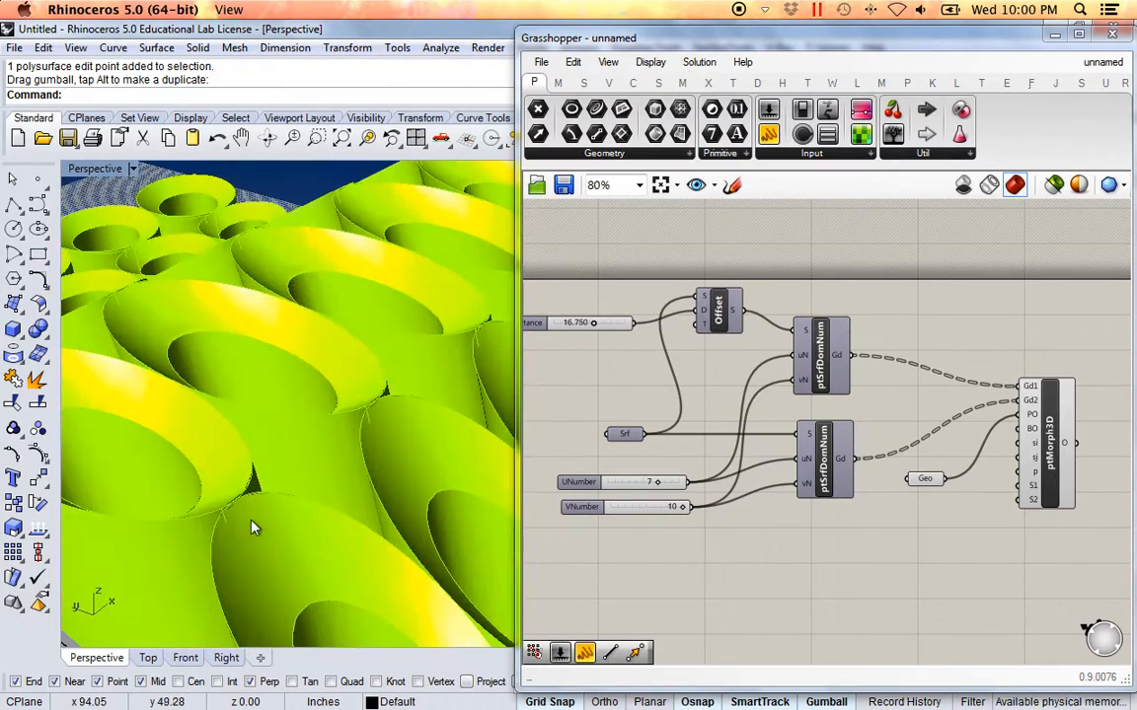
pyautogui.scroll(-5, 267, 475)
pyautogui.moveTo(246, 434); pyautogui.dragTo(291, 426, button='right')
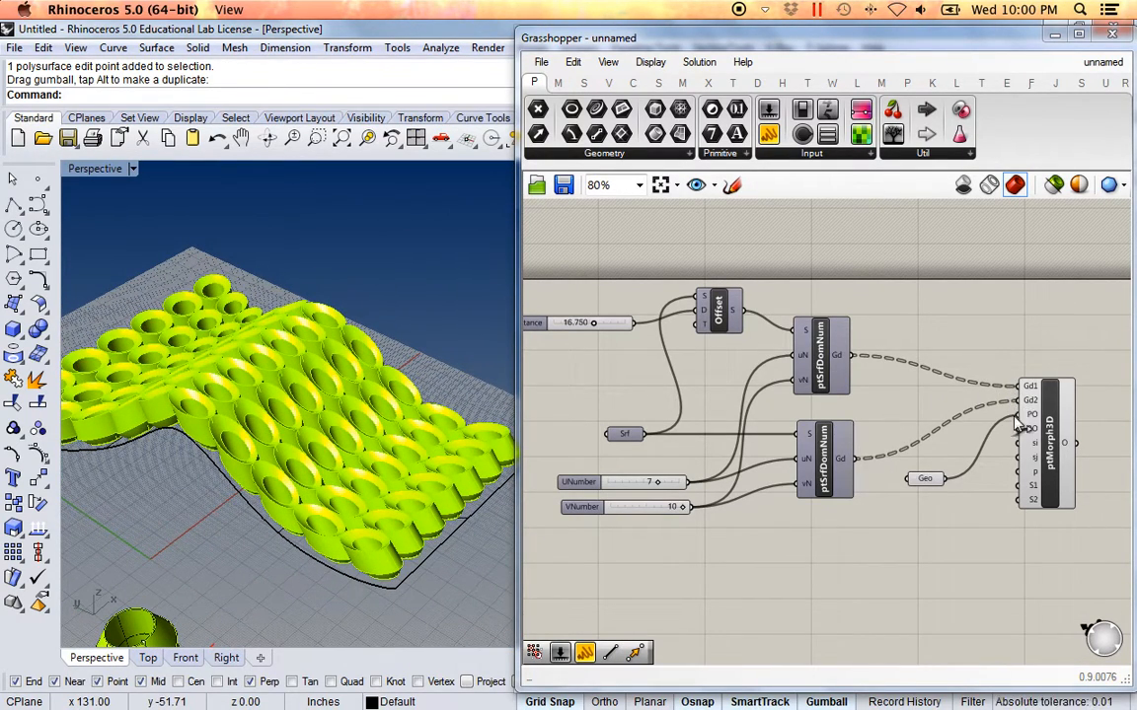
# Swap the grid inputs of ptMorph3D by connecting the offset surface's grid to Gd2 and the base surface's grid to Gd1.
pyautogui.rightClick(1030, 391)
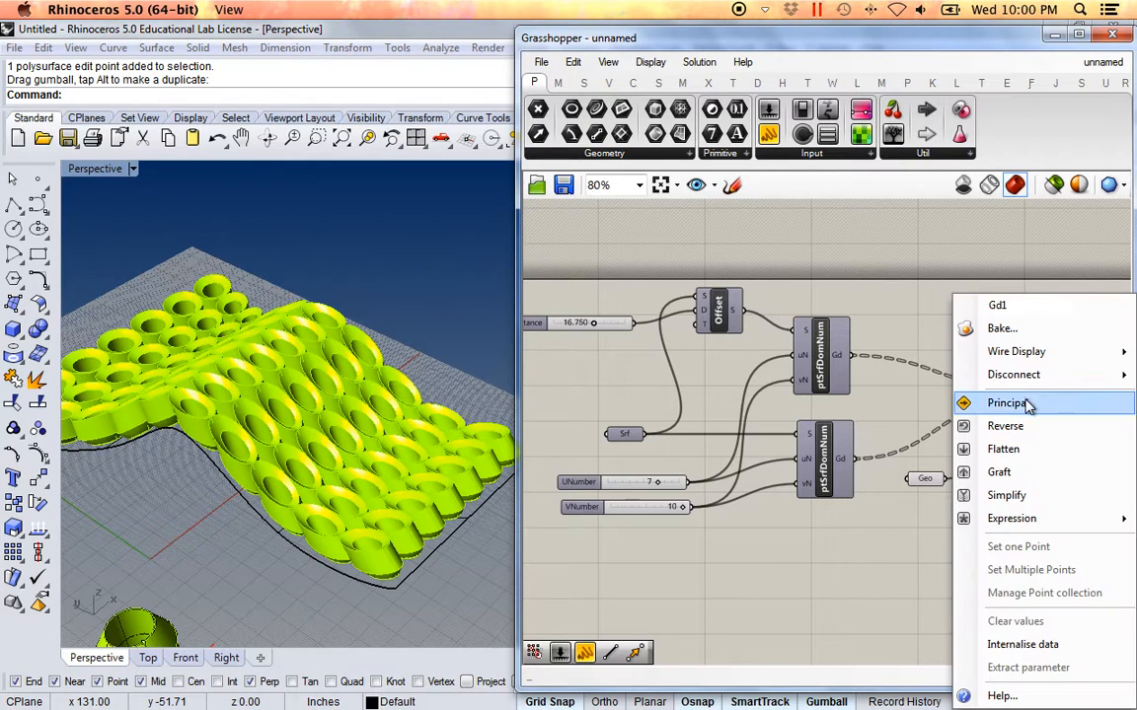
pyautogui.moveTo(977, 381)
pyautogui.click(808, 378)
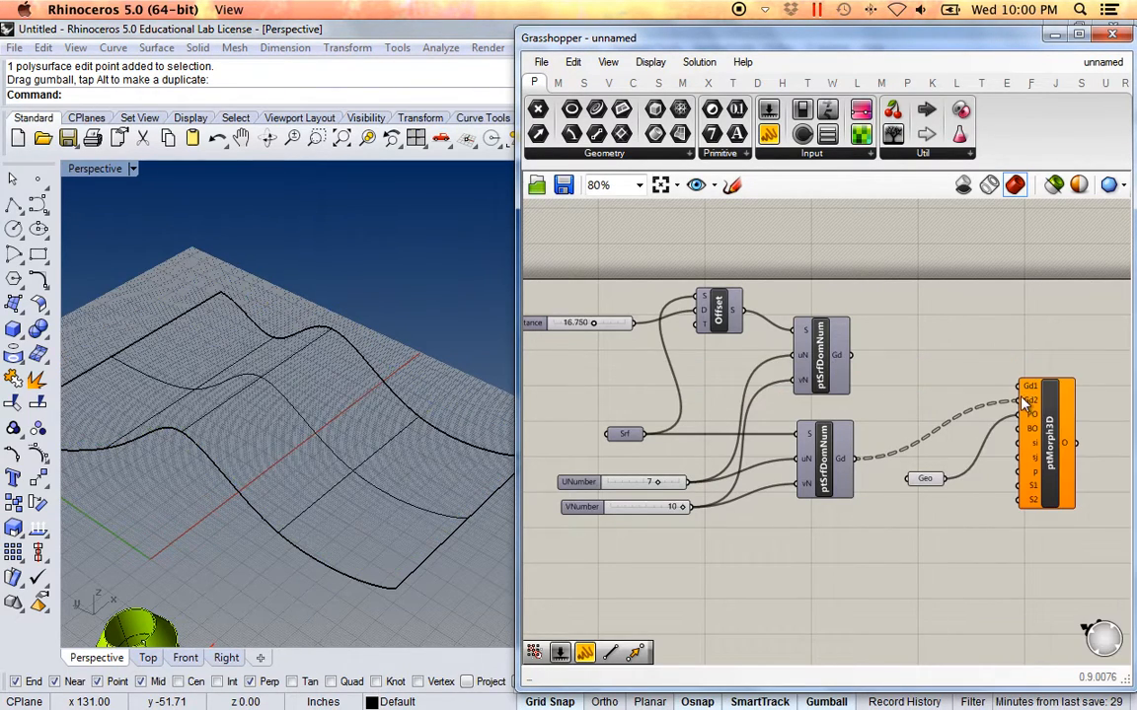
pyautogui.rightClick(1029, 404)
pyautogui.moveTo(1027, 375)
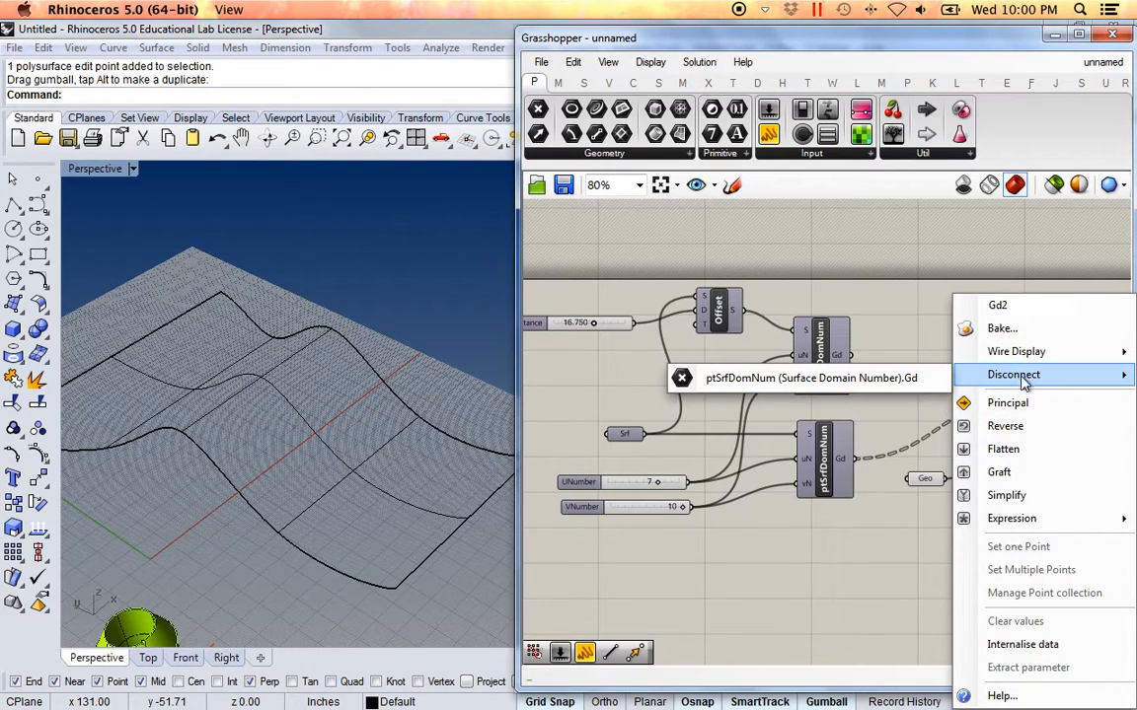
pyautogui.click(856, 377)
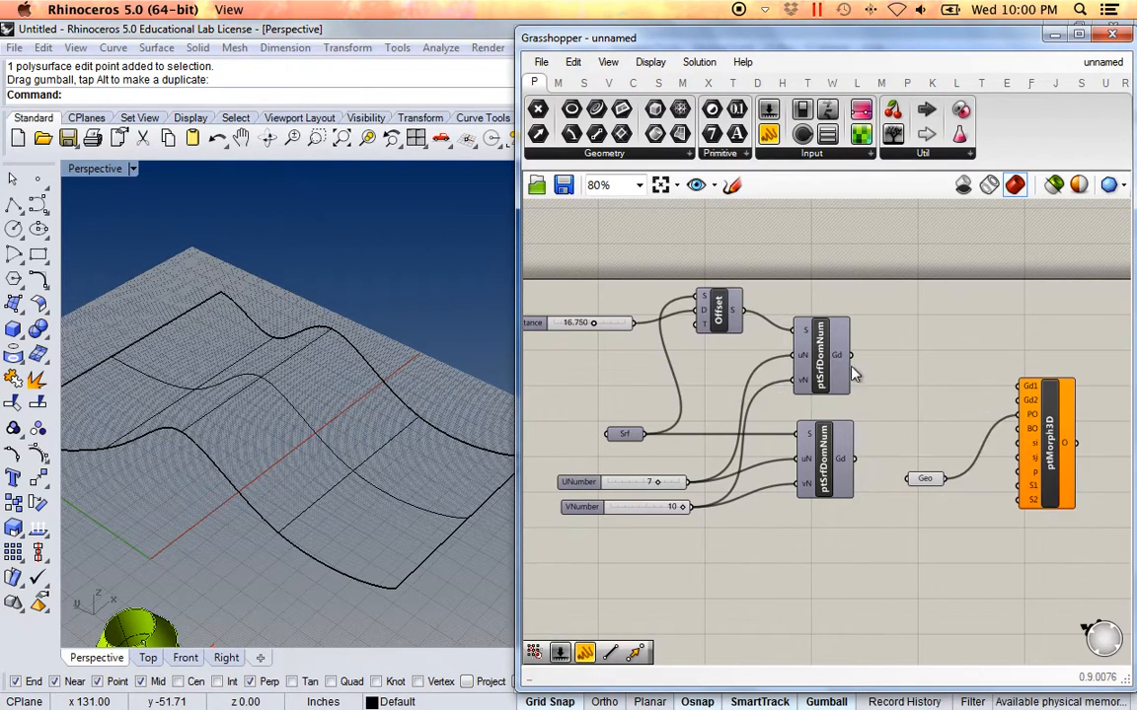
pyautogui.moveTo(864, 359); pyautogui.dragTo(1029, 399)
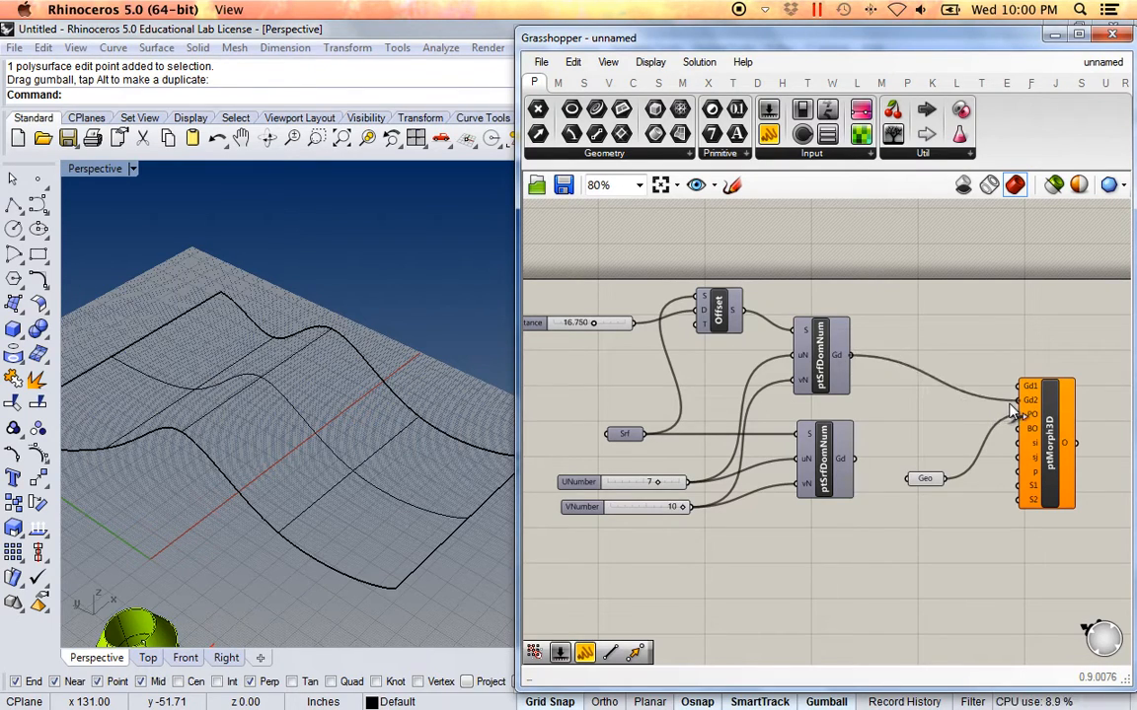
pyautogui.moveTo(854, 460); pyautogui.dragTo(1019, 393)
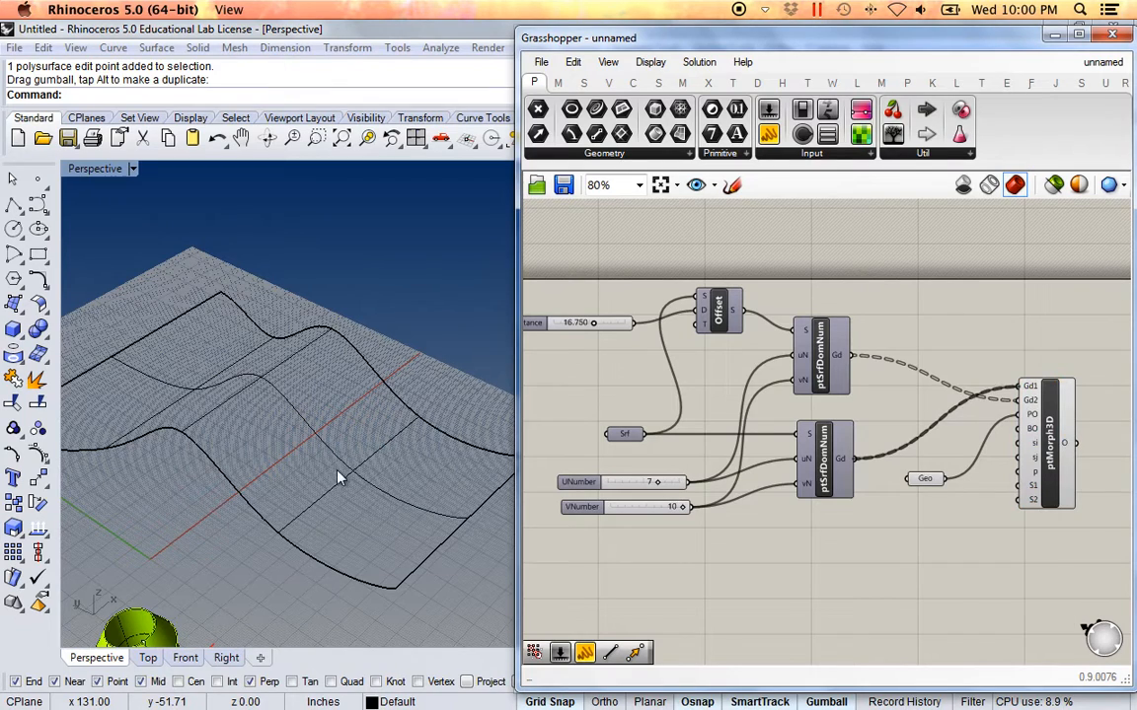
# Examine the orientation of the flipped tubes on the surface from low, close and overall viewpoints.
pyautogui.moveTo(338, 474); pyautogui.dragTo(304, 442, button='right')
pyautogui.scroll(-6, 244, 445)
pyautogui.scroll(11, 239, 446)
pyautogui.moveTo(269, 492); pyautogui.dragTo(309, 456, button='right')
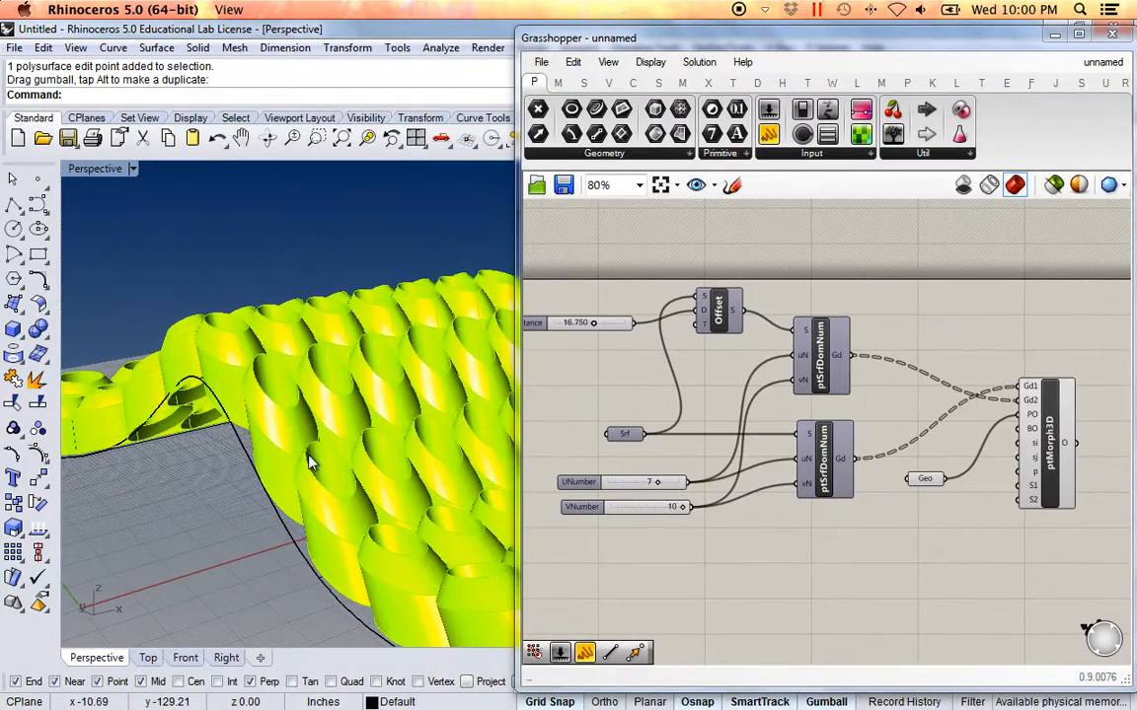
pyautogui.scroll(5, 289, 403)
pyautogui.scroll(-14, 289, 404)
pyautogui.moveTo(279, 350); pyautogui.dragTo(336, 434, button='right')
pyautogui.click(331, 523)
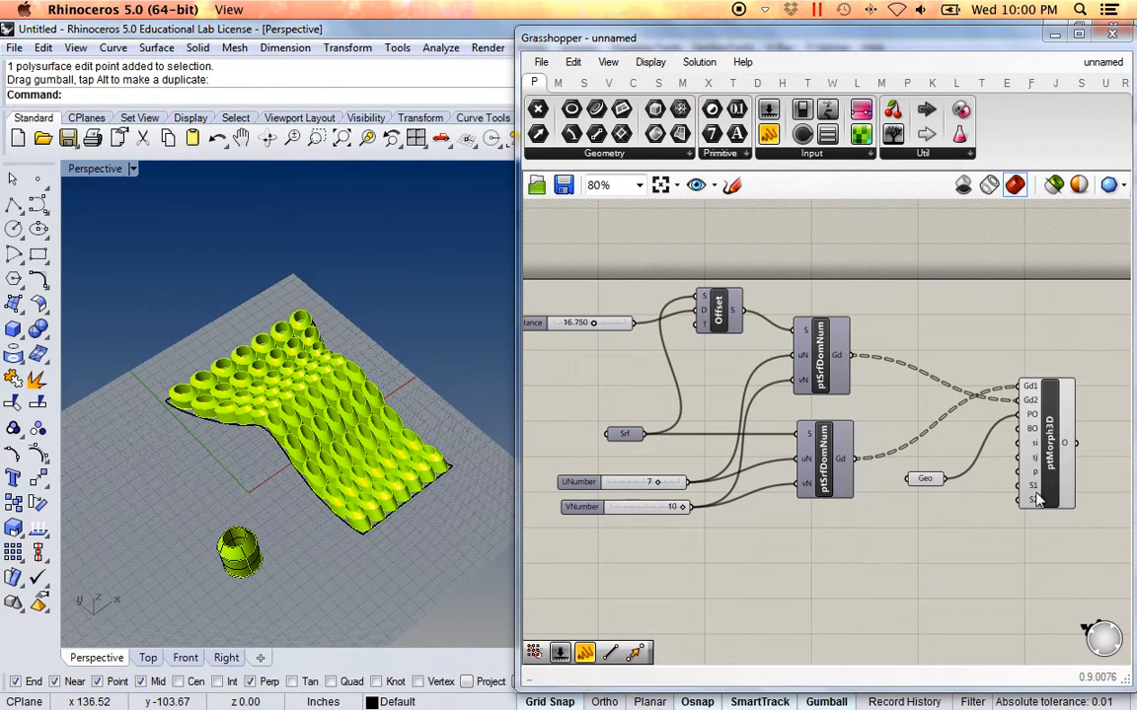
pyautogui.moveTo(245, 455)
pyautogui.mouseDown(button='right')
pyautogui.moveTo(415, 399)
pyautogui.moveTo(365, 439)
pyautogui.moveTo(284, 464)
pyautogui.moveTo(301, 520)
pyautogui.moveTo(306, 332)
pyautogui.moveTo(311, 468)
pyautogui.mouseUp(button='right')
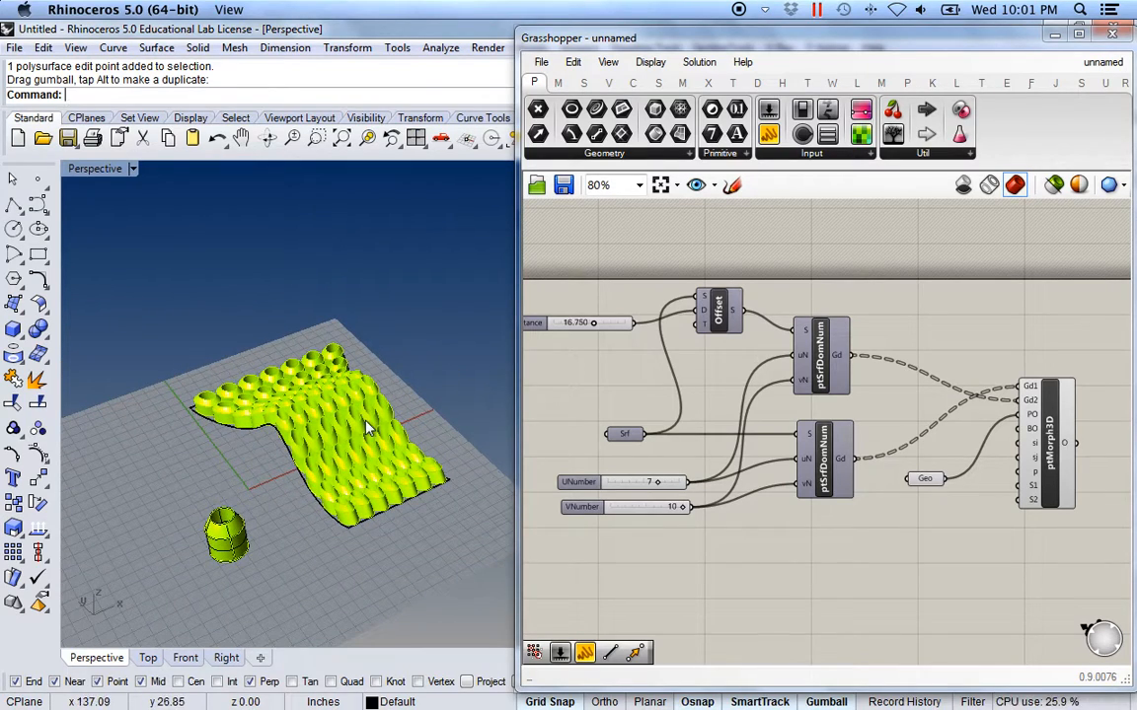